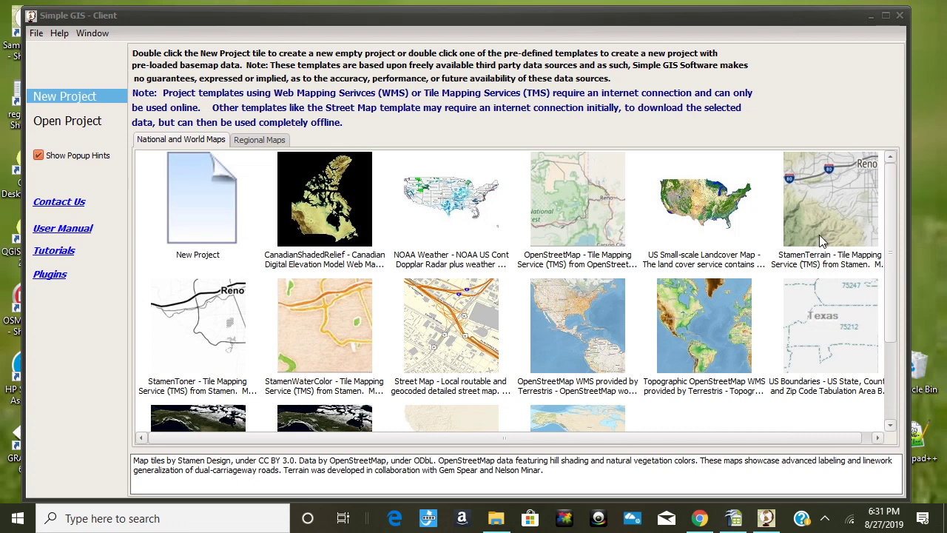
Create a project from the StamenTerrain template and enlarge the map around North America, Europe and Africa.
{"action": "double_click", "coordinate": [819, 235]}
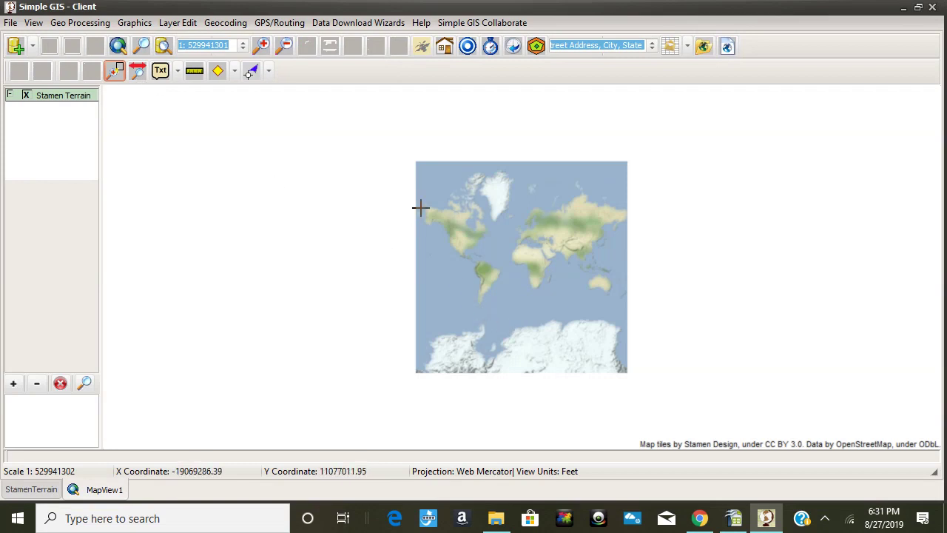
{"action": "left_click_drag", "start_coordinate": [421, 204], "coordinate": [557, 285]}
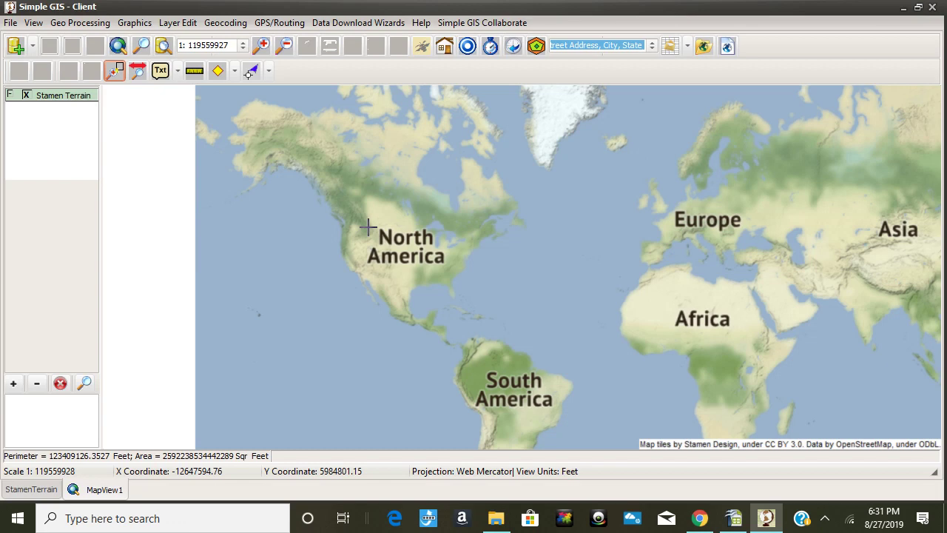
Switch to File Explorer and examine the photos in the Acadia and GrandCanyon subfolders of Public Documents' National Parks folder.
{"action": "left_click", "coordinate": [501, 523]}
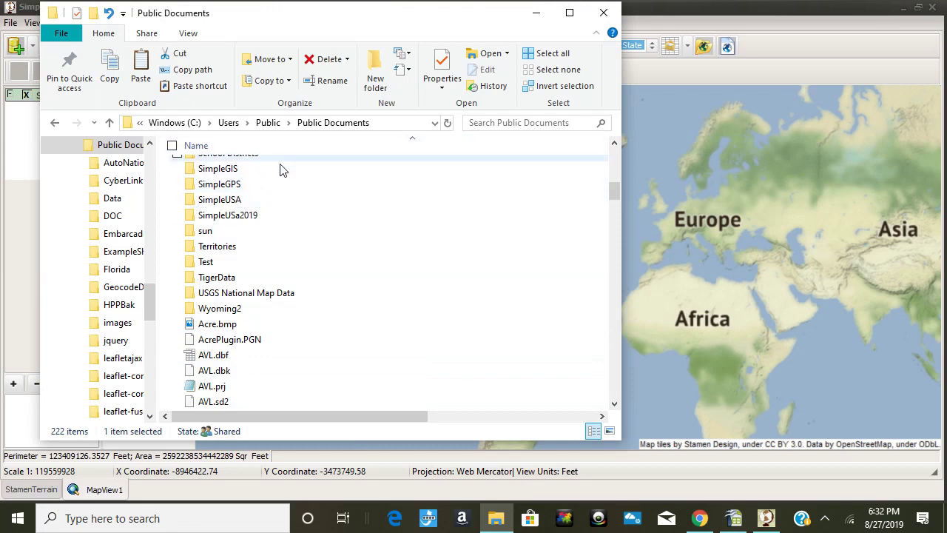
{"action": "scroll", "coordinate": [251, 271], "scroll_direction": "up", "scroll_amount": 4}
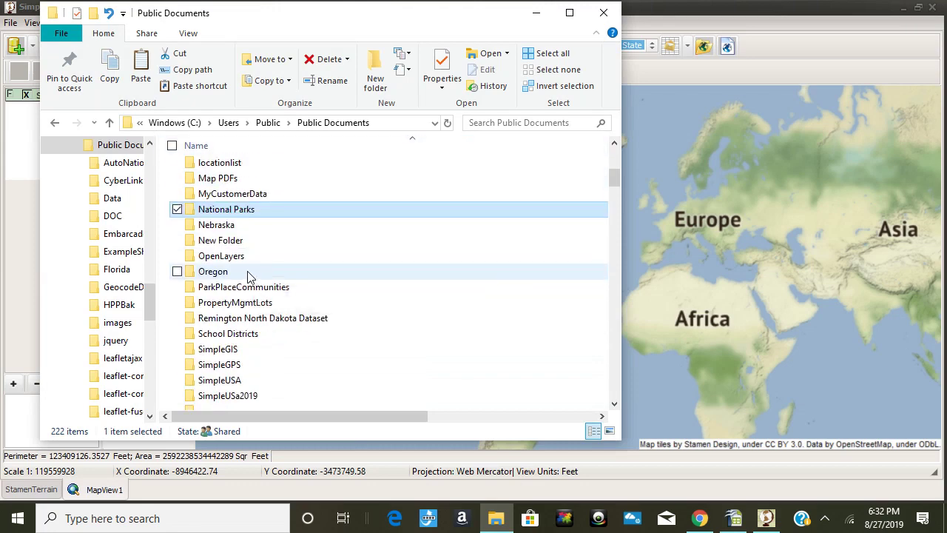
{"action": "double_click", "coordinate": [239, 216]}
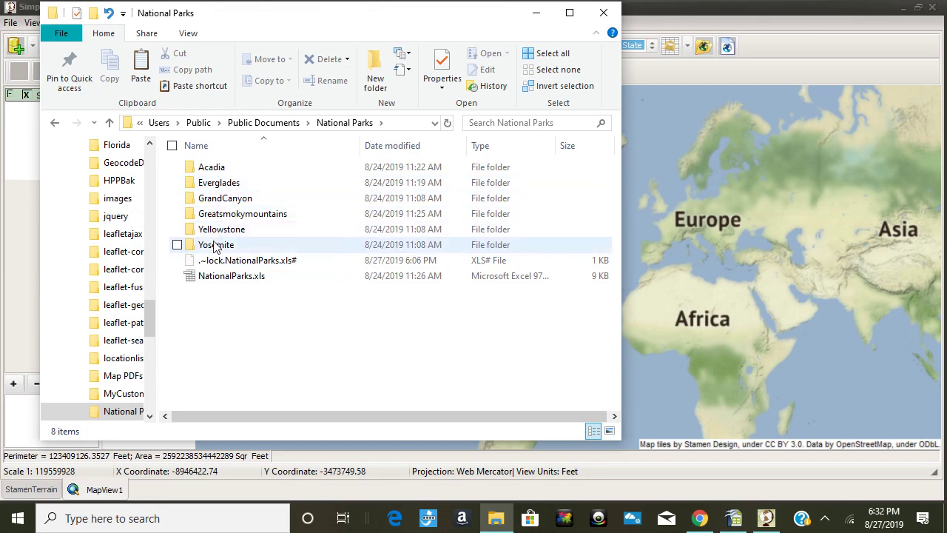
{"action": "double_click", "coordinate": [212, 168]}
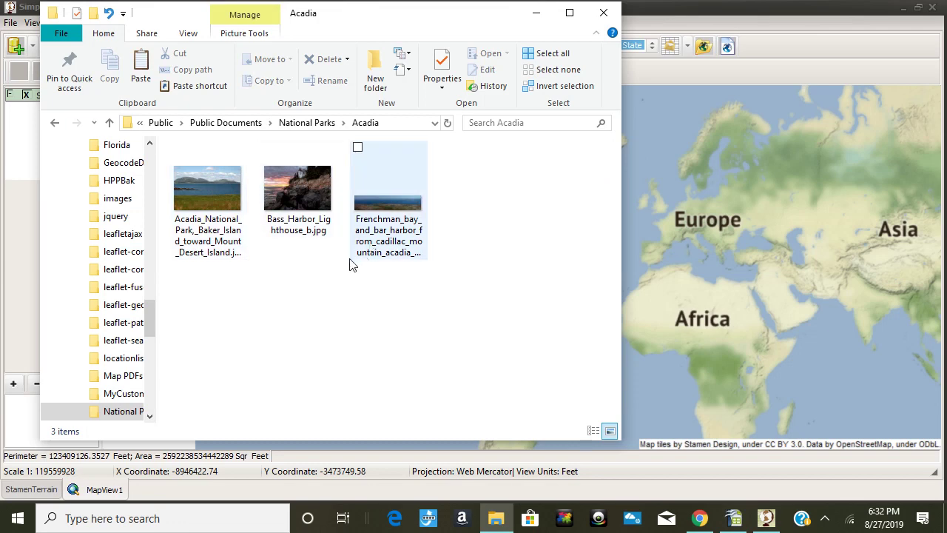
{"action": "left_click", "coordinate": [319, 125]}
{"action": "double_click", "coordinate": [226, 198]}
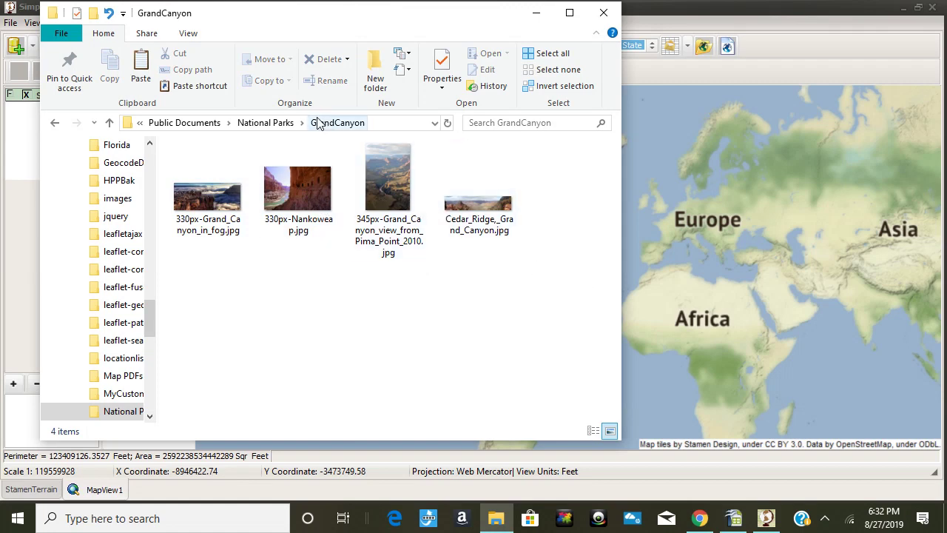
{"action": "left_click", "coordinate": [266, 123]}
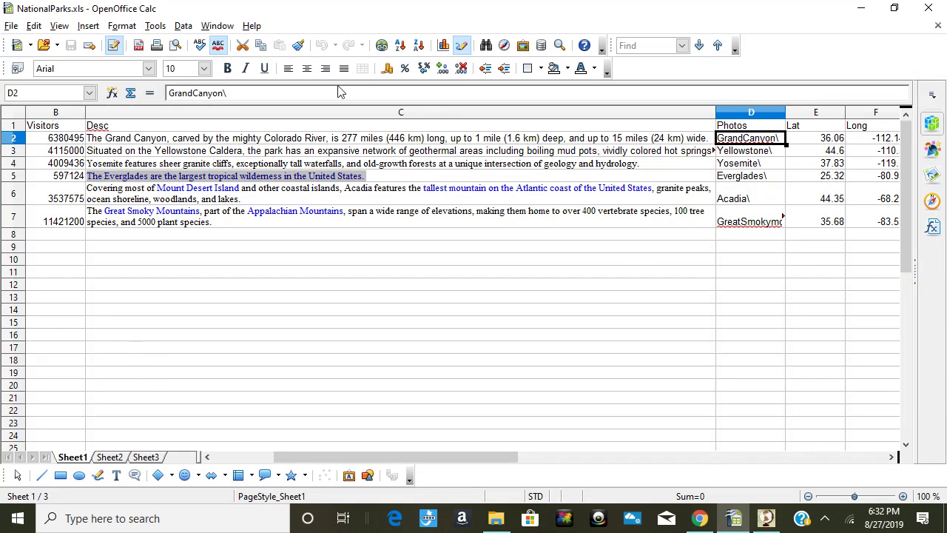
Examine the Name, Visitors and Desc columns of NationalParks.xls in OpenOffice Calc.
{"action": "left_click", "coordinate": [65, 129]}
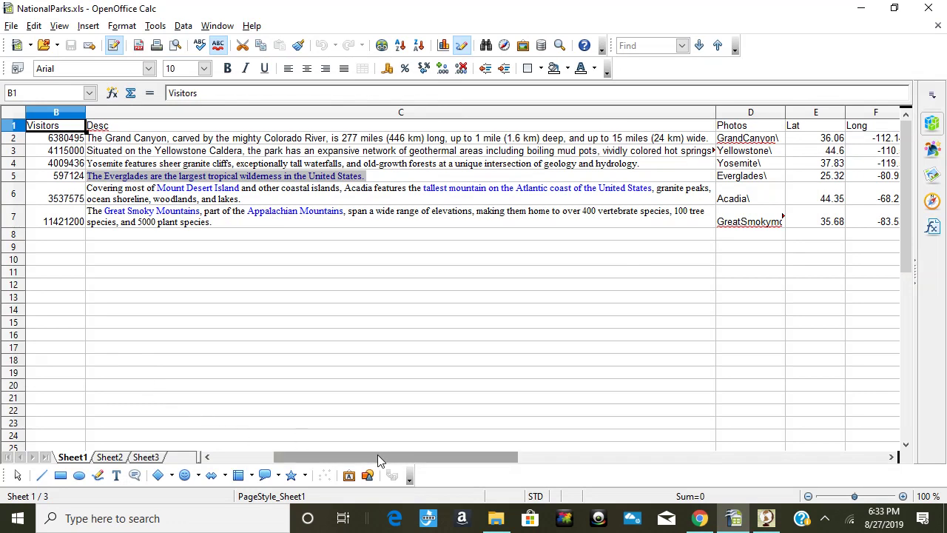
{"action": "left_click_drag", "start_coordinate": [378, 457], "coordinate": [280, 458]}
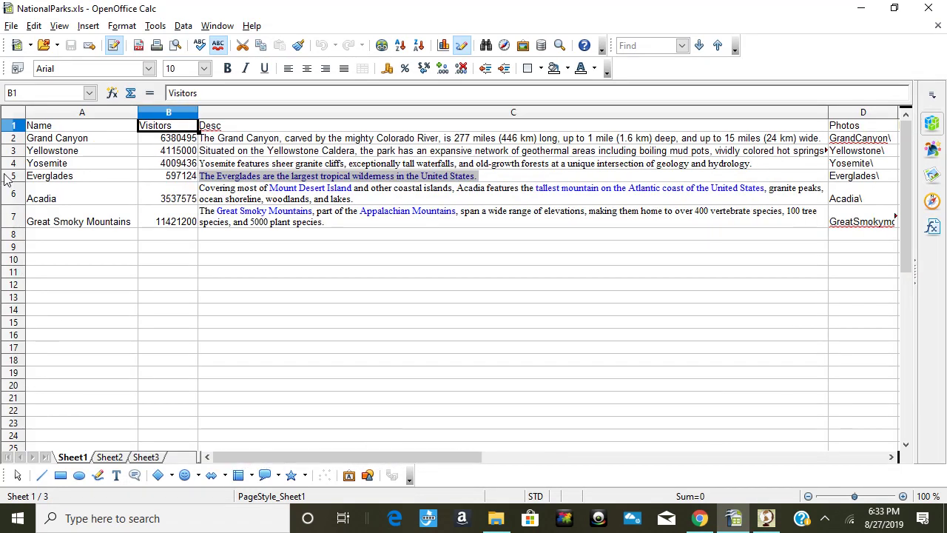
{"action": "left_click", "coordinate": [39, 130]}
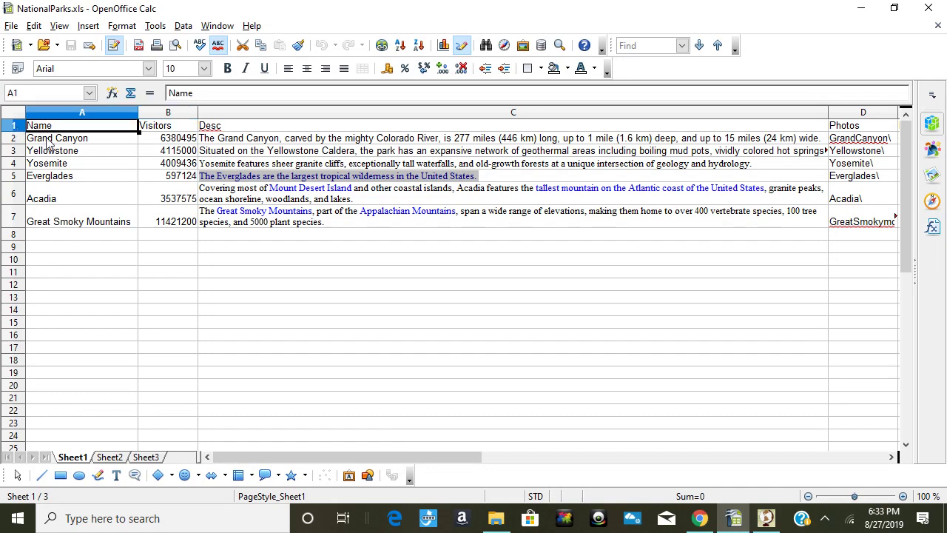
{"action": "left_click", "coordinate": [48, 142]}
{"action": "left_click", "coordinate": [48, 151]}
{"action": "left_click", "coordinate": [46, 165]}
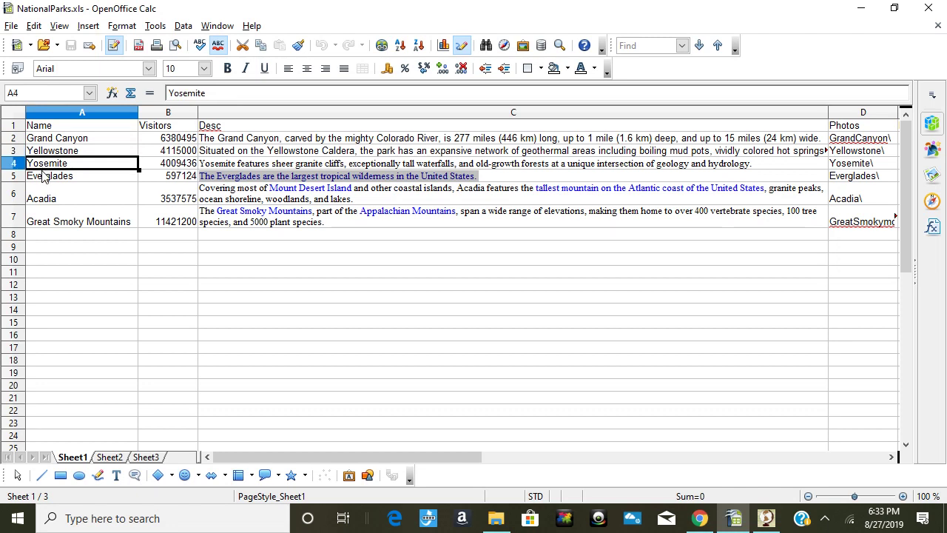
{"action": "left_click", "coordinate": [143, 127]}
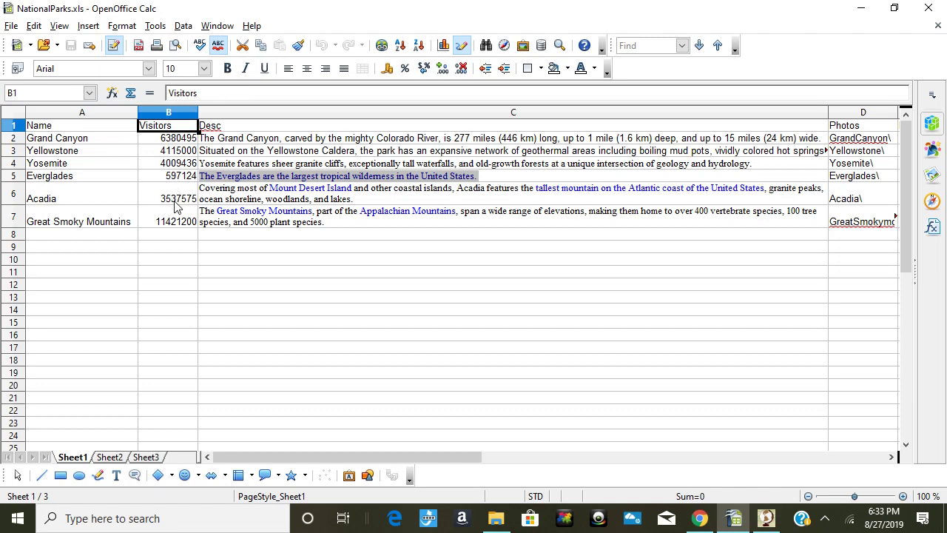
{"action": "left_click", "coordinate": [238, 129]}
{"action": "left_click", "coordinate": [243, 141]}
{"action": "left_click", "coordinate": [250, 162]}
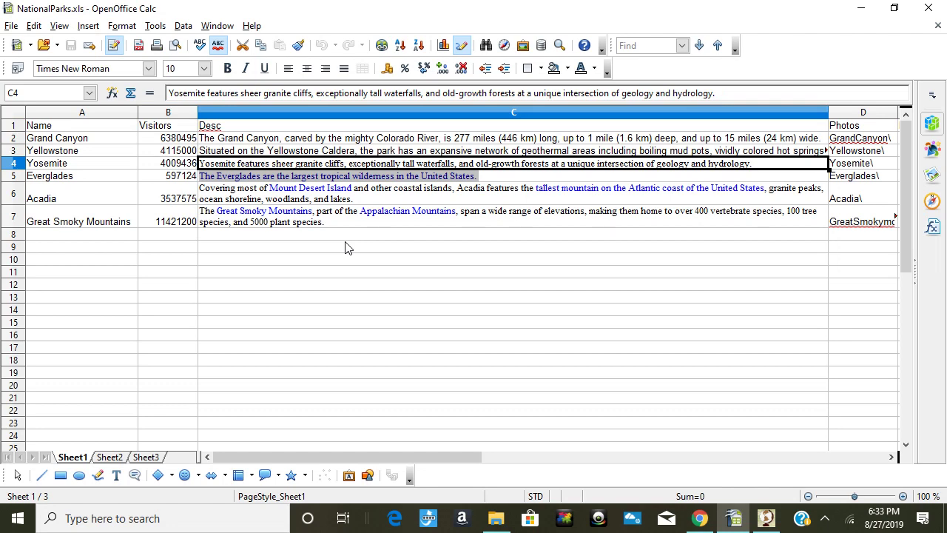
Compare the spreadsheet's Photos column with the park subfolders inside the National Parks folder in File Explorer.
{"action": "left_click", "coordinate": [850, 127]}
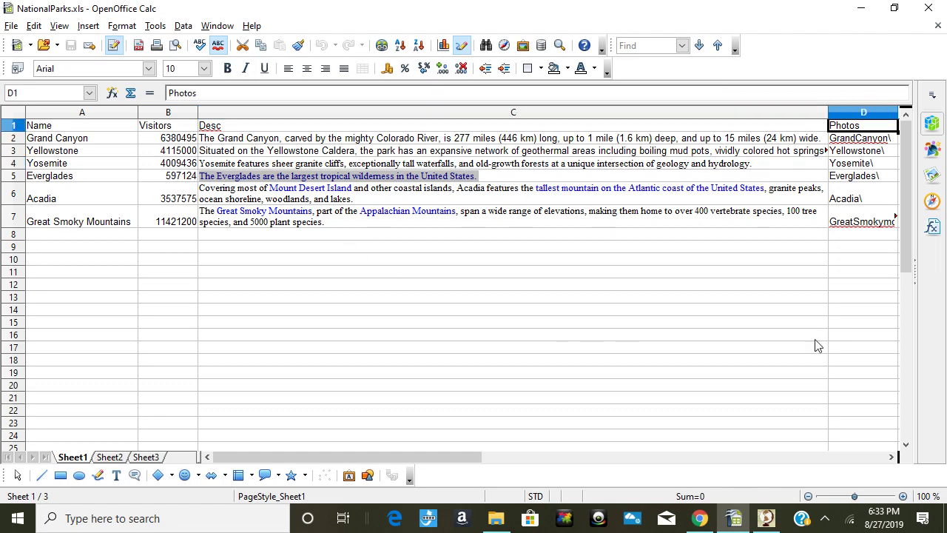
{"action": "left_click", "coordinate": [890, 458]}
{"action": "left_click", "coordinate": [890, 457]}
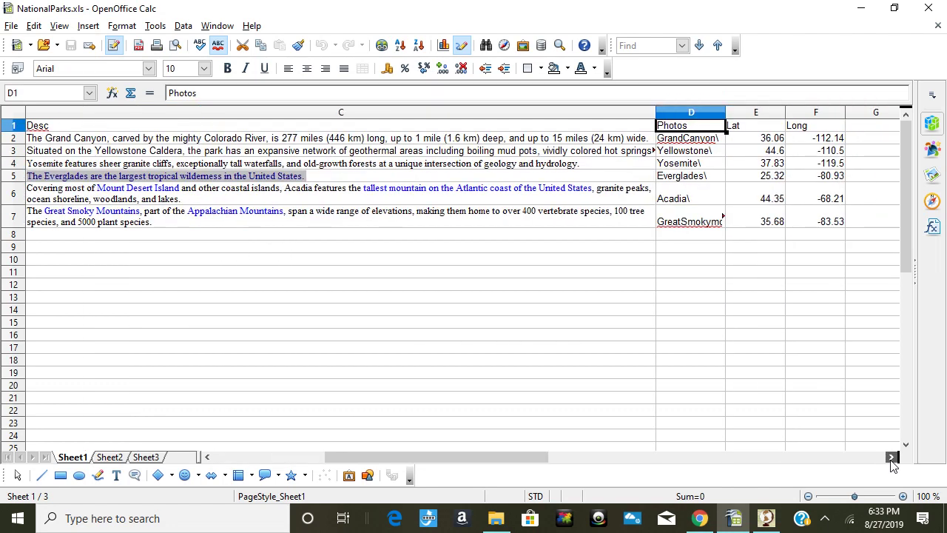
{"action": "left_click", "coordinate": [667, 142]}
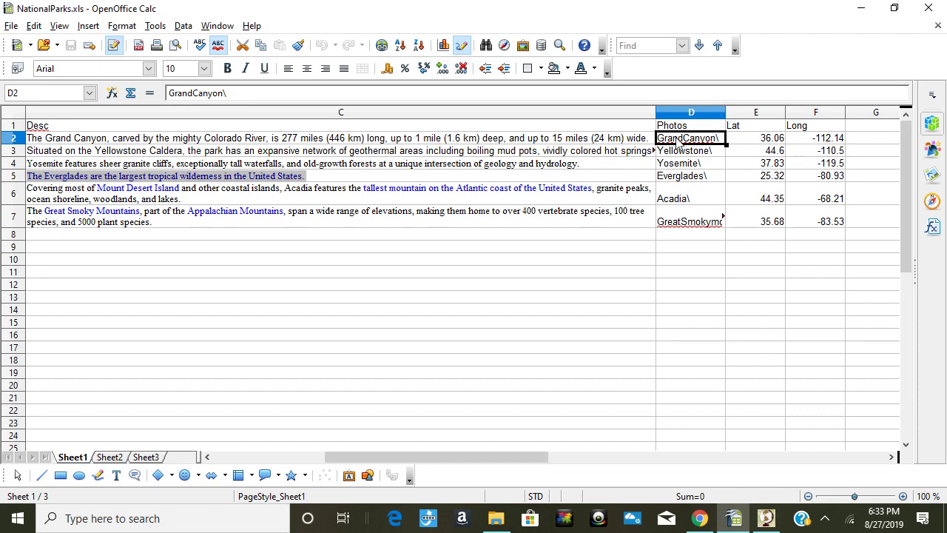
{"action": "left_click", "coordinate": [497, 520]}
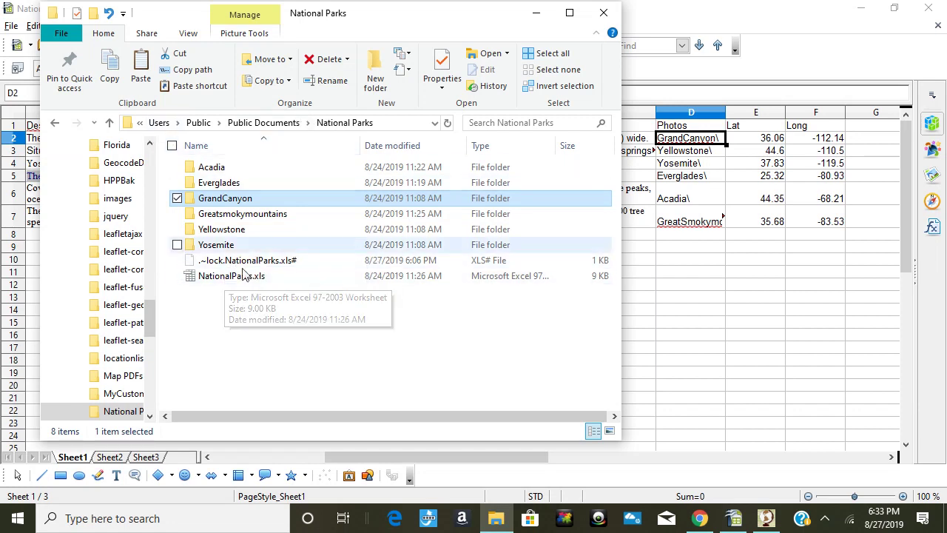
{"action": "left_click", "coordinate": [214, 229]}
{"action": "left_click", "coordinate": [234, 214]}
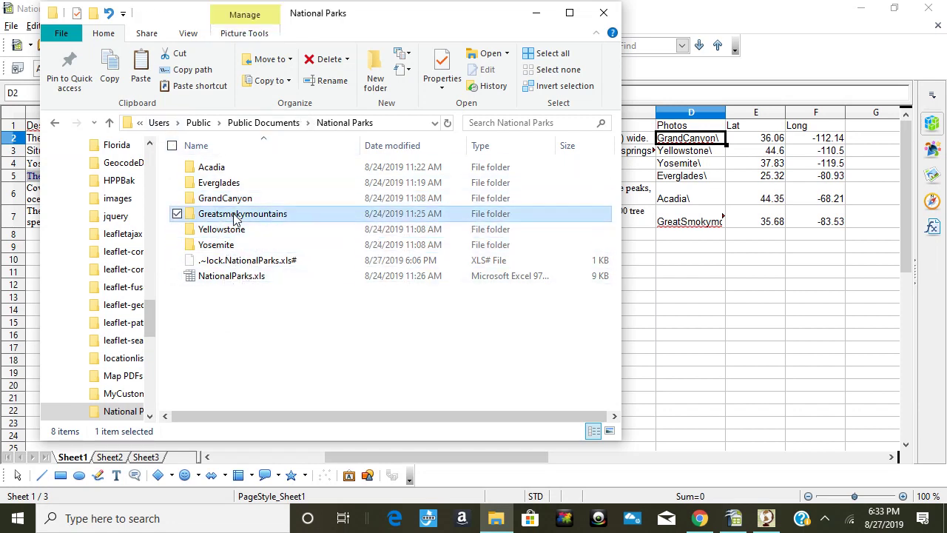
{"action": "key", "text": "Up"}
{"action": "key", "text": "Up"}
{"action": "key", "text": "Up"}
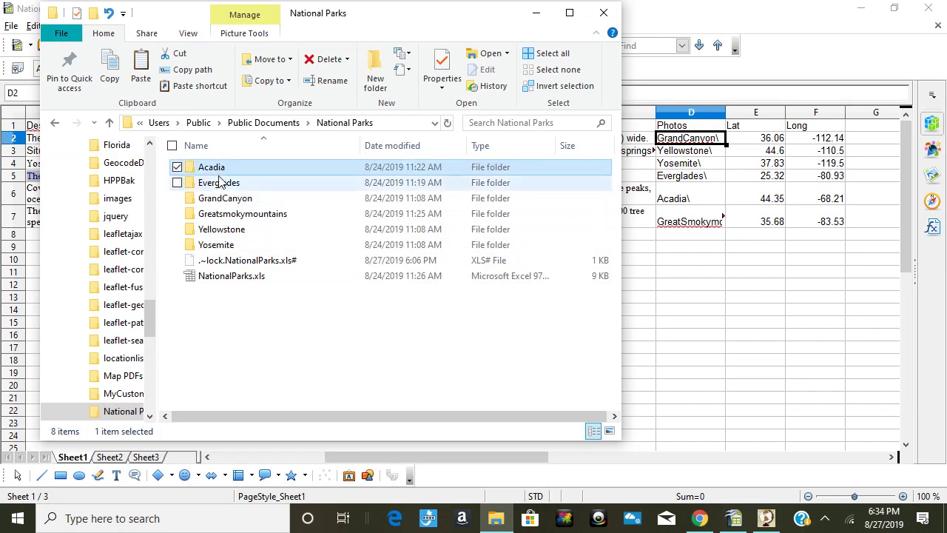
Return to NationalParks.xls in OpenOffice Calc and review the Photos entries and the Lat and Long coordinate columns.
{"action": "left_click", "coordinate": [693, 145]}
{"action": "left_click", "coordinate": [688, 153]}
{"action": "left_click", "coordinate": [679, 164]}
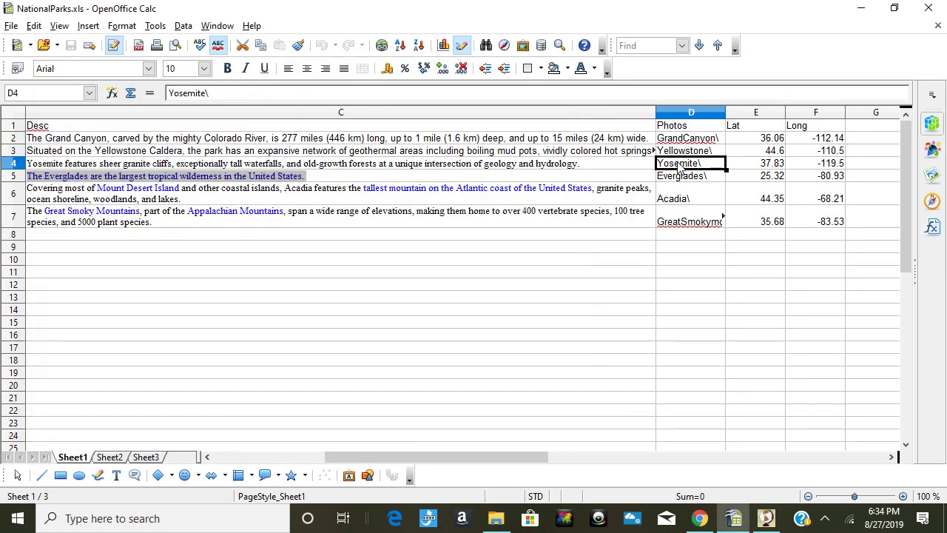
{"action": "left_click", "coordinate": [680, 176]}
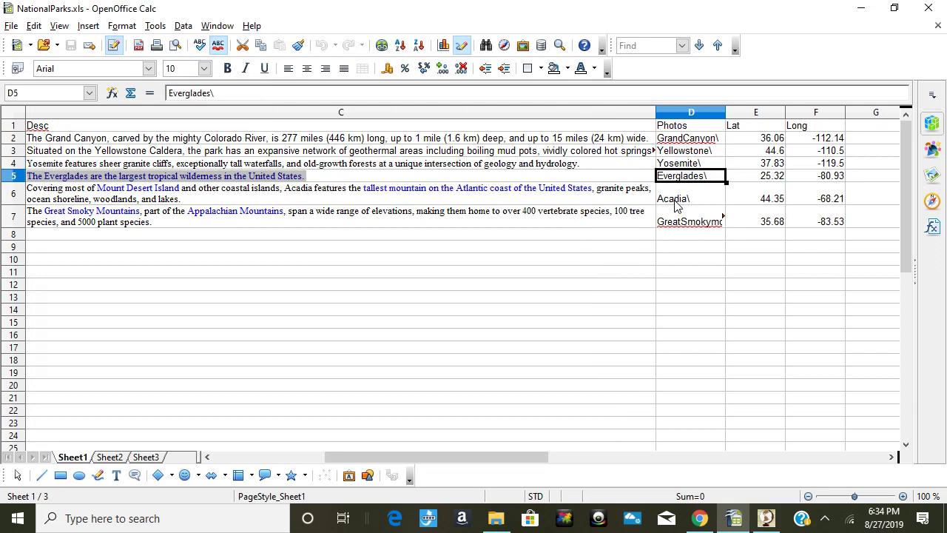
{"action": "left_click", "coordinate": [750, 129]}
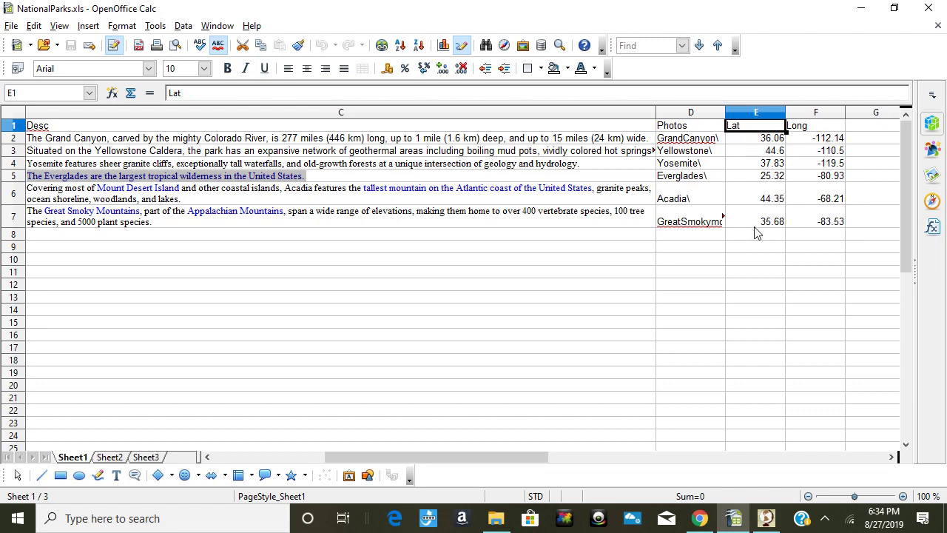
{"action": "left_click", "coordinate": [790, 128]}
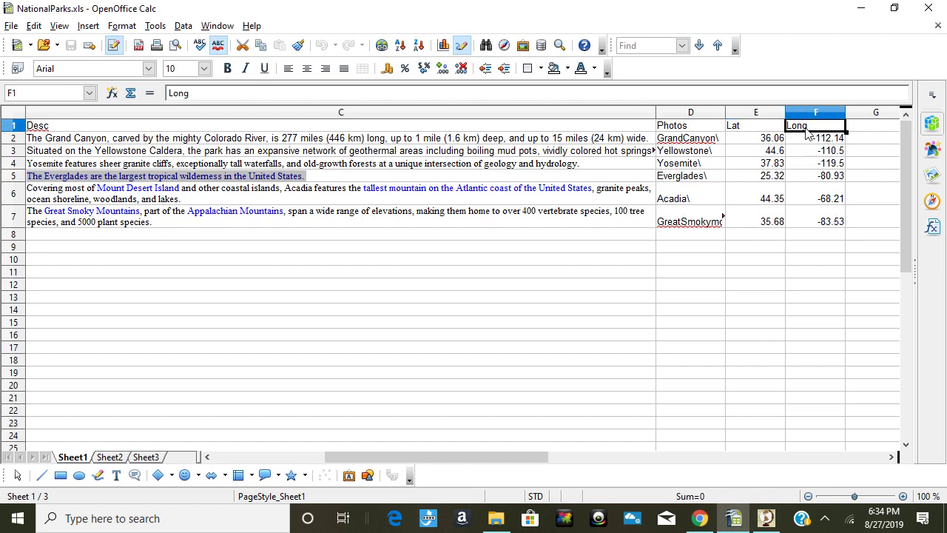
{"action": "left_click", "coordinate": [817, 228]}
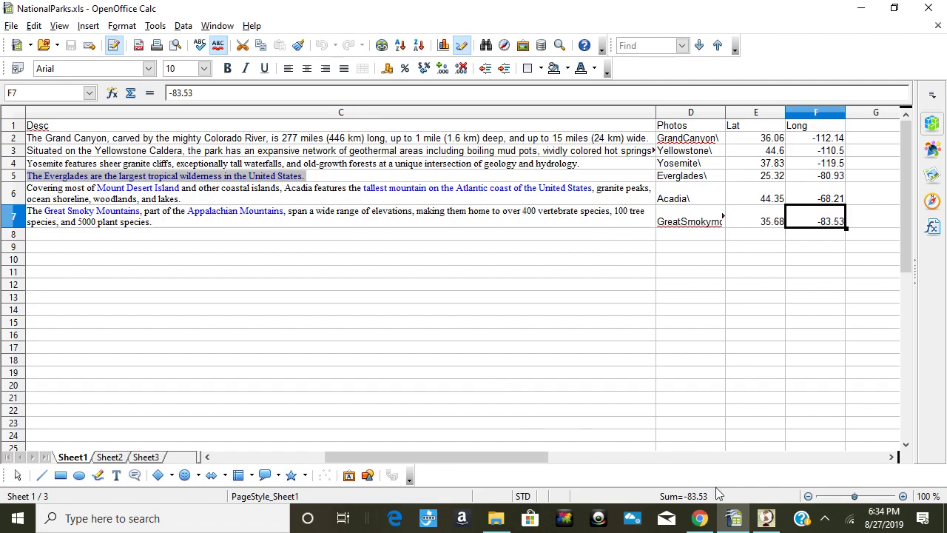
Switch to Simple GIS and start adding NationalParks.xls from the National Parks folder as a layer, using worksheet Sheet1.
{"action": "left_click", "coordinate": [766, 518]}
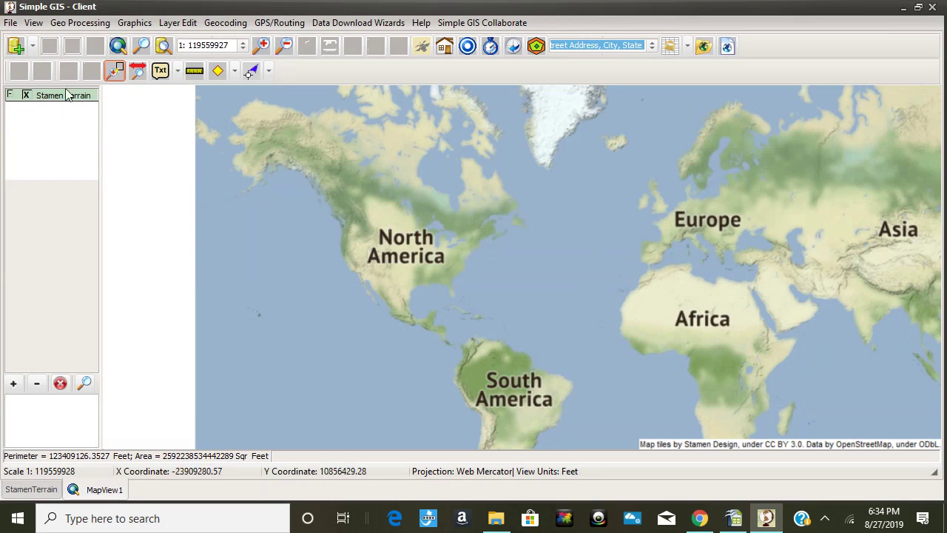
{"action": "left_click", "coordinate": [16, 46]}
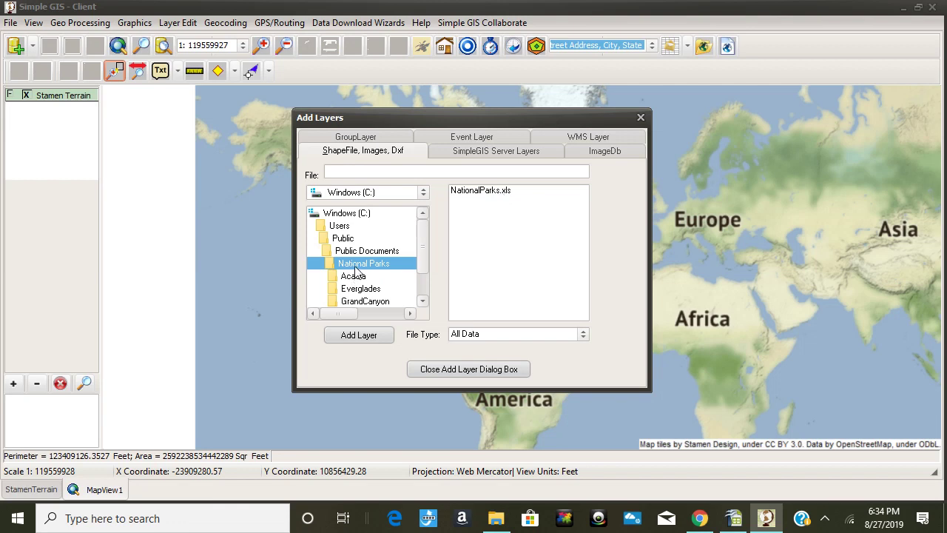
{"action": "left_click", "coordinate": [830, 524]}
{"action": "left_click", "coordinate": [466, 202]}
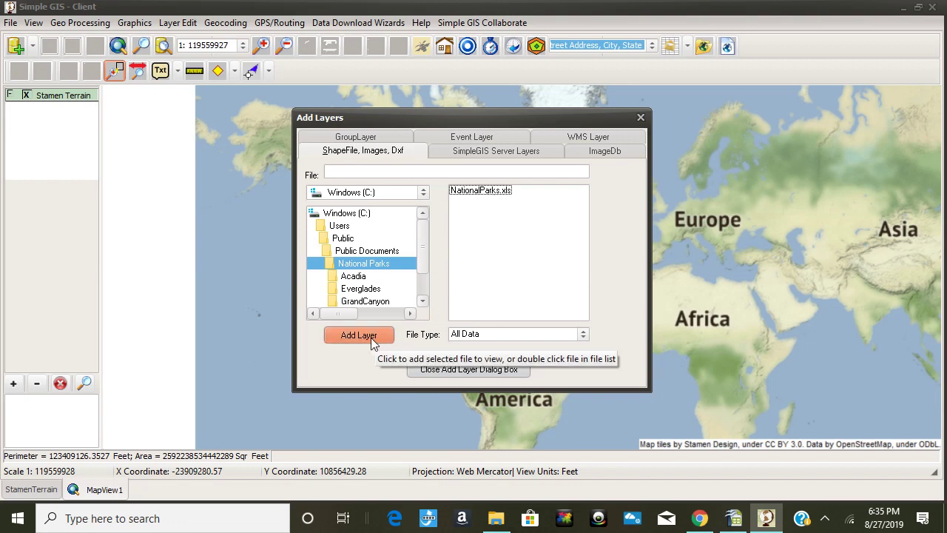
{"action": "double_click", "coordinate": [484, 190]}
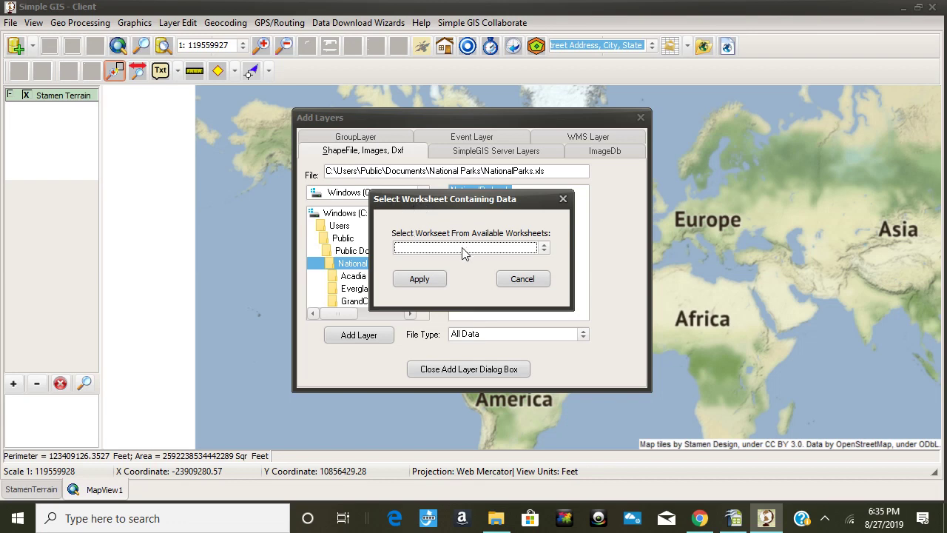
{"action": "left_click", "coordinate": [545, 247]}
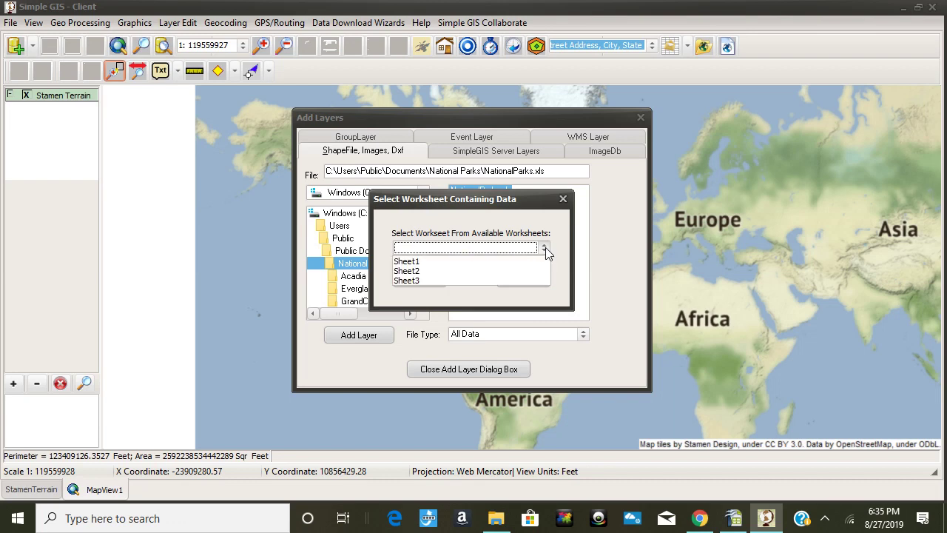
{"action": "left_click", "coordinate": [405, 262]}
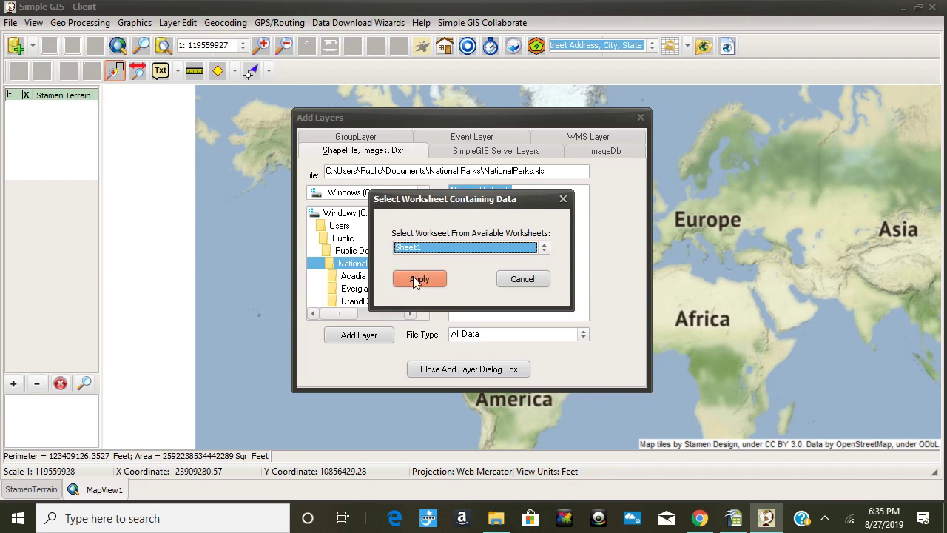
{"action": "left_click", "coordinate": [415, 278]}
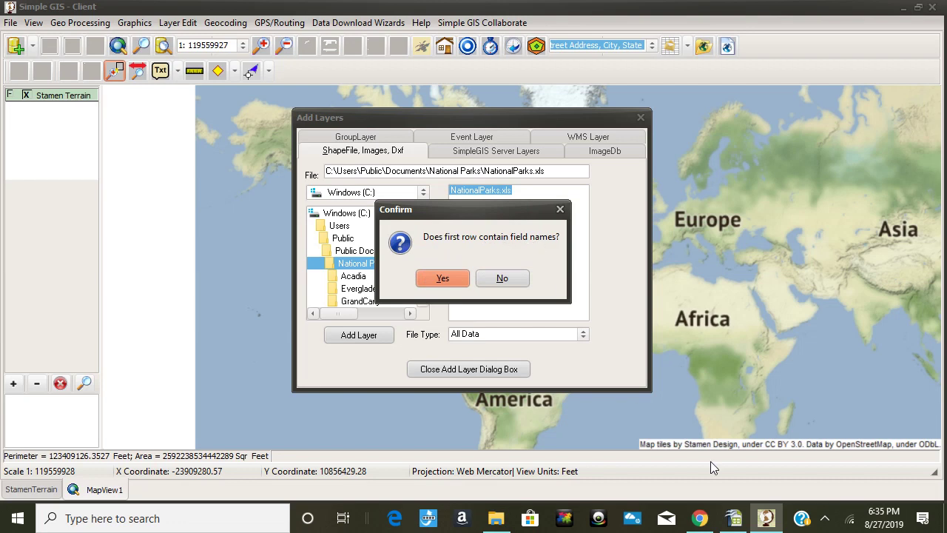
Review the first-row headers Desc, Photos, Lat and Long of NationalParks.xls in OpenOffice Calc.
{"action": "left_click", "coordinate": [736, 520]}
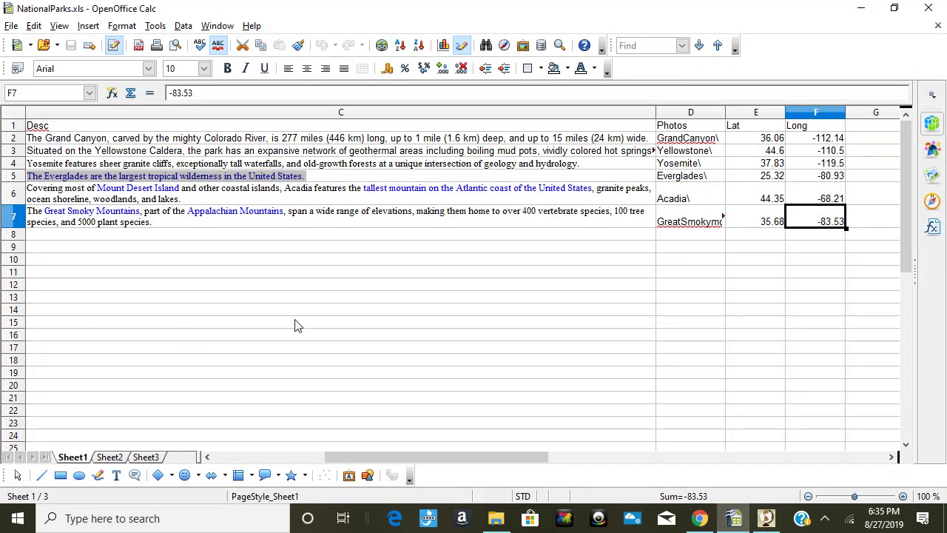
{"action": "left_click", "coordinate": [164, 130]}
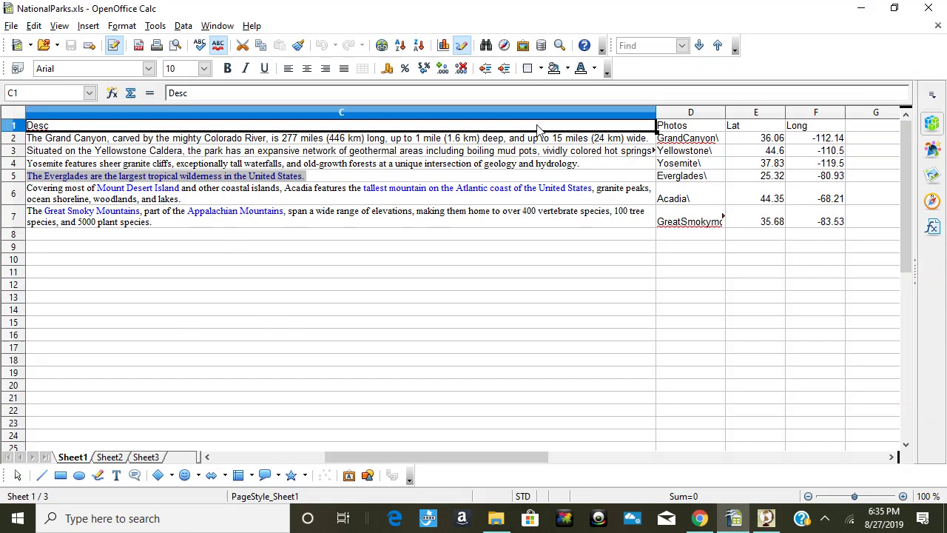
{"action": "left_click", "coordinate": [679, 128]}
{"action": "left_click", "coordinate": [731, 129]}
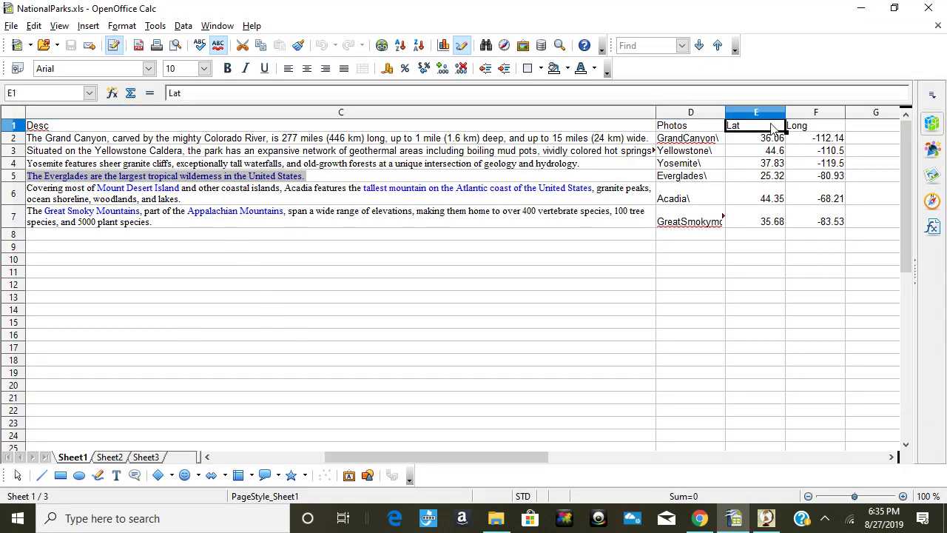
{"action": "left_click", "coordinate": [799, 128]}
{"action": "left_click", "coordinate": [555, 129]}
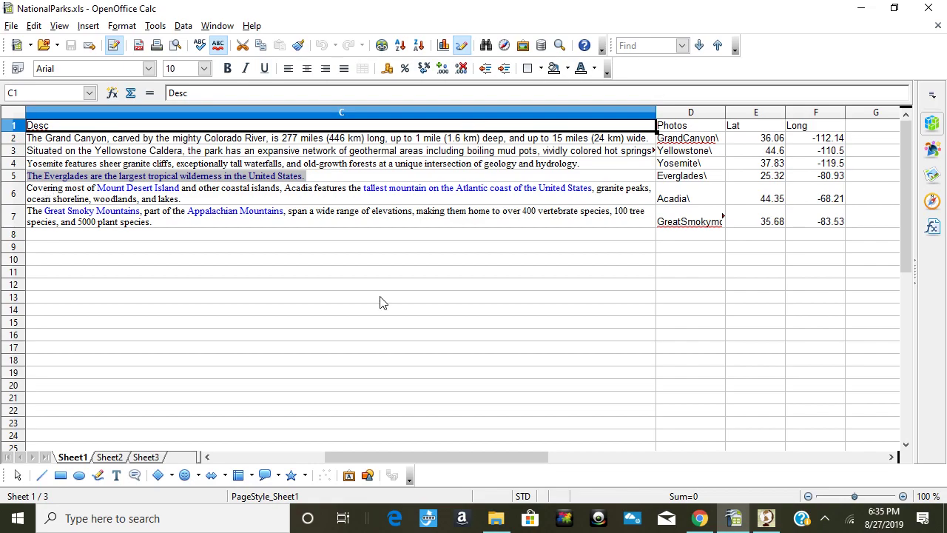
Return to Simple GIS, accept the first row as field names, and map the WGS 84 points with Long as X and Lat as Y.
{"action": "left_click", "coordinate": [765, 519]}
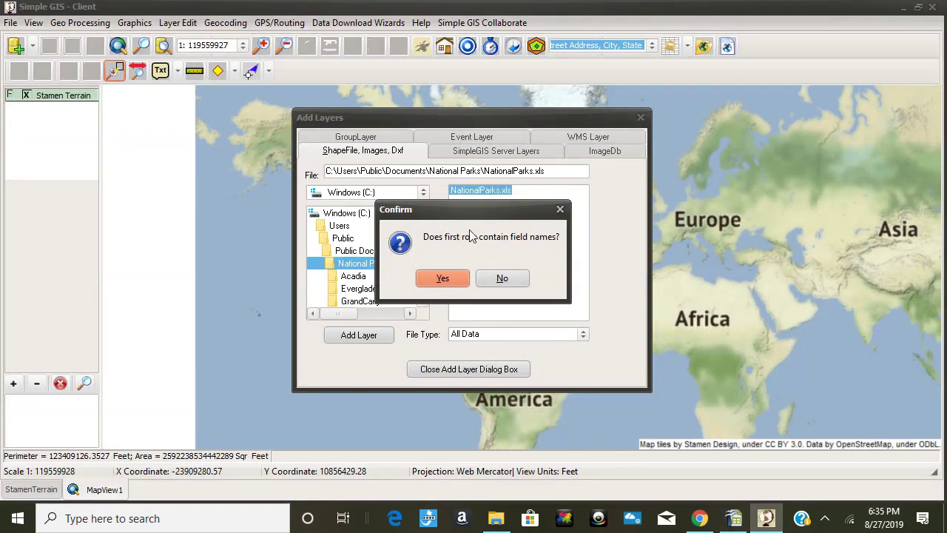
{"action": "left_click", "coordinate": [442, 278]}
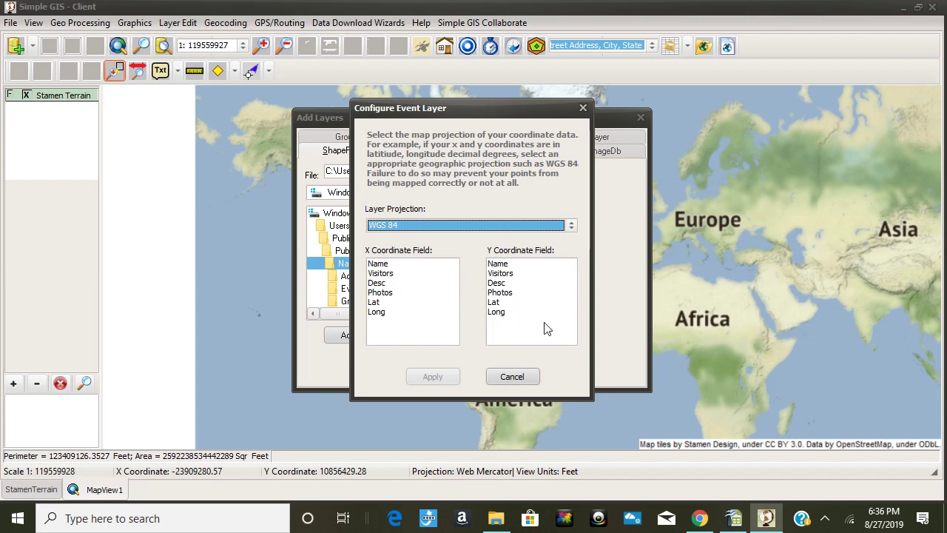
{"action": "left_click", "coordinate": [377, 314]}
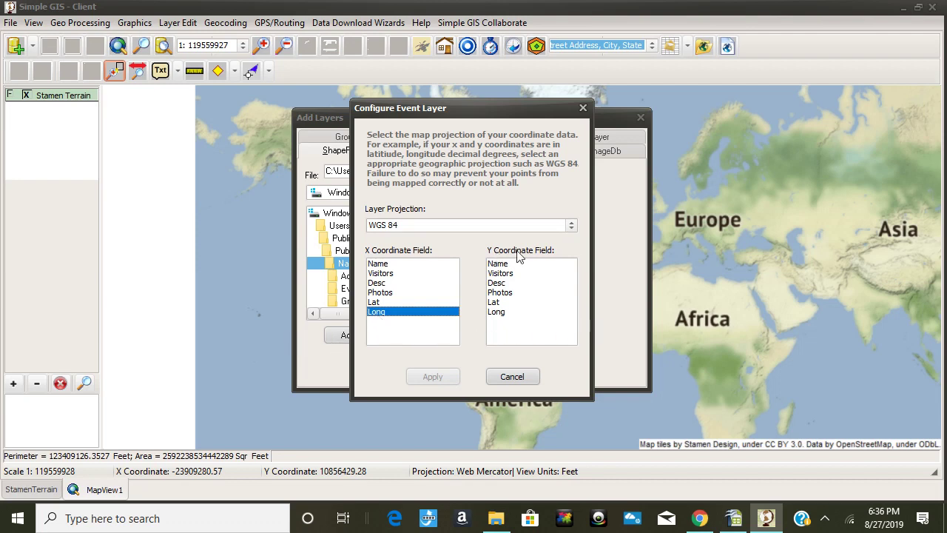
{"action": "left_click", "coordinate": [496, 303]}
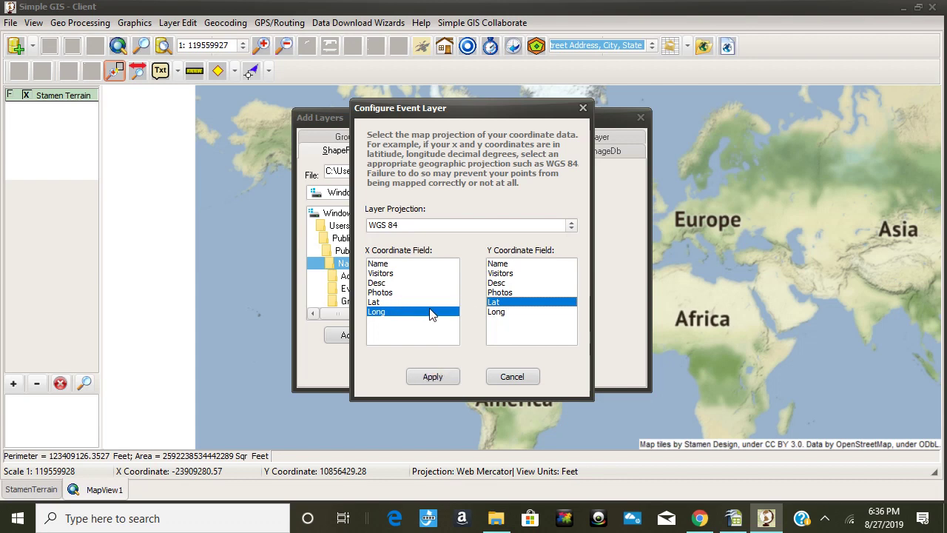
{"action": "left_click", "coordinate": [443, 375]}
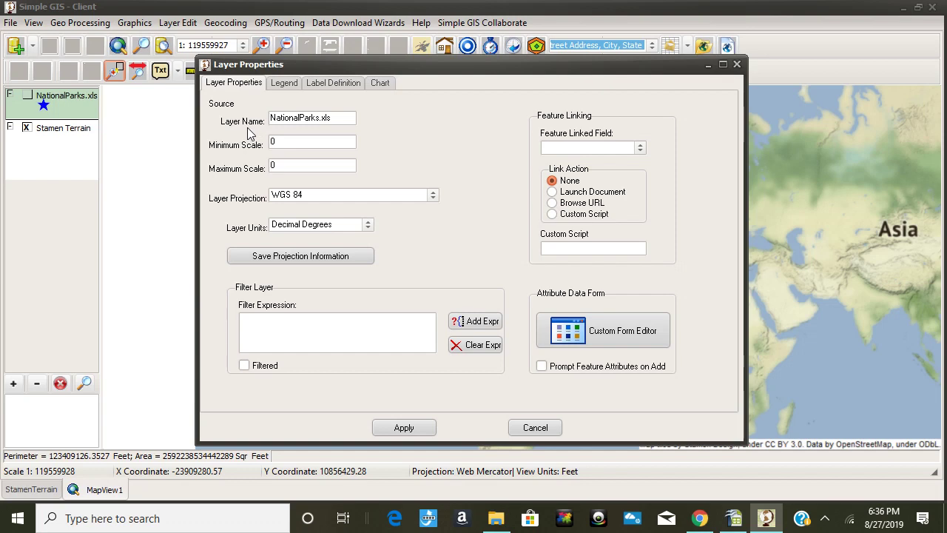
Rename the NationalParks.xls layer as National Parks in its layer properties.
{"action": "double_click", "coordinate": [322, 116]}
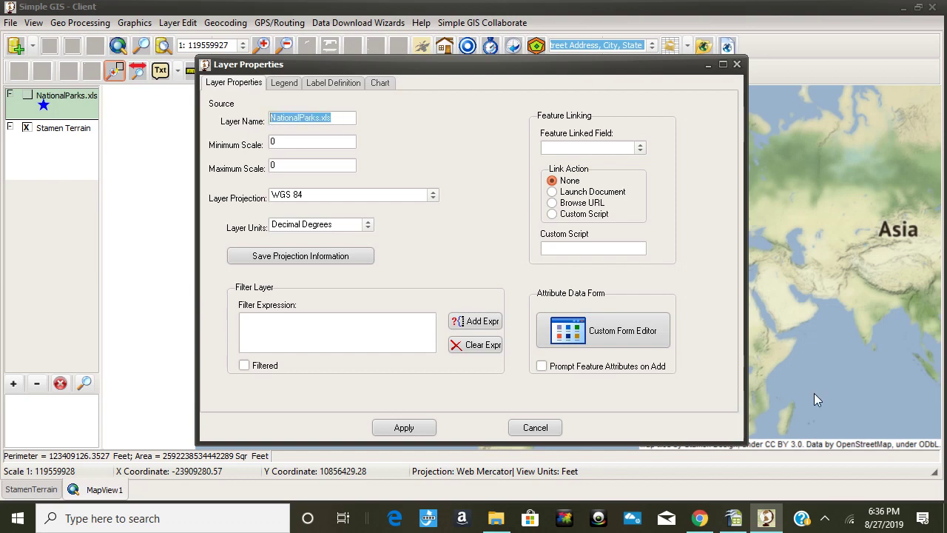
{"action": "type", "text": "National"}
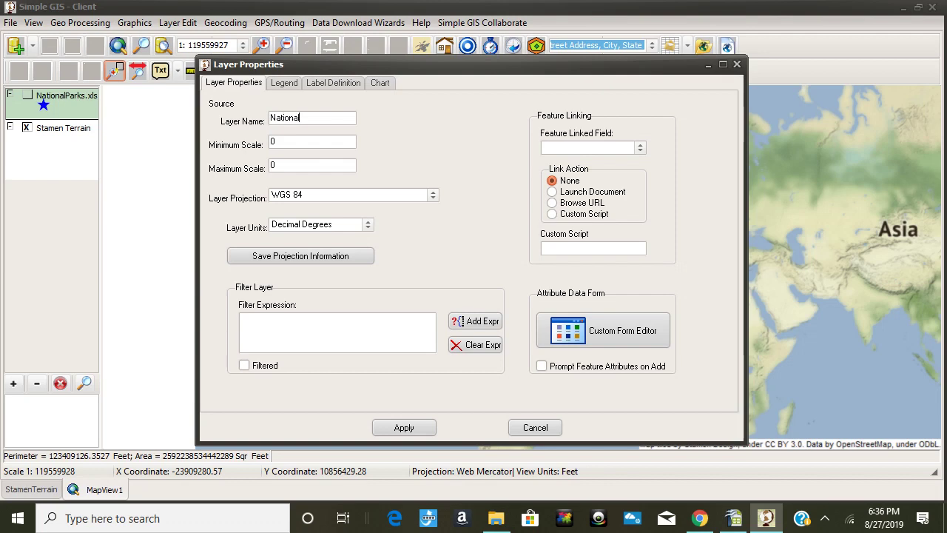
{"action": "type", "text": " Parks"}
Change the layer's simple legend symbol to the red pushpin from the symbol palette.
{"action": "left_click", "coordinate": [283, 85]}
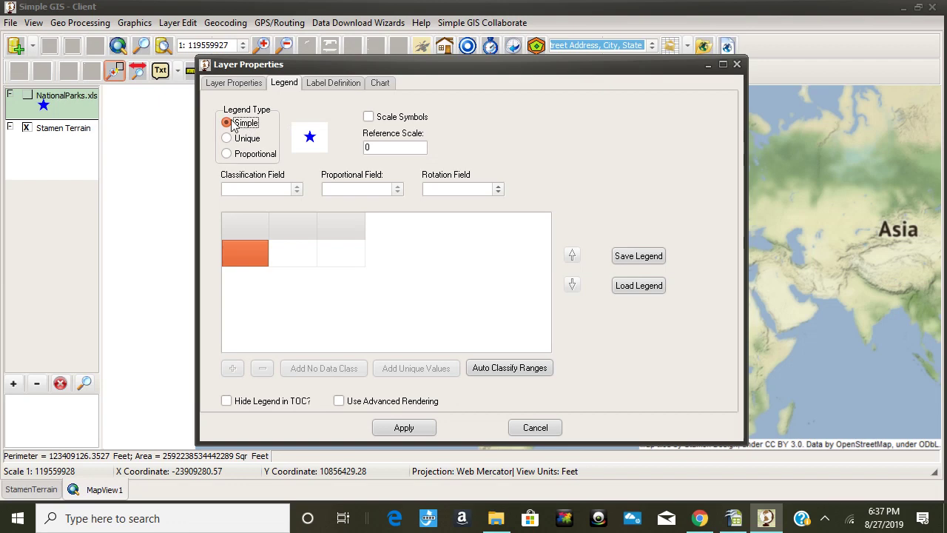
{"action": "left_click", "coordinate": [311, 142]}
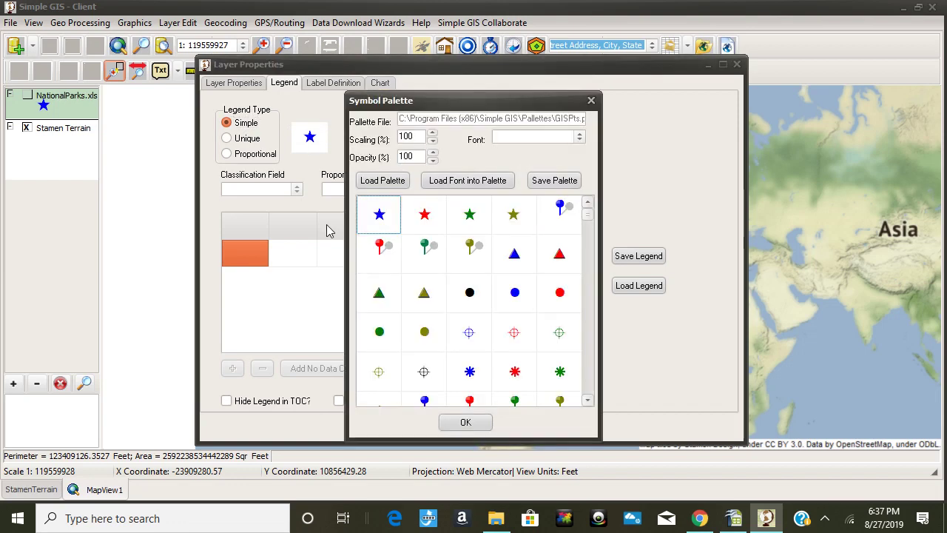
{"action": "left_click", "coordinate": [380, 255]}
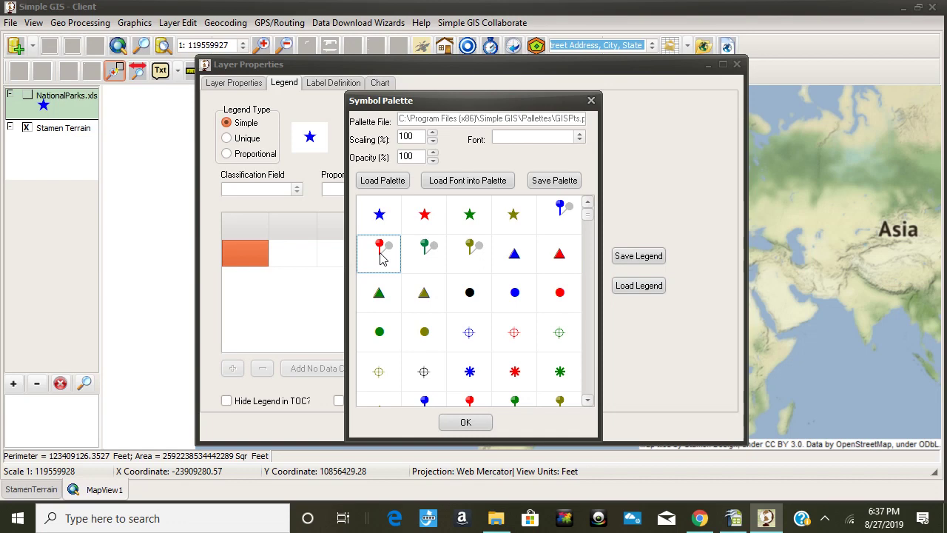
{"action": "left_click", "coordinate": [473, 422]}
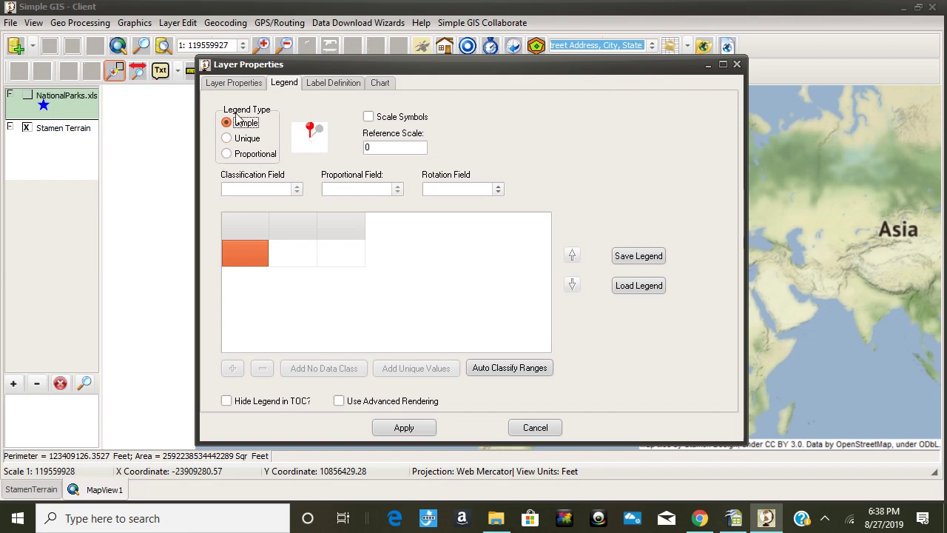
Make the layer's legend proportional, based on the Visitors field.
{"action": "left_click", "coordinate": [250, 155]}
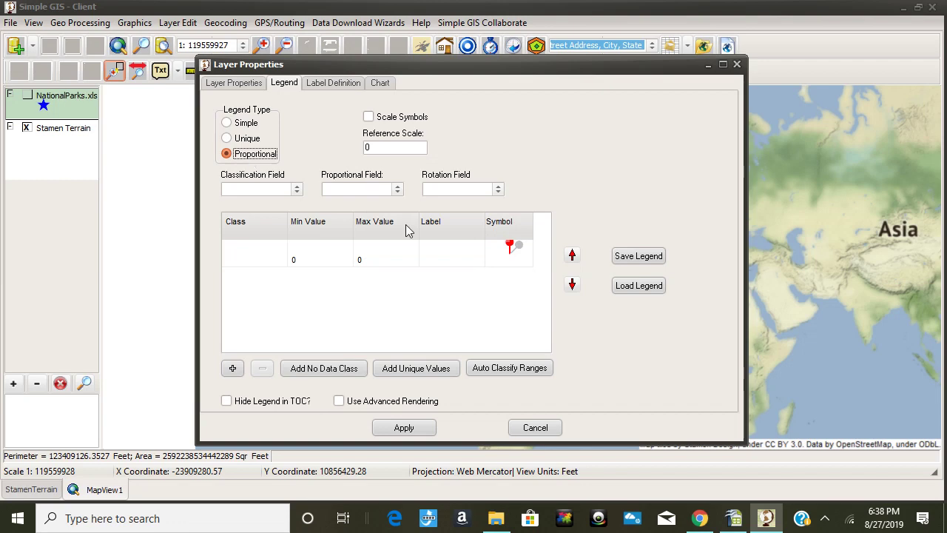
{"action": "left_click", "coordinate": [397, 190]}
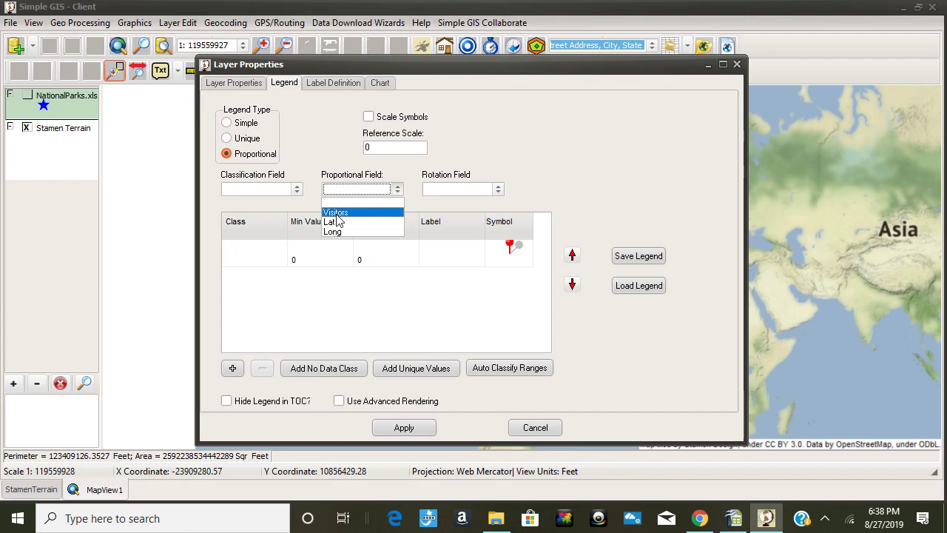
{"action": "left_click", "coordinate": [337, 213]}
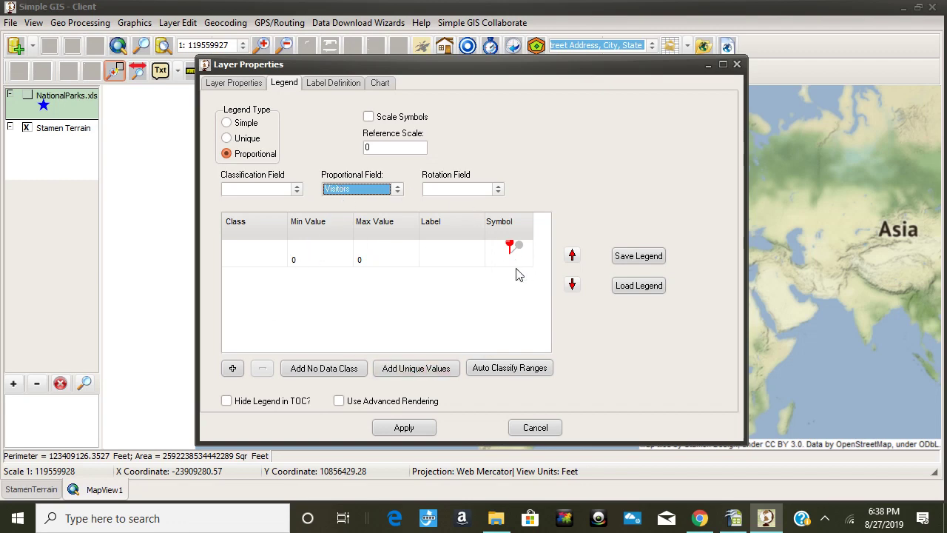
Auto-classify the Visitors values into 4 ranges proportional by size with a 200% maximum, then apply the properties and finish adding layers.
{"action": "left_click", "coordinate": [518, 372]}
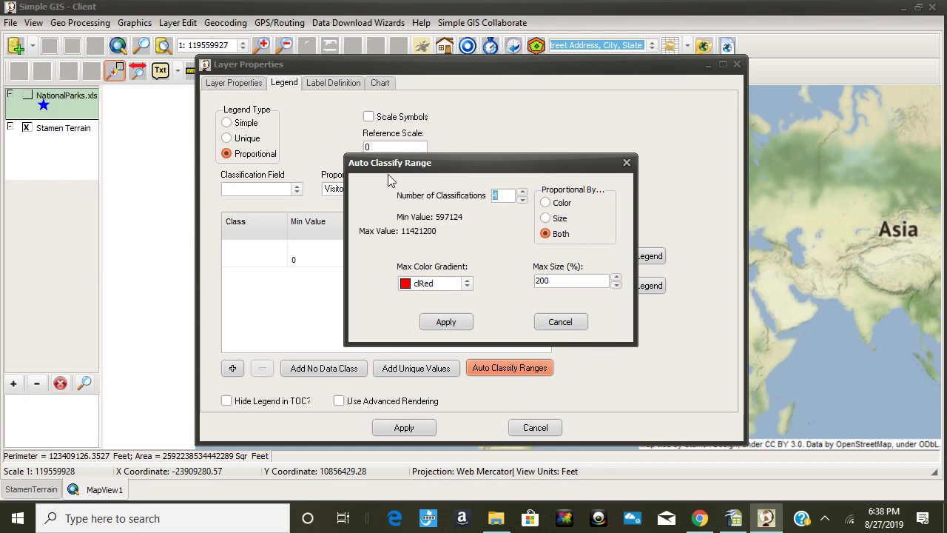
{"action": "left_click", "coordinate": [495, 196]}
{"action": "double_click", "coordinate": [495, 196]}
{"action": "left_click", "coordinate": [545, 219]}
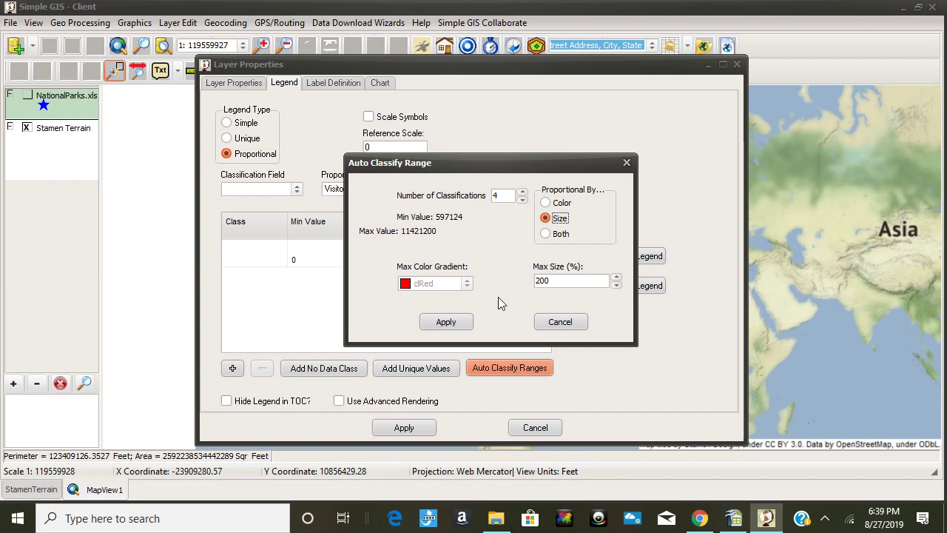
{"action": "left_click", "coordinate": [452, 322]}
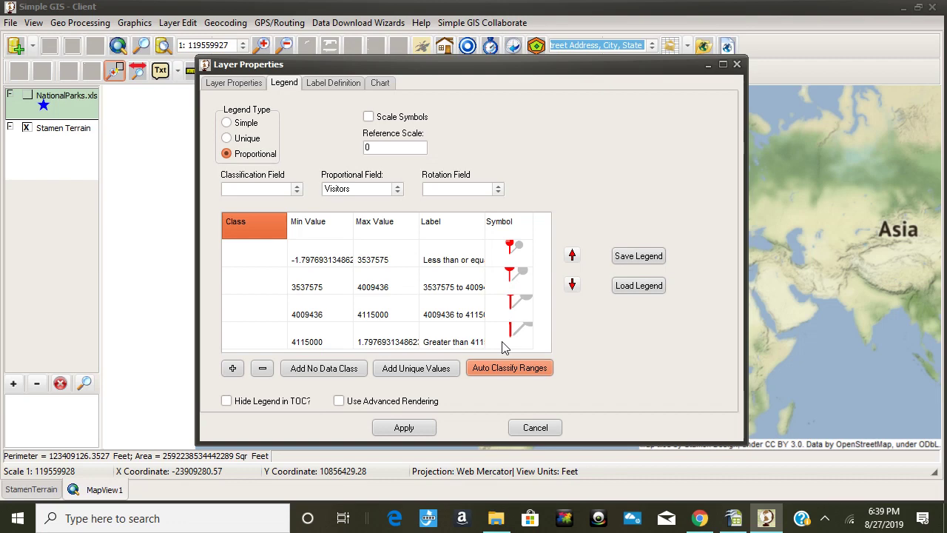
{"action": "left_click", "coordinate": [416, 428]}
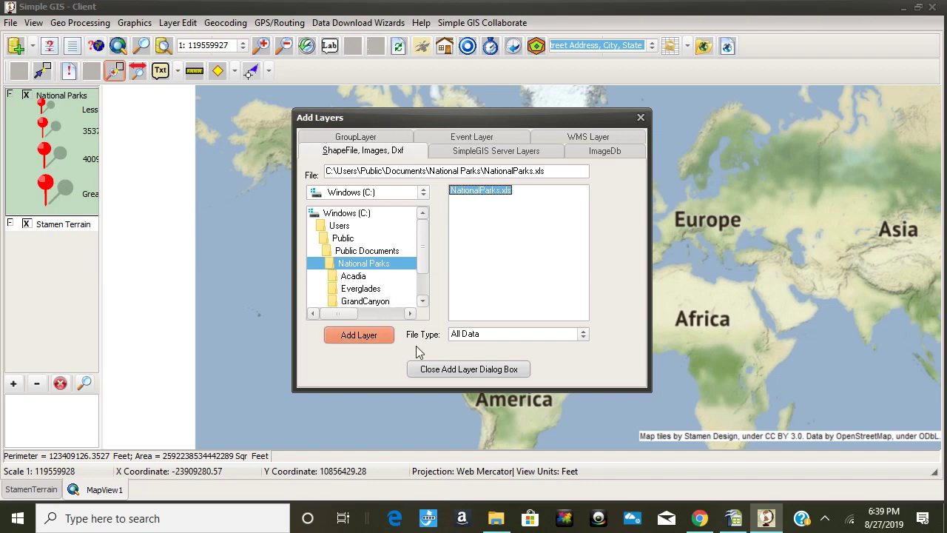
{"action": "left_click", "coordinate": [462, 369]}
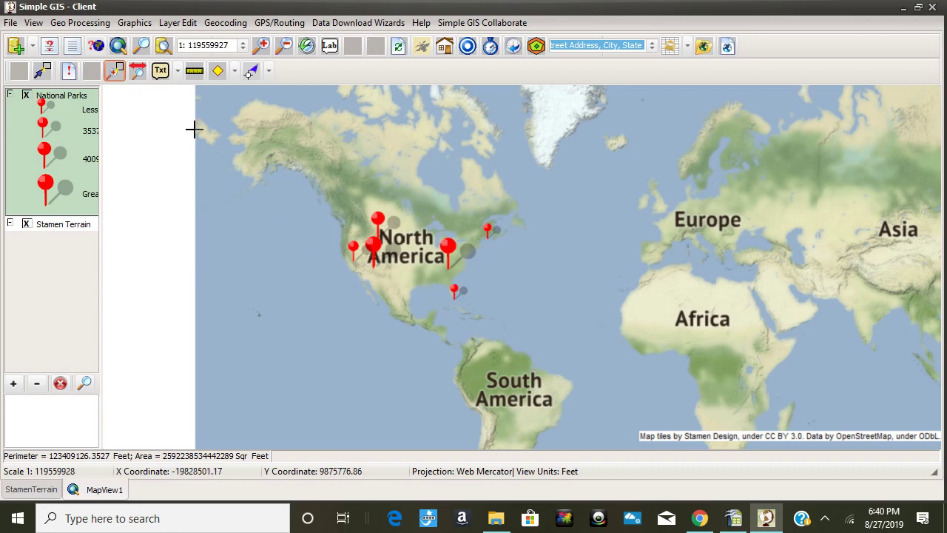
Inspect the feature attributes of the Grand Canyon pin in northern Arizona, including its Photos and Lat values.
{"action": "left_click_drag", "start_coordinate": [340, 214], "coordinate": [496, 306]}
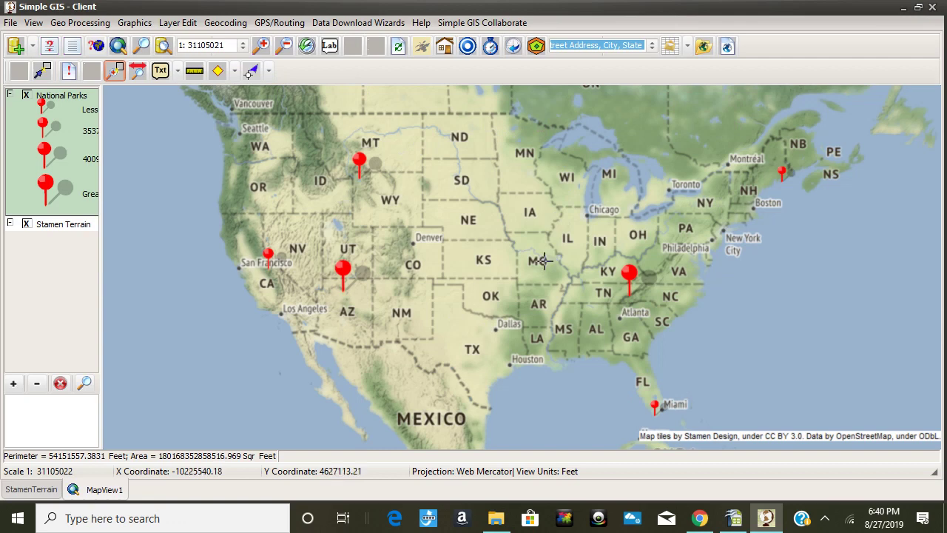
{"action": "left_click", "coordinate": [71, 75]}
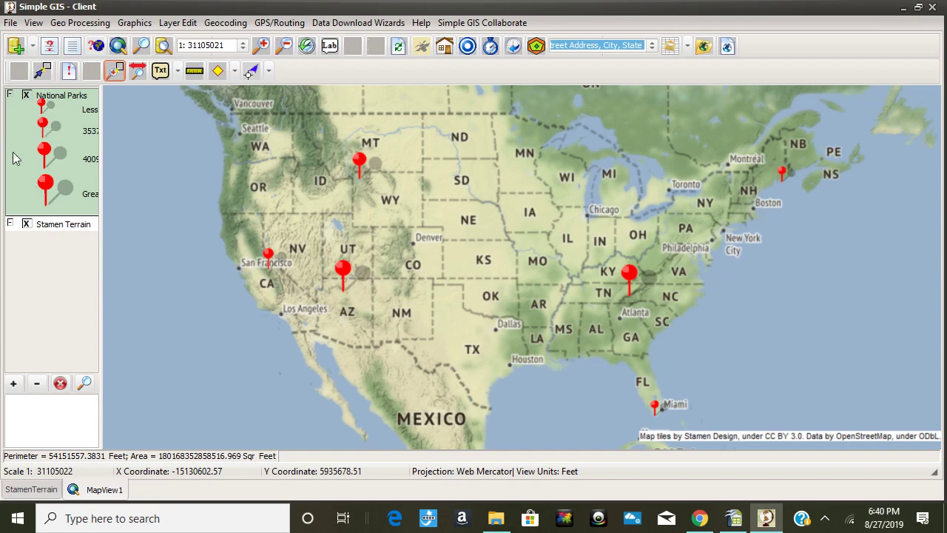
{"action": "left_click", "coordinate": [71, 77]}
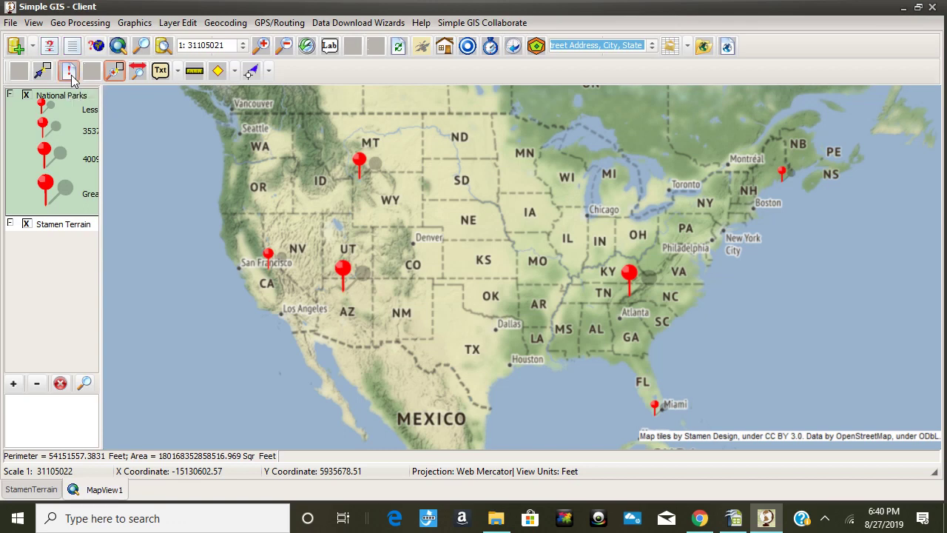
{"action": "left_click", "coordinate": [342, 292]}
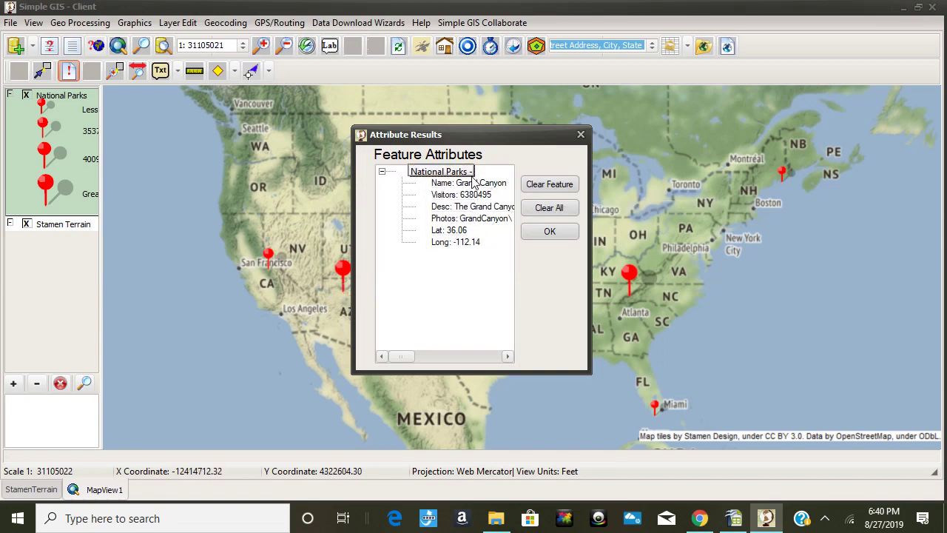
{"action": "left_click", "coordinate": [467, 220]}
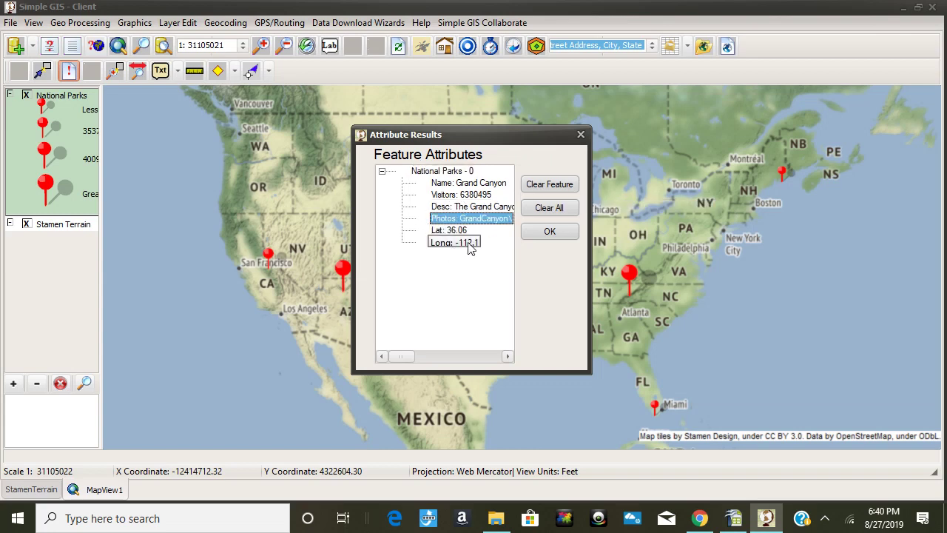
{"action": "left_click", "coordinate": [448, 231]}
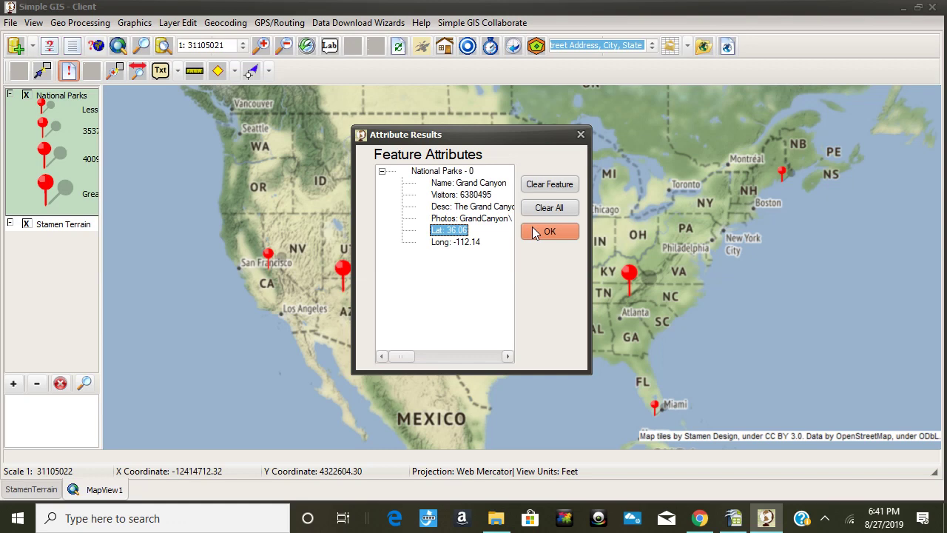
{"action": "left_click", "coordinate": [570, 230]}
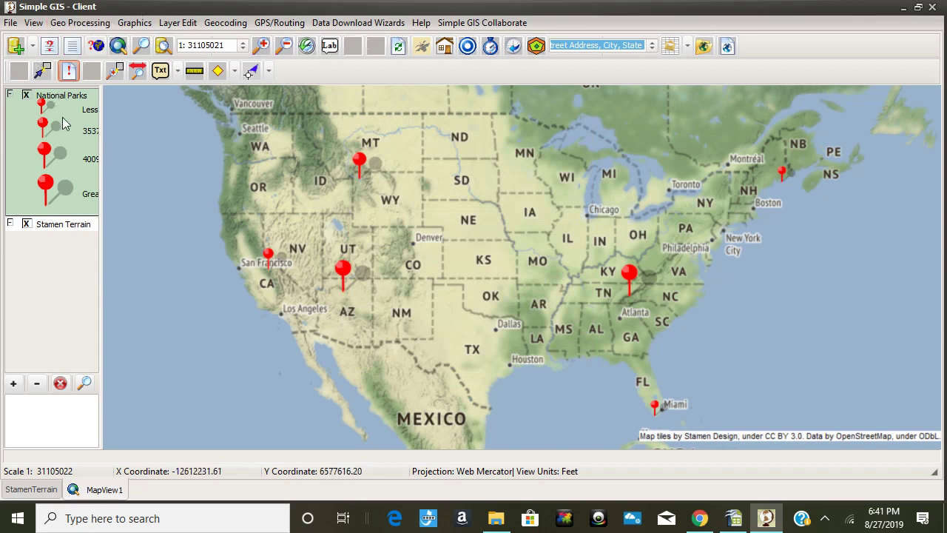
Add an Image Thumbnails control near the upper-left corner of the National Parks custom data form and link it to the Photos field.
{"action": "double_click", "coordinate": [61, 167]}
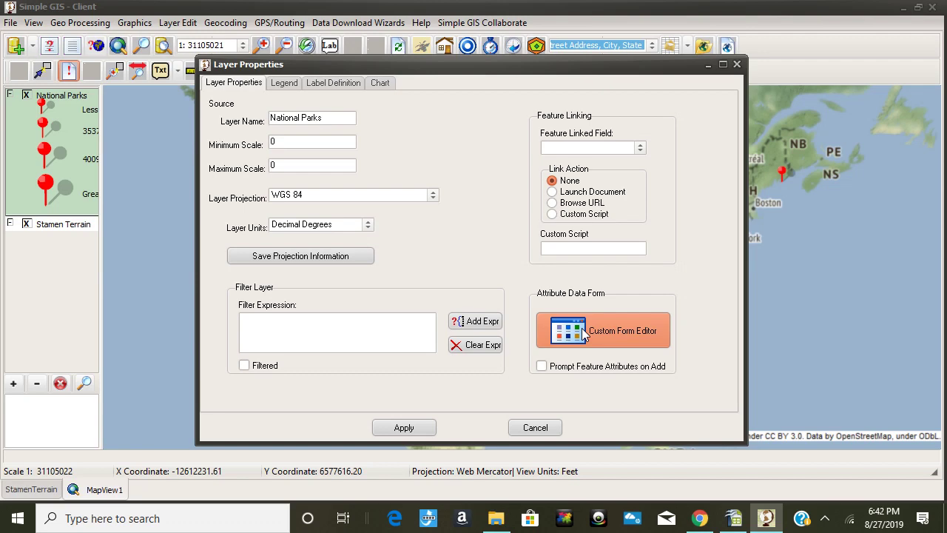
{"action": "left_click", "coordinate": [618, 340]}
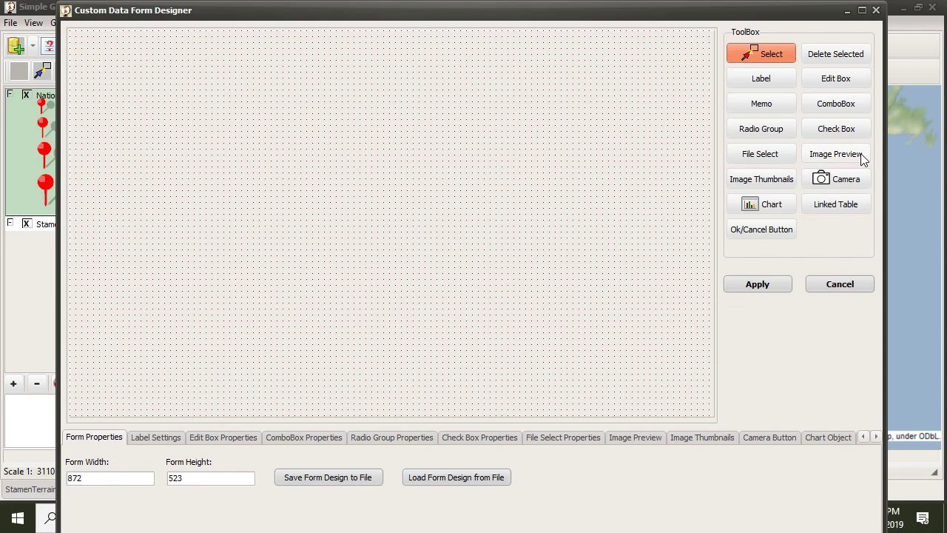
{"action": "left_click", "coordinate": [770, 182]}
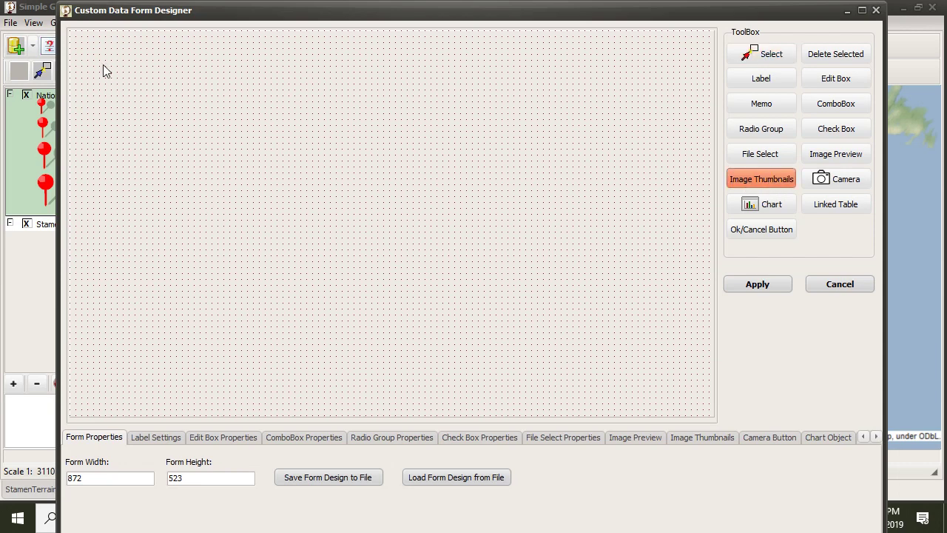
{"action": "left_click", "coordinate": [82, 49]}
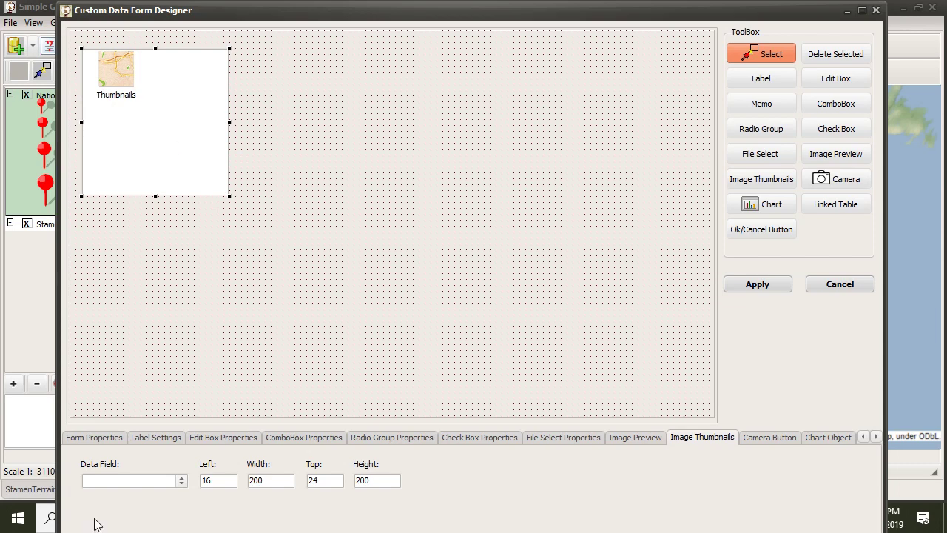
{"action": "left_click", "coordinate": [181, 481]}
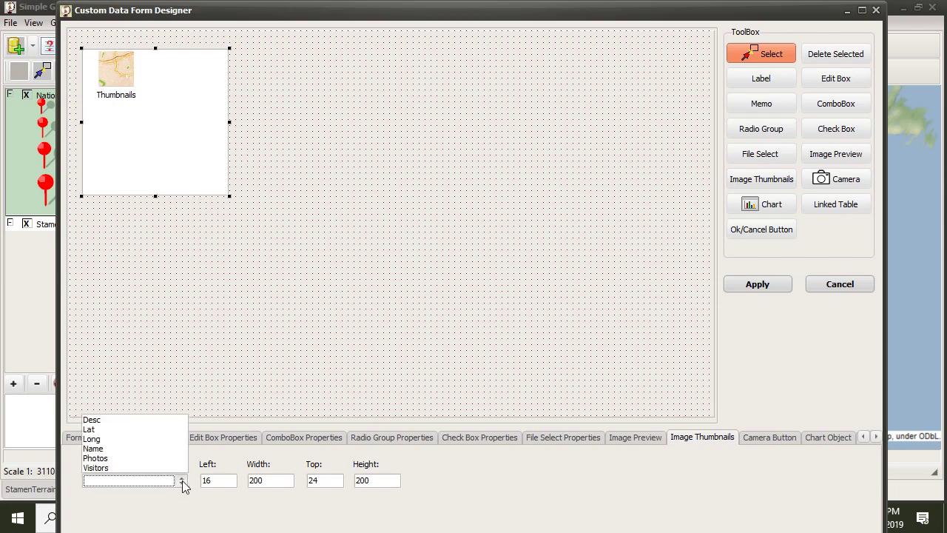
{"action": "left_click", "coordinate": [106, 459]}
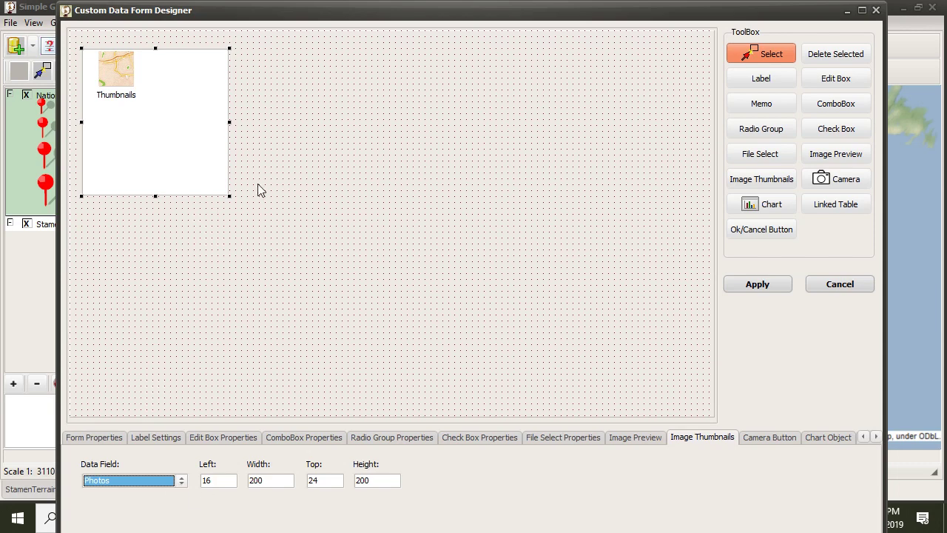
Place an Ok button below the thumbnails and shrink the form to fit both controls, applying the form design and layer properties.
{"action": "left_click", "coordinate": [770, 236]}
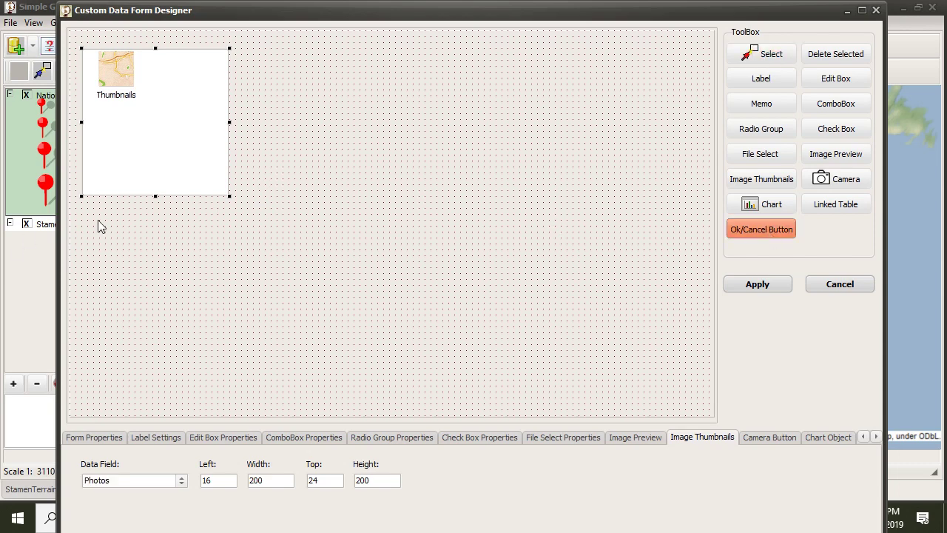
{"action": "left_click", "coordinate": [125, 208]}
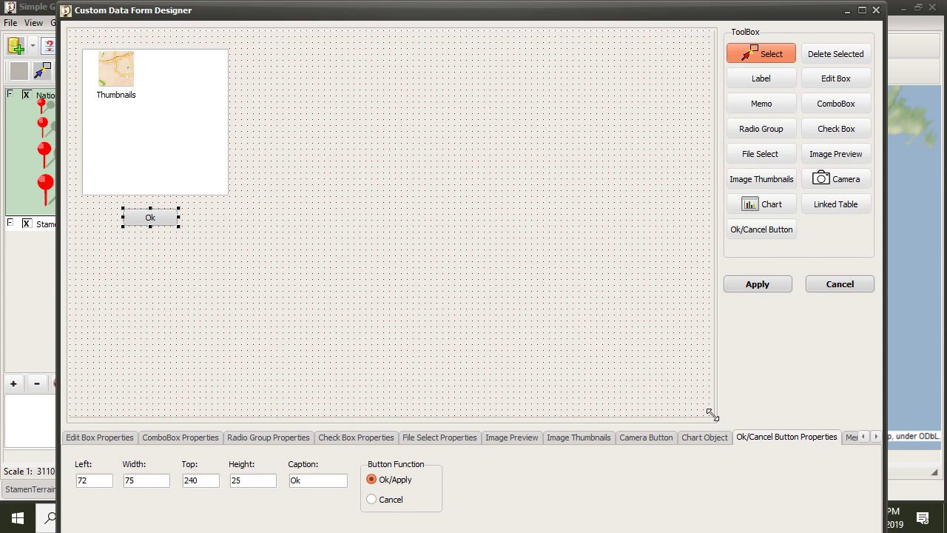
{"action": "left_click_drag", "start_coordinate": [711, 414], "coordinate": [249, 247]}
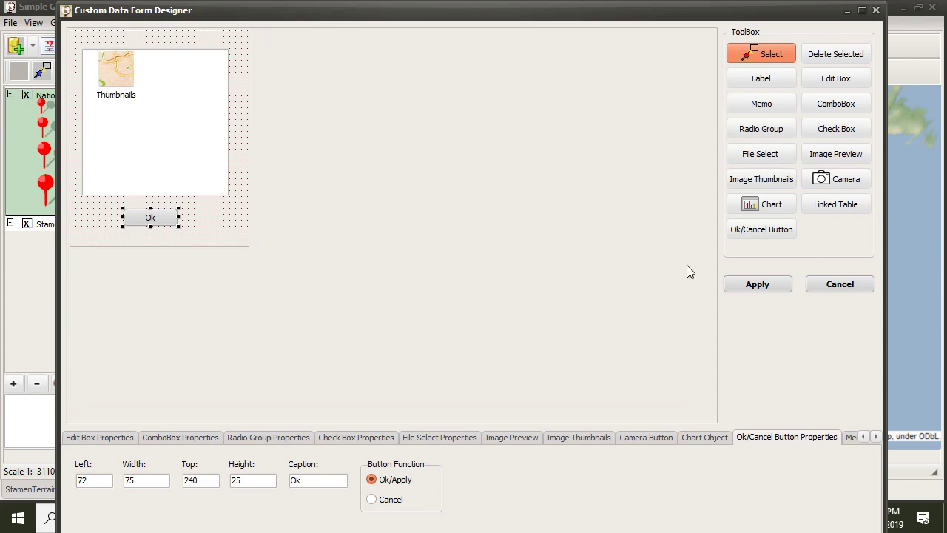
{"action": "left_click", "coordinate": [759, 281]}
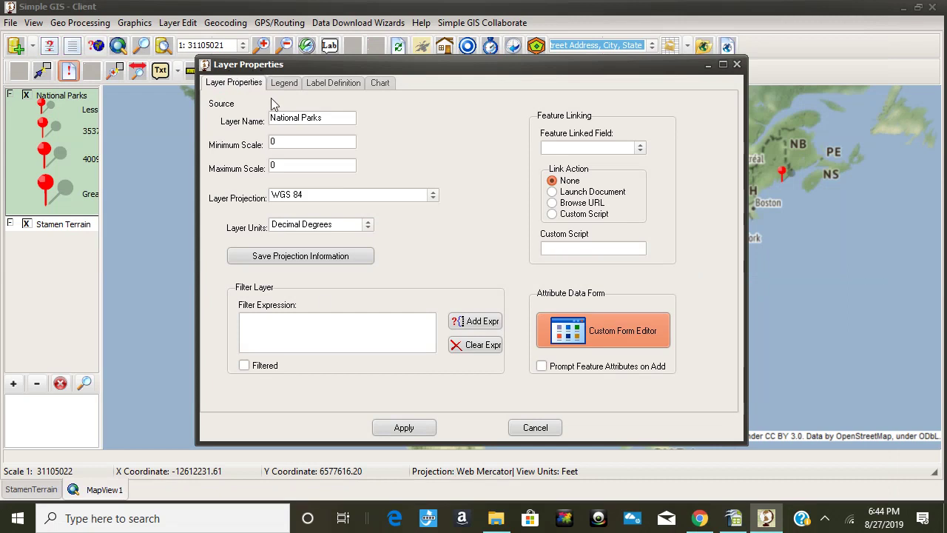
{"action": "left_click", "coordinate": [403, 428]}
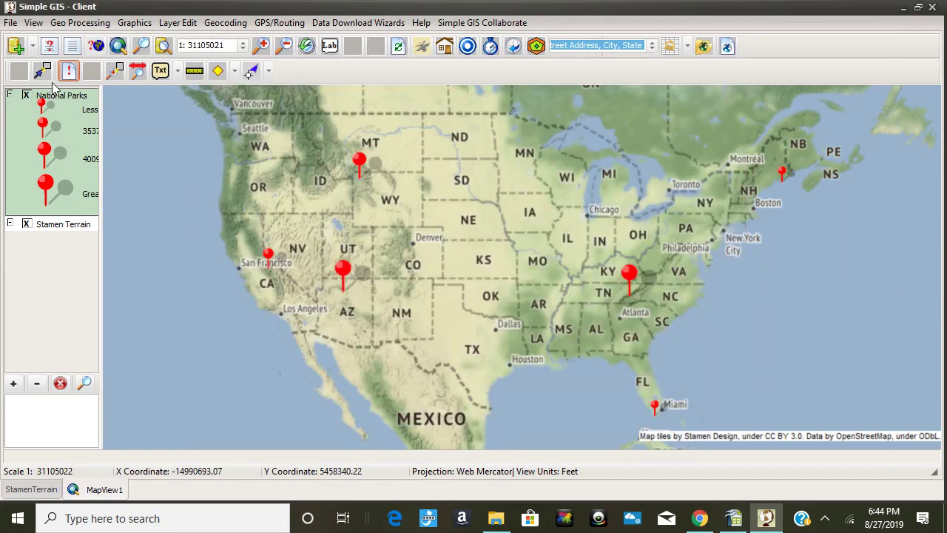
Inspect the Grand Canyon pin's photos in the custom attribute form and close the form.
{"action": "left_click", "coordinate": [68, 71]}
{"action": "left_click", "coordinate": [344, 292]}
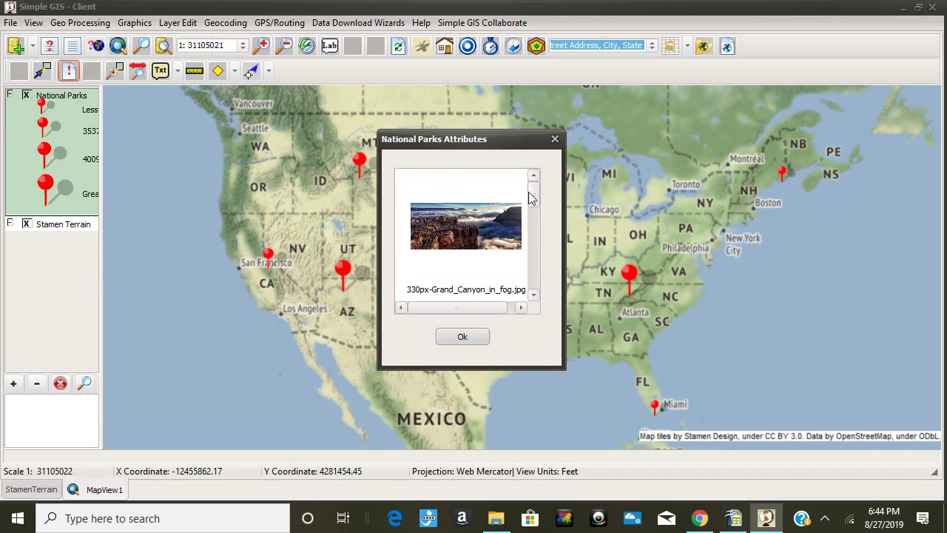
{"action": "mouse_move", "coordinate": [535, 193]}
{"action": "left_mouse_down"}
{"action": "mouse_move", "coordinate": [545, 293]}
{"action": "mouse_move", "coordinate": [544, 207]}
{"action": "mouse_move", "coordinate": [536, 307]}
{"action": "mouse_move", "coordinate": [534, 206]}
{"action": "left_mouse_up"}
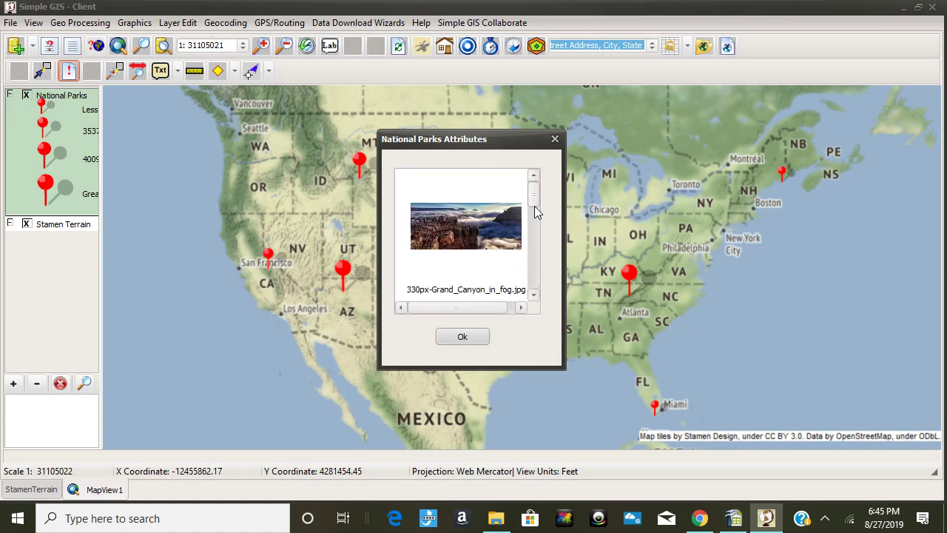
{"action": "left_click", "coordinate": [469, 335]}
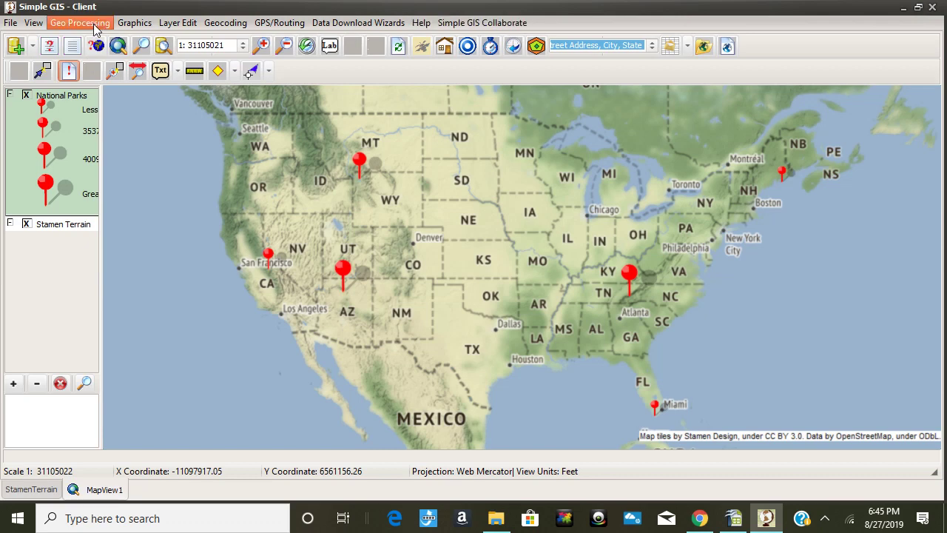
Start publishing the map to the web with Simple GIS Collaborate, continuing with the trial version.
{"action": "left_click", "coordinate": [493, 23]}
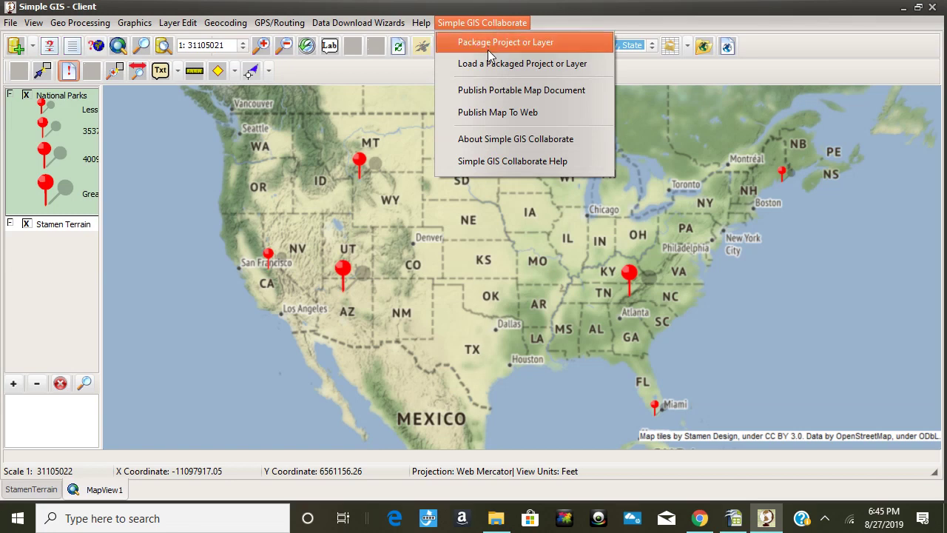
{"action": "left_click", "coordinate": [517, 114]}
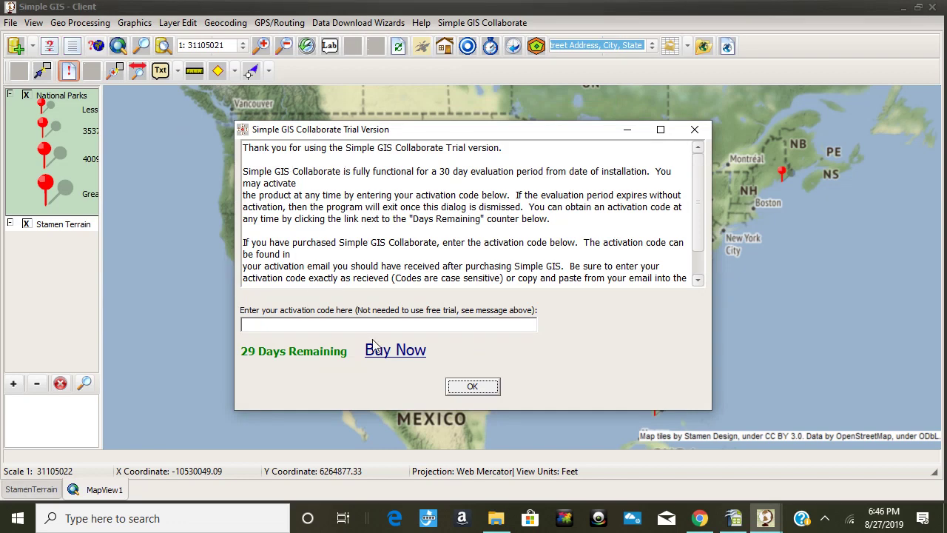
{"action": "left_click", "coordinate": [465, 386]}
{"action": "left_click", "coordinate": [480, 392]}
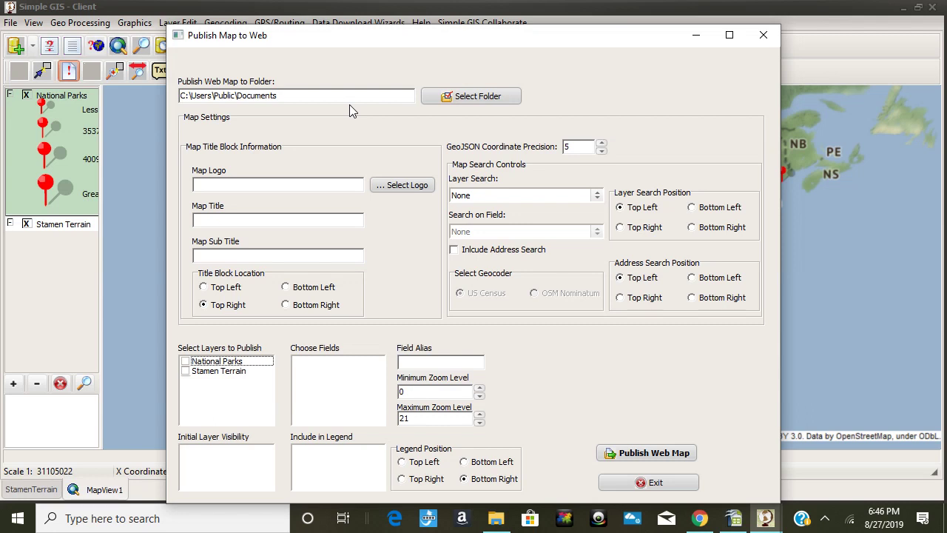
Create a folder named WebExample in Public Documents and set it as the web map's publishing folder.
{"action": "left_click", "coordinate": [482, 104]}
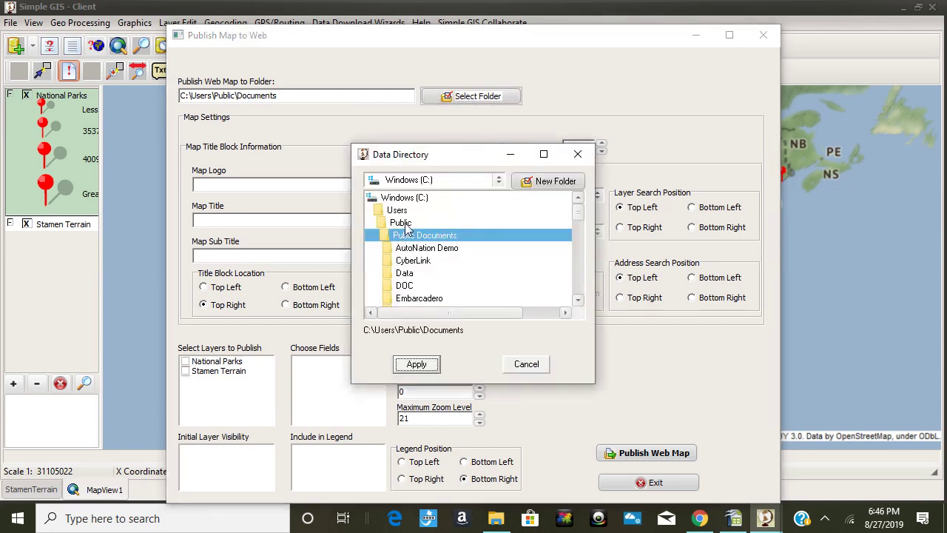
{"action": "left_click", "coordinate": [547, 181]}
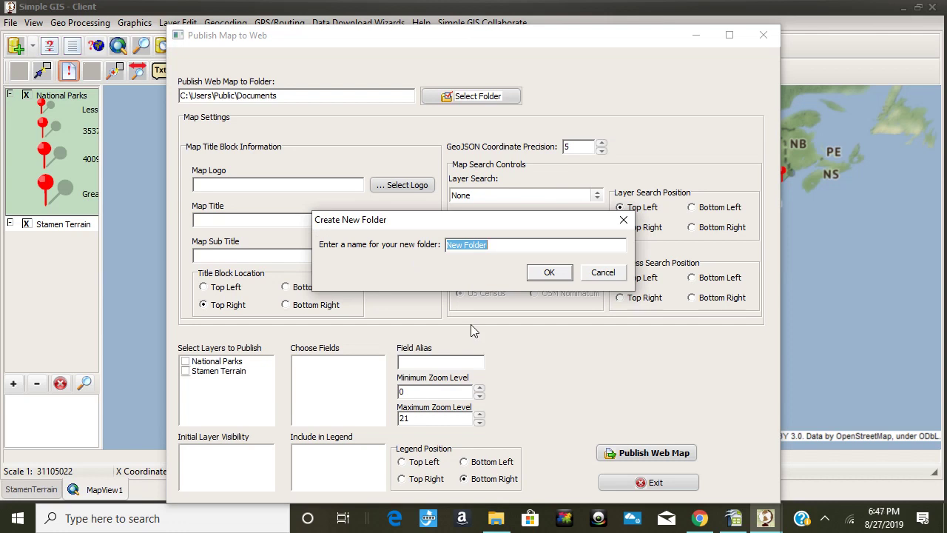
{"action": "type", "text": "WebExample"}
{"action": "left_click", "coordinate": [549, 274]}
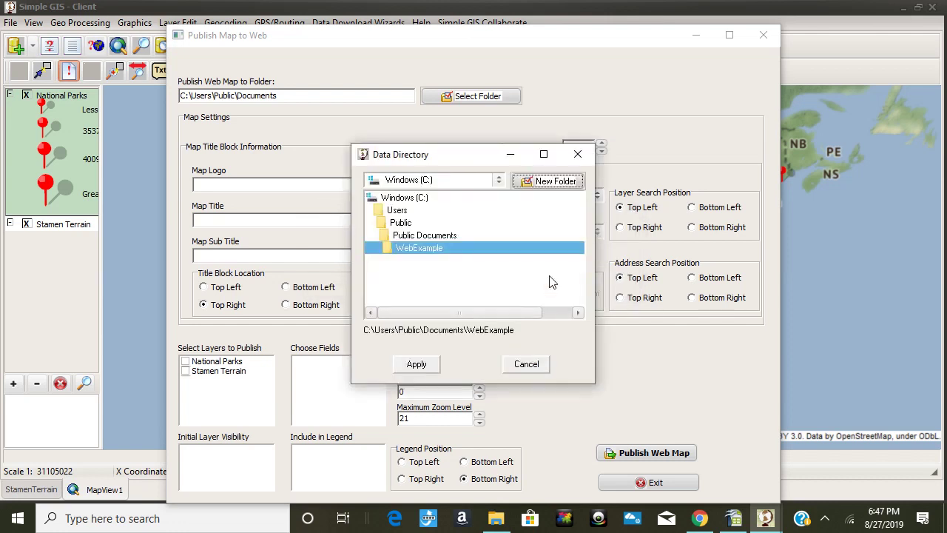
{"action": "left_click", "coordinate": [416, 364]}
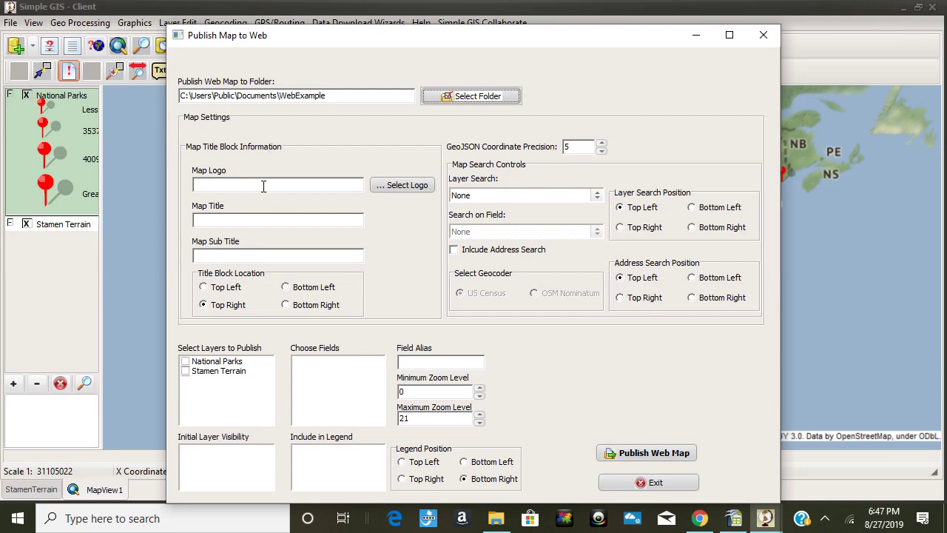
Set the map logo to the image icon5.jpg from the Pictures folder.
{"action": "left_click", "coordinate": [400, 185]}
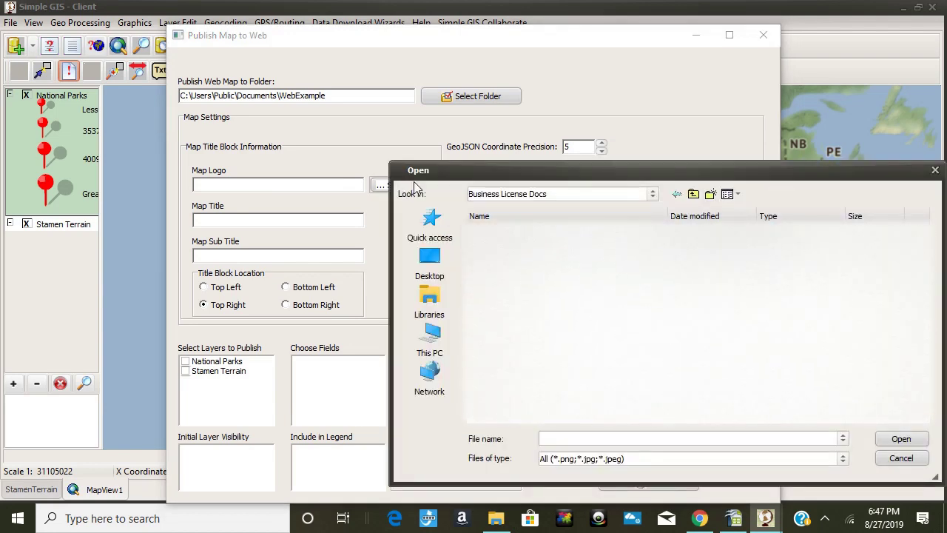
{"action": "left_click", "coordinate": [560, 195]}
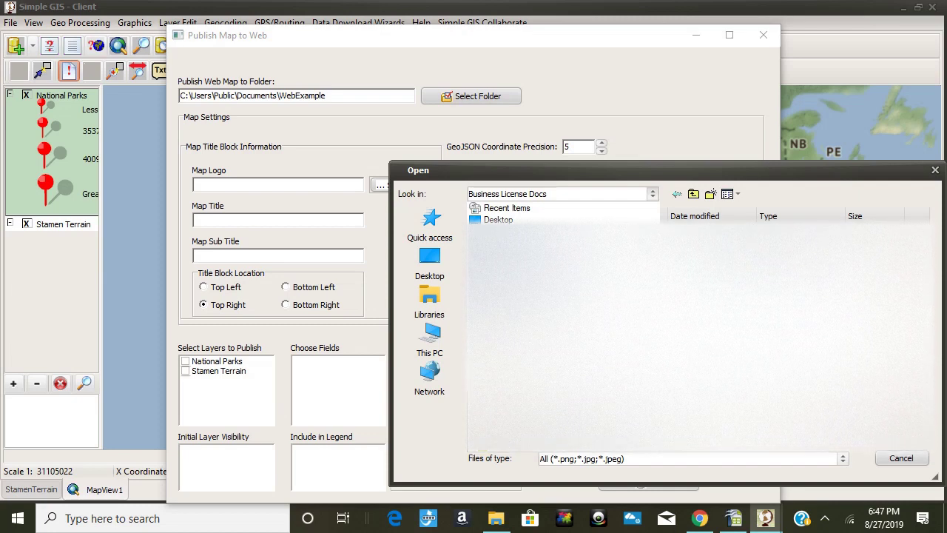
{"action": "left_click", "coordinate": [503, 338]}
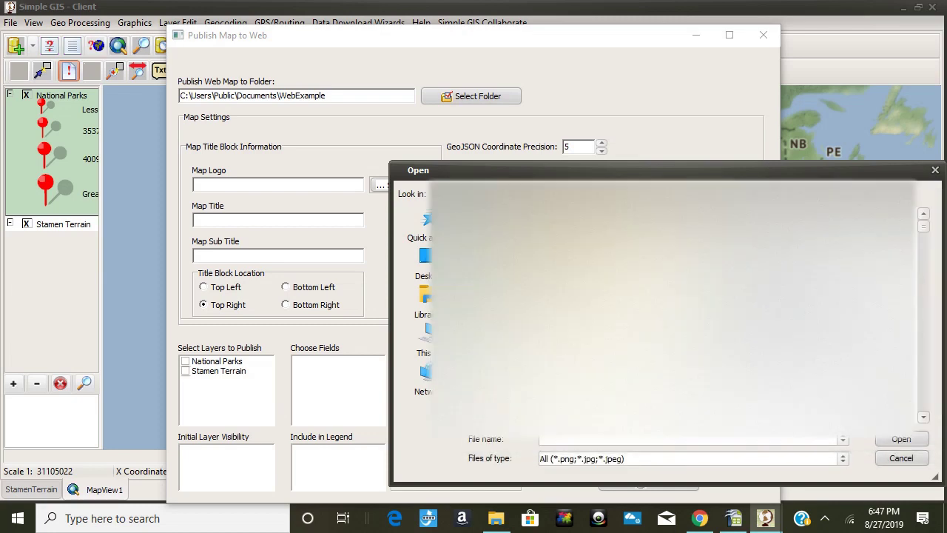
{"action": "scroll", "coordinate": [696, 318], "scroll_direction": "down", "scroll_amount": 5}
{"action": "scroll", "coordinate": [658, 311], "scroll_direction": "down", "scroll_amount": 3}
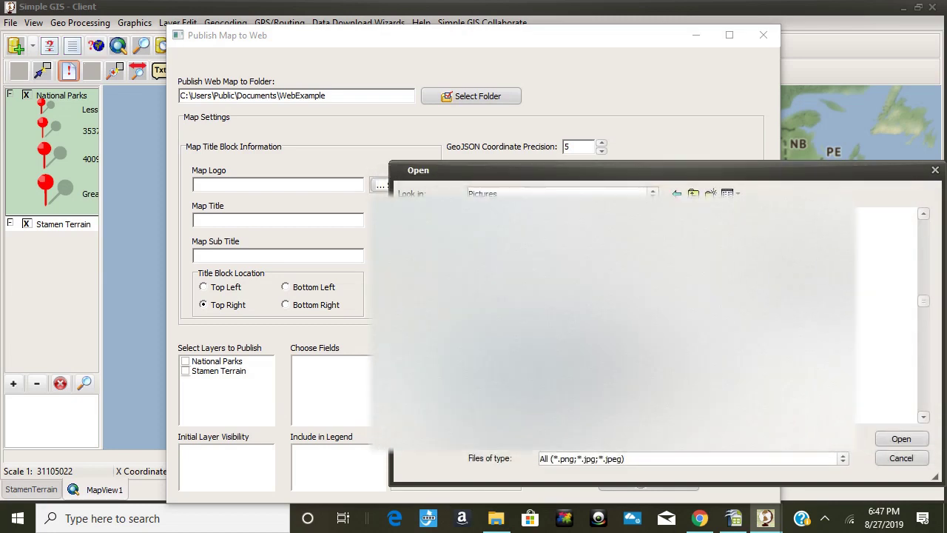
{"action": "double_click", "coordinate": [743, 361]}
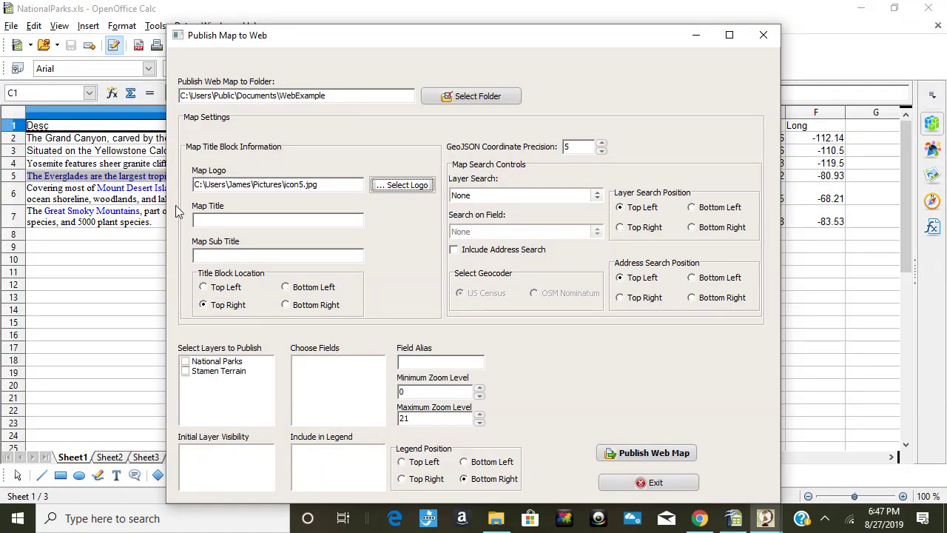
Set the map title to "Simple GIS Software, LLC" and the subtitle to "Web Mapping Example".
{"action": "left_click", "coordinate": [200, 218]}
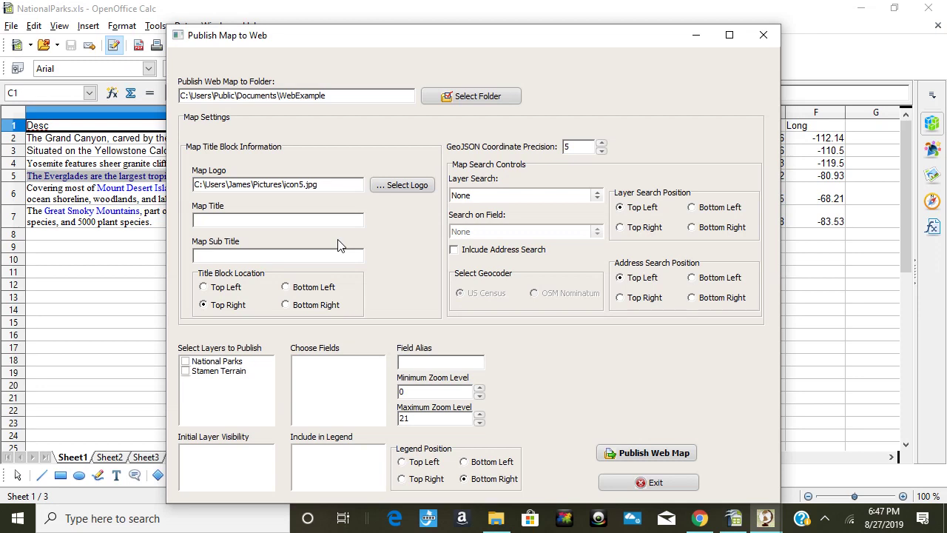
{"action": "type", "text": "Simple"}
{"action": "type", "text": " GIS Software"}
{"action": "type", "text": ", LLC"}
{"action": "type", "text": "Web "}
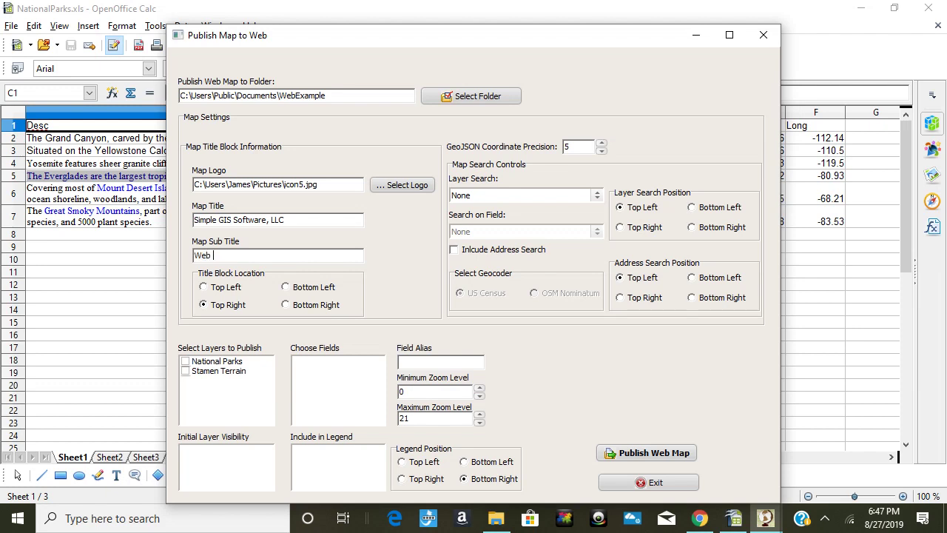
{"action": "type", "text": "Mapping Example"}
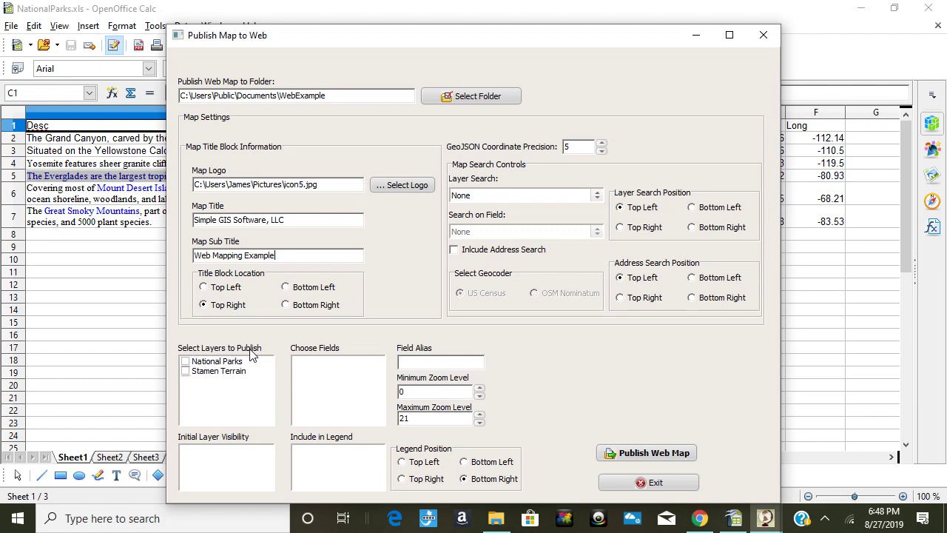
Include the National Parks and Stamen Terrain layers for publishing, and exclude the Lat and Long fields from National Parks.
{"action": "left_click", "coordinate": [186, 363]}
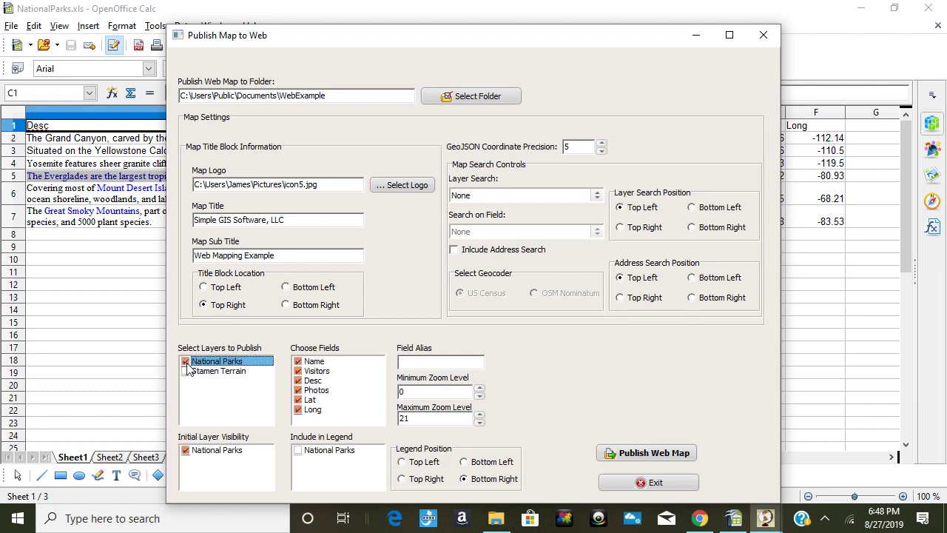
{"action": "left_click", "coordinate": [185, 371]}
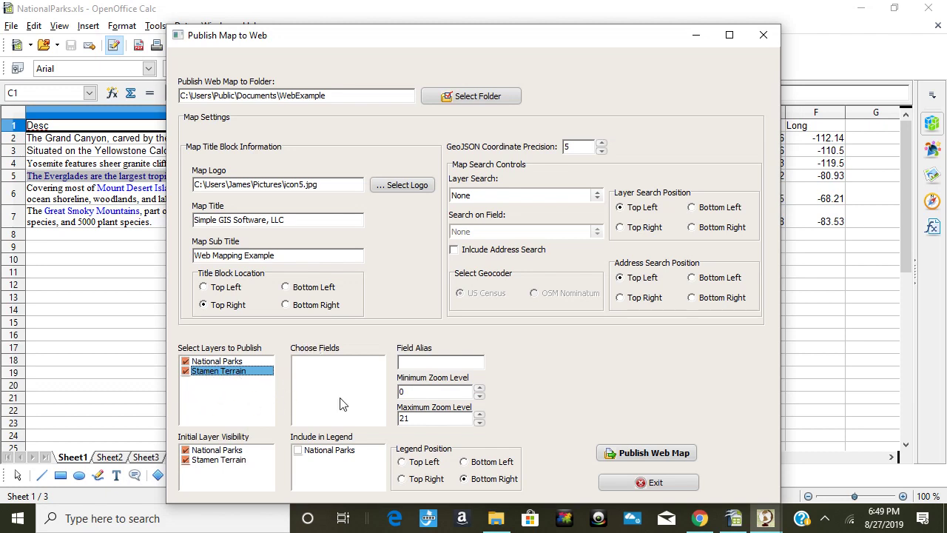
{"action": "left_click", "coordinate": [215, 361]}
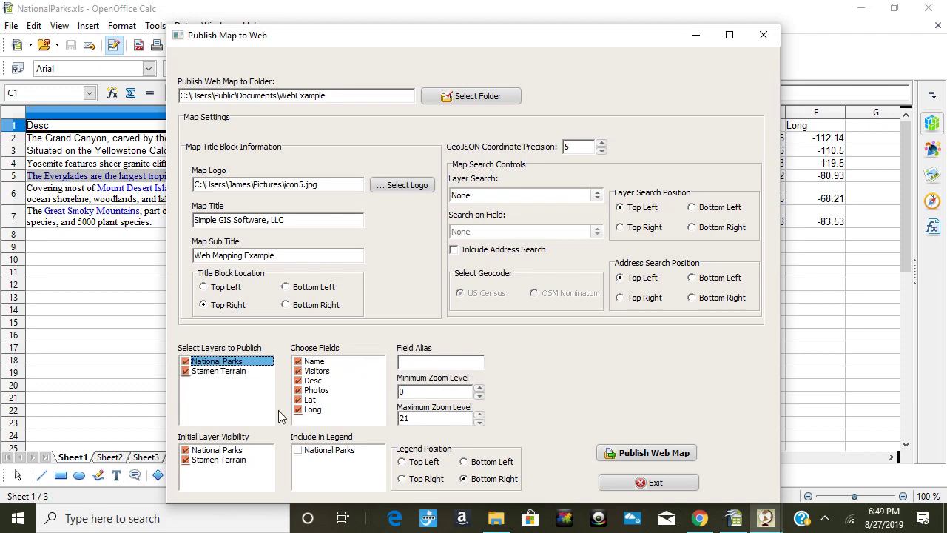
{"action": "left_click", "coordinate": [300, 408]}
{"action": "left_click", "coordinate": [298, 399]}
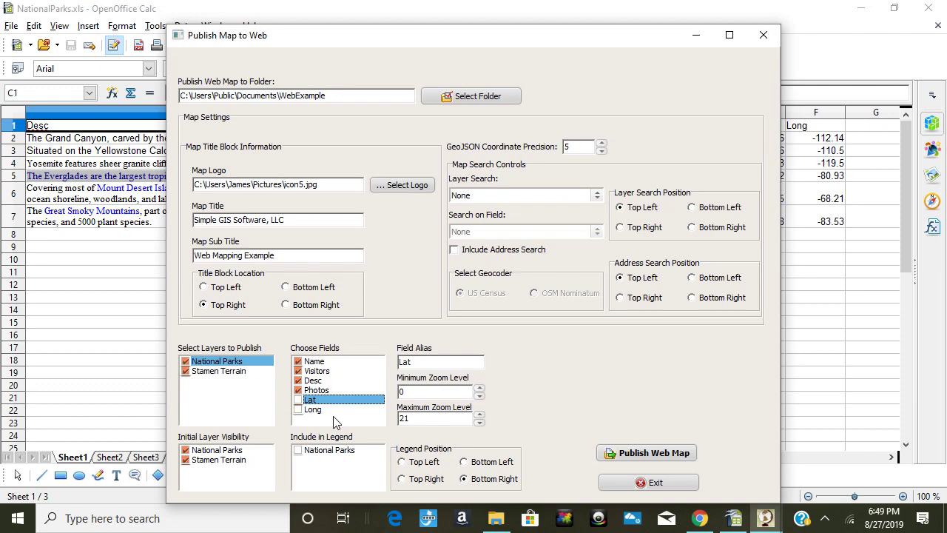
Set the field alias of the National Parks layer's Desc field to "Description".
{"action": "left_click", "coordinate": [309, 382]}
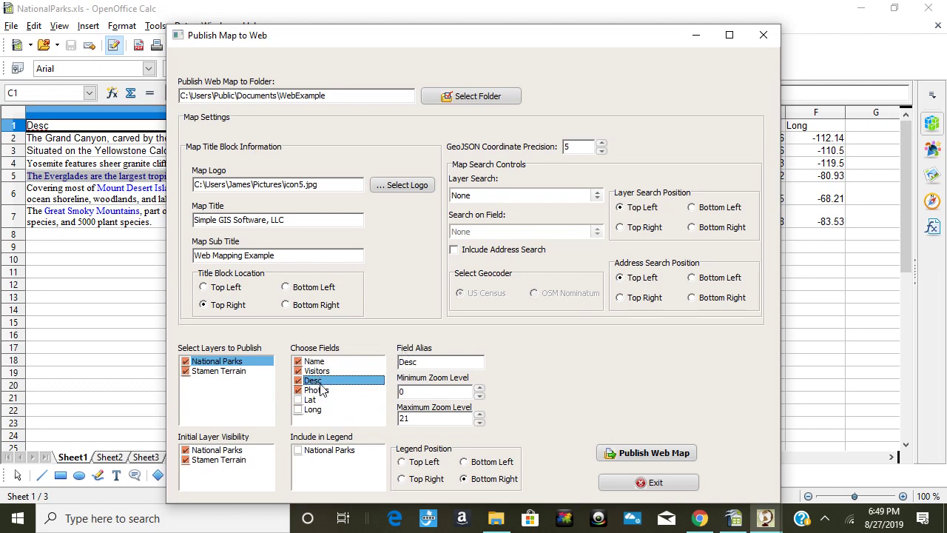
{"action": "double_click", "coordinate": [425, 364]}
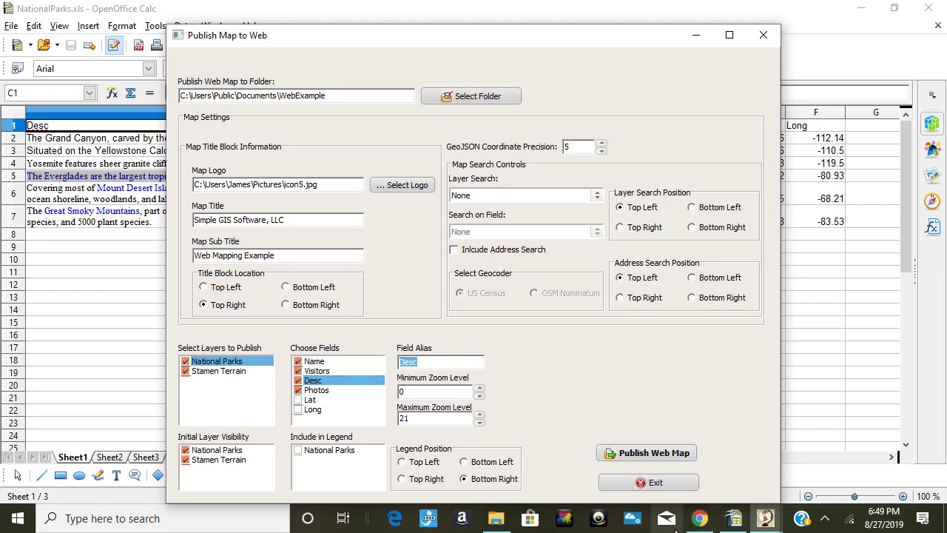
{"action": "type", "text": "De"}
{"action": "type", "text": "cription"}
{"action": "left_click", "coordinate": [411, 361]}
{"action": "type", "text": "s"}
{"action": "left_click", "coordinate": [455, 361]}
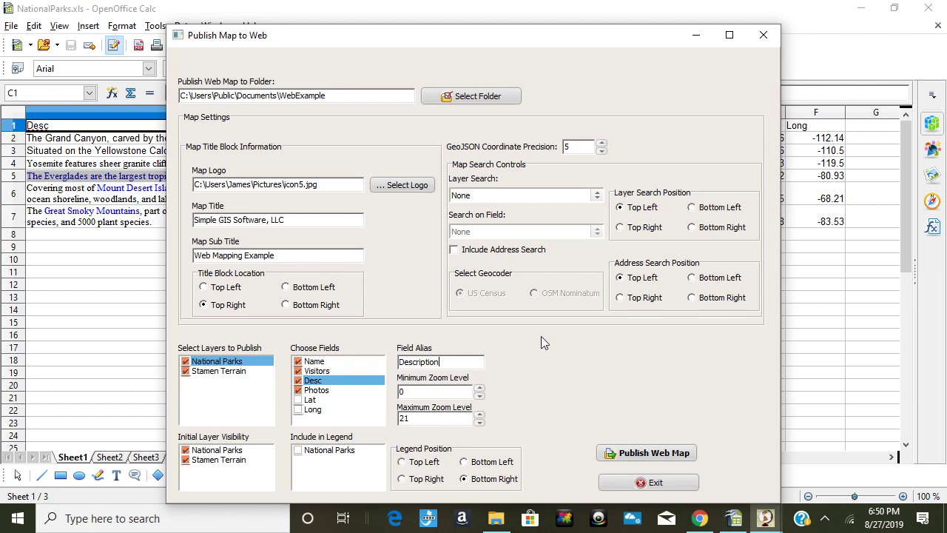
Set the maximum zoom level of National Parks to 13 and include that layer in the legend.
{"action": "left_click", "coordinate": [480, 424]}
{"action": "left_click", "coordinate": [480, 424]}
{"action": "left_click", "coordinate": [296, 450]}
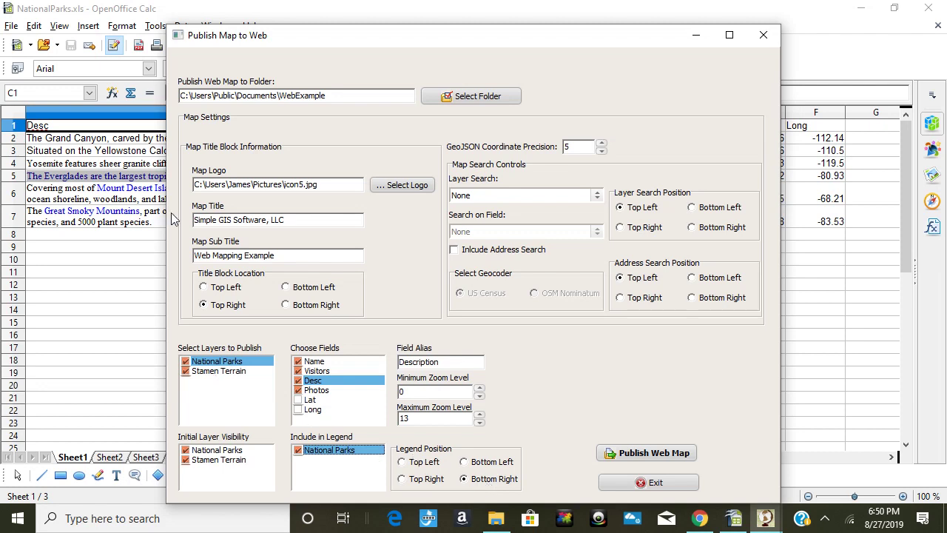
{"action": "left_click", "coordinate": [215, 361]}
Check the decimals of the Lat and Long values in the NationalParks.xls spreadsheet, and set the web map's GeoJSON coordinate precision to 2.
{"action": "left_click", "coordinate": [734, 522]}
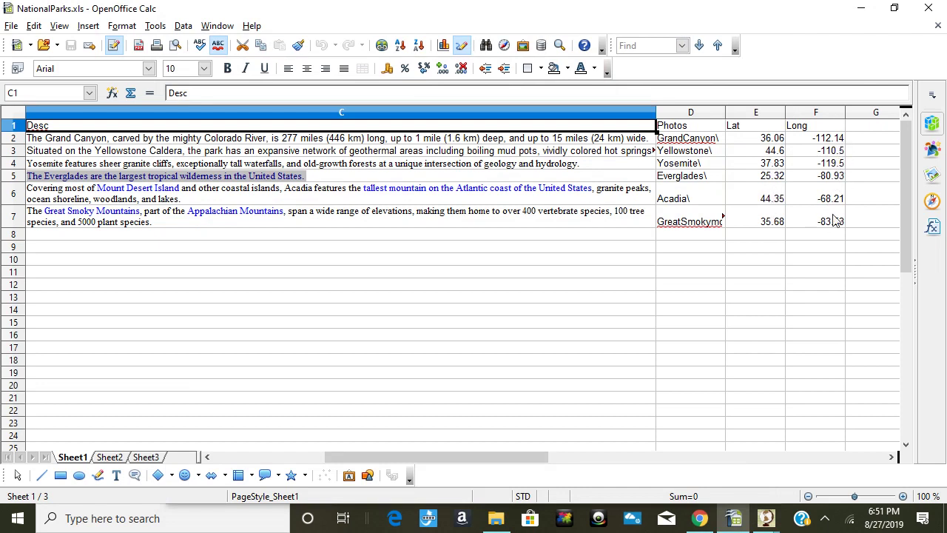
{"action": "mouse_move", "coordinate": [764, 524]}
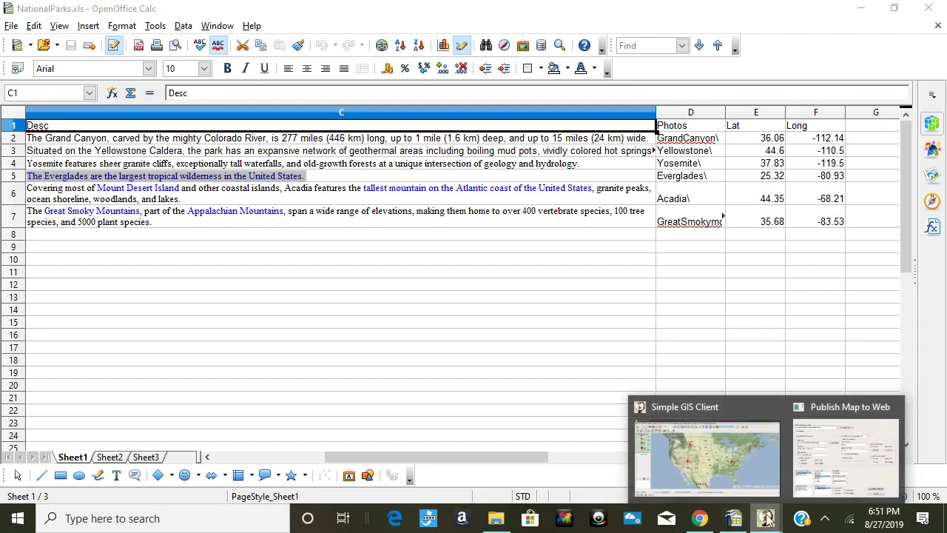
{"action": "left_click", "coordinate": [816, 411]}
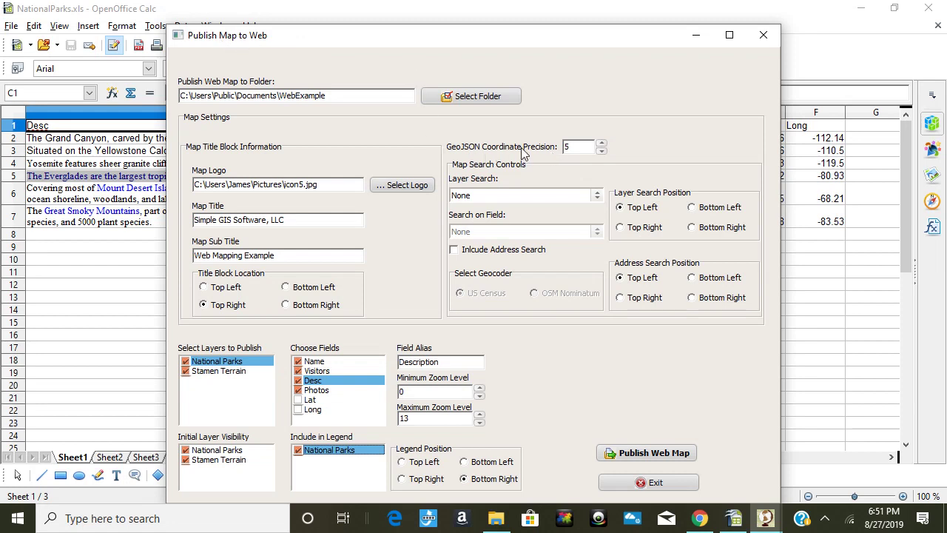
{"action": "left_click", "coordinate": [601, 151]}
{"action": "left_click", "coordinate": [601, 151]}
{"action": "left_click", "coordinate": [601, 150]}
Set the web map's layer search to National Parks, searching on the Name field.
{"action": "left_click", "coordinate": [596, 196]}
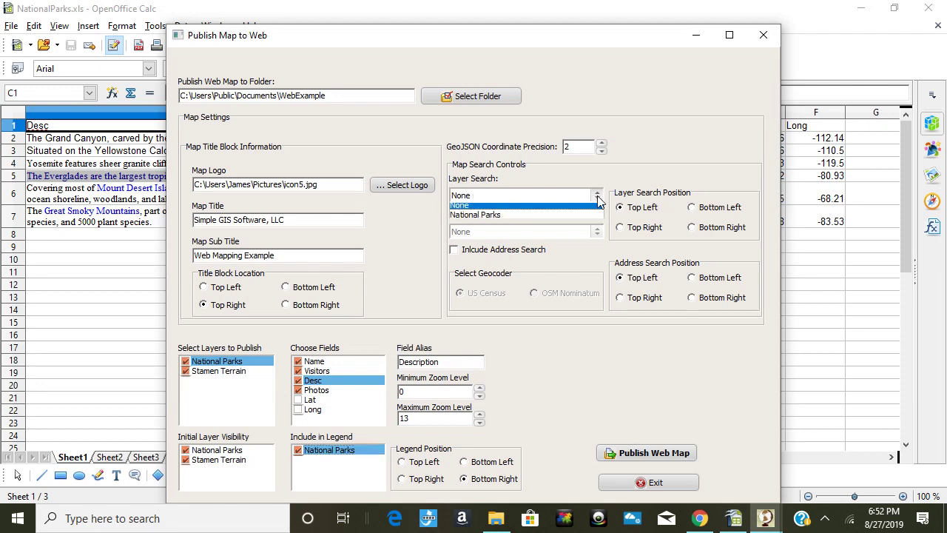
{"action": "left_click", "coordinate": [480, 219]}
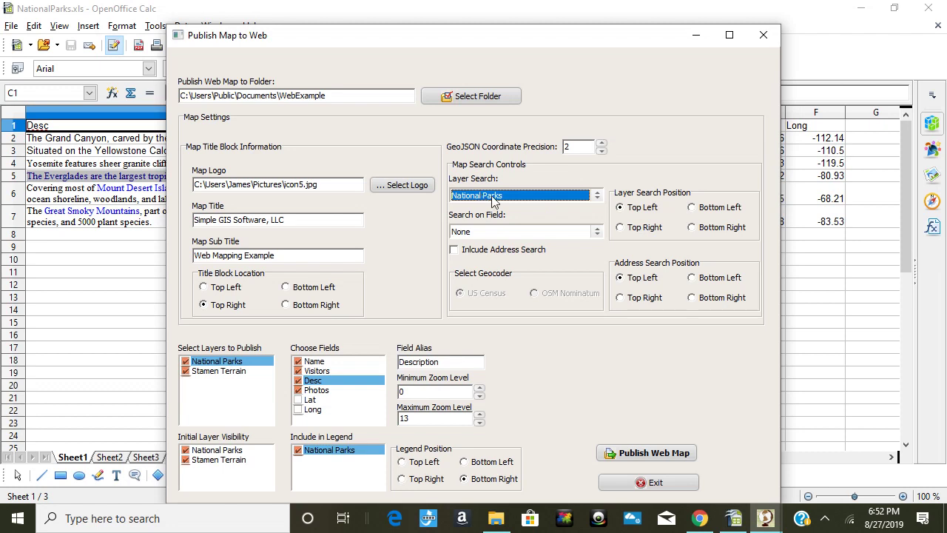
{"action": "left_click", "coordinate": [598, 234]}
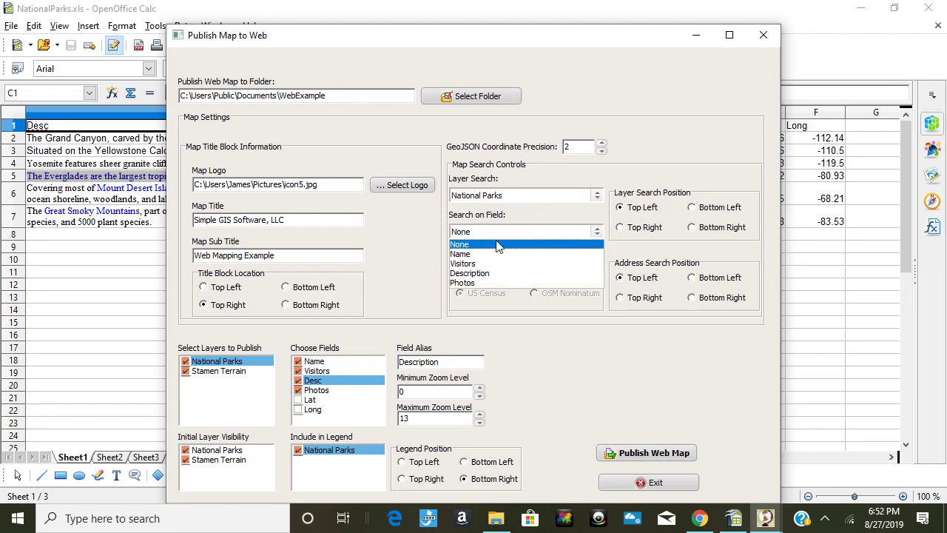
{"action": "left_click", "coordinate": [479, 253]}
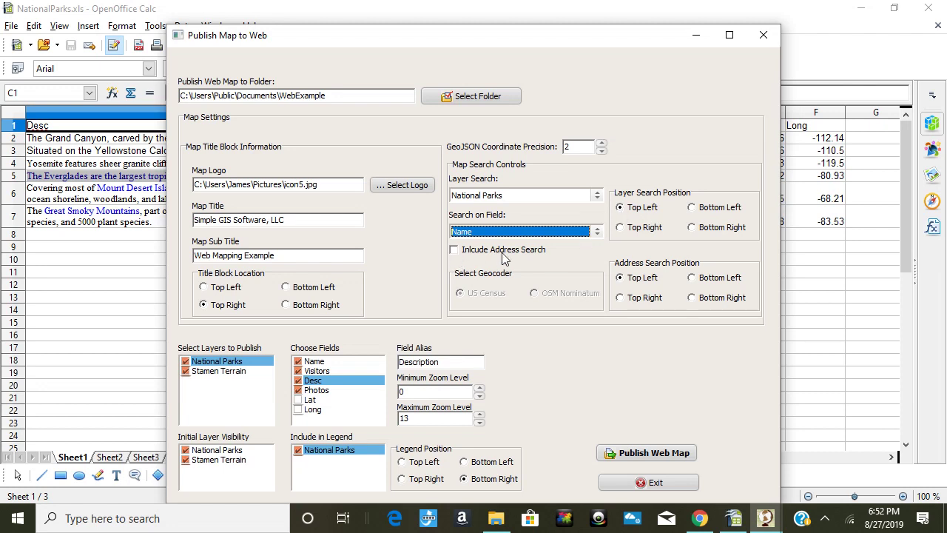
Try the address search option, leave it excluded, and publish the web map.
{"action": "left_click", "coordinate": [455, 250]}
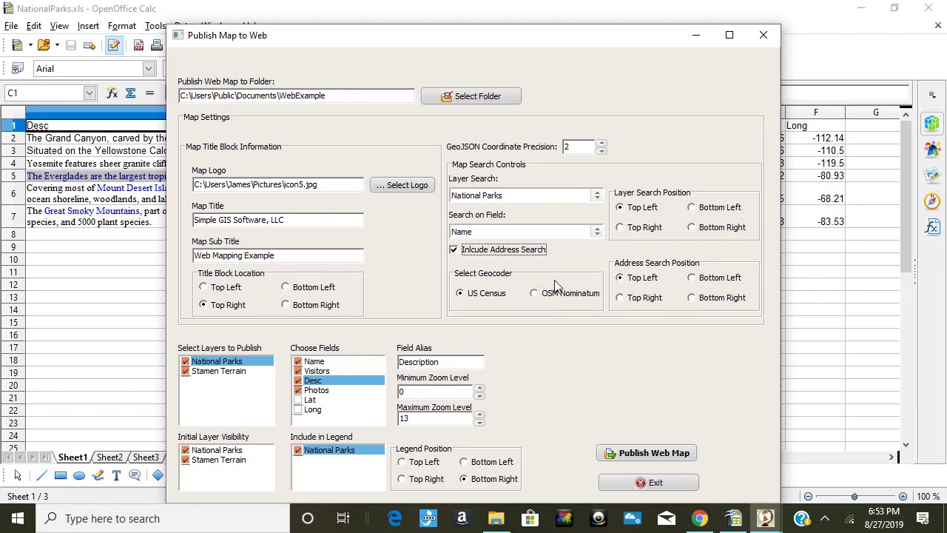
{"action": "left_click", "coordinate": [454, 250]}
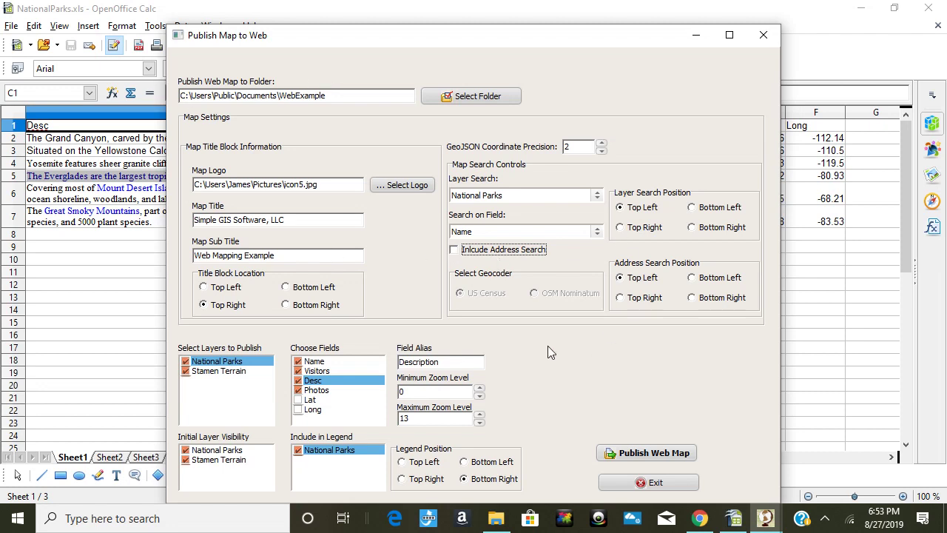
{"action": "left_click", "coordinate": [649, 457]}
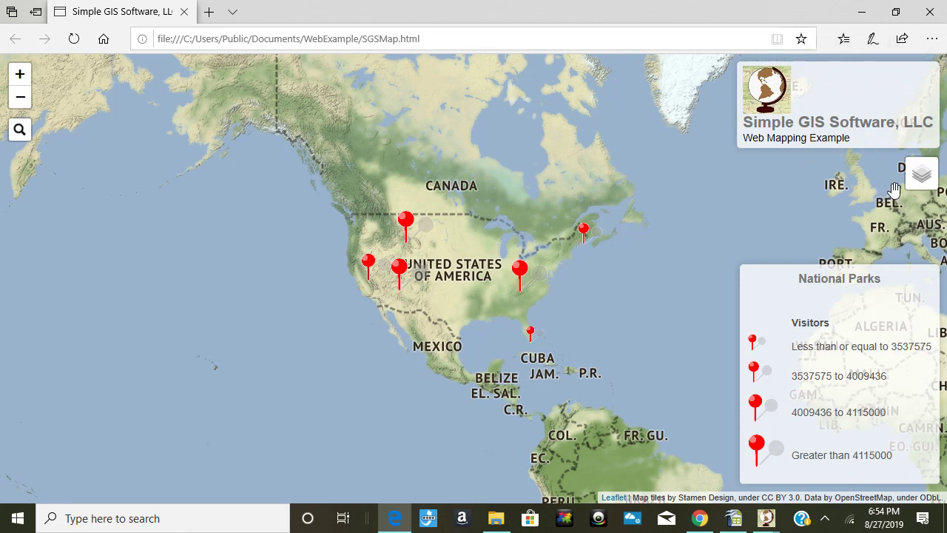
Test the published map's layer control by hiding the National Parks layer and showing it again.
{"action": "mouse_move", "coordinate": [920, 177]}
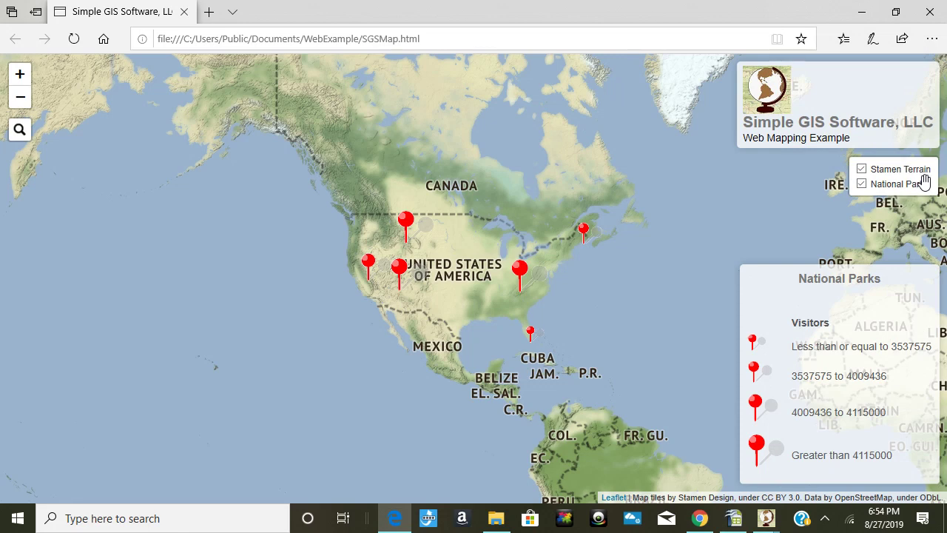
{"action": "left_click", "coordinate": [862, 184]}
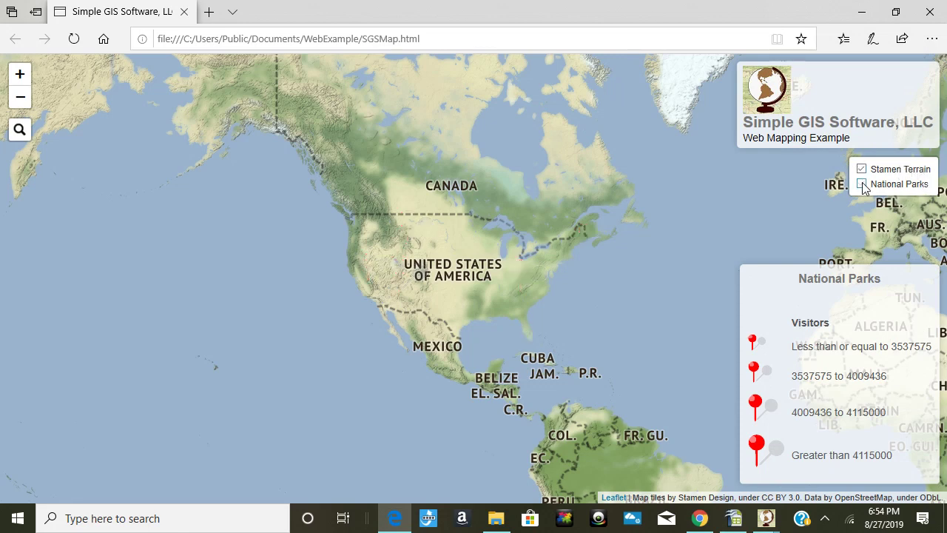
{"action": "left_click", "coordinate": [862, 184]}
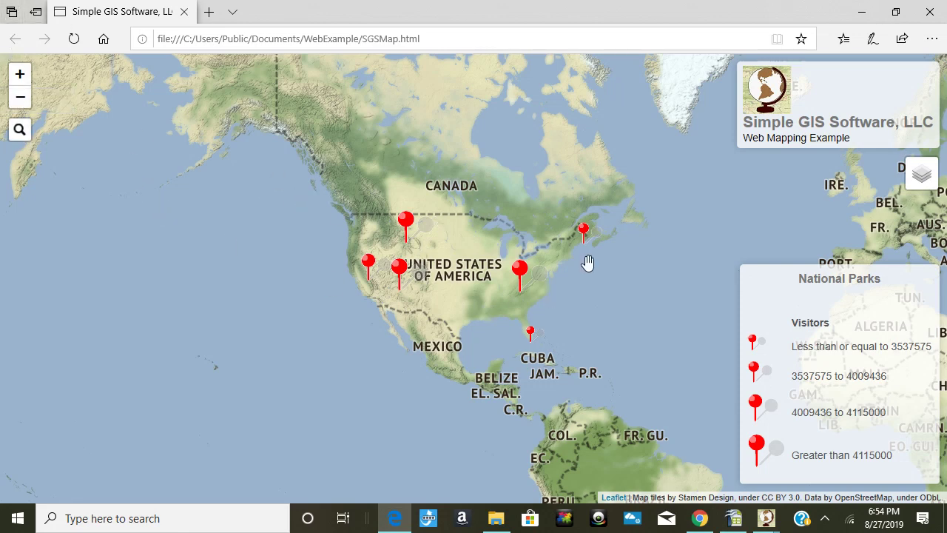
Open the Yosemite pin's popup, browse its photos, view one in its own browser tab, and close the photo and popup.
{"action": "left_click", "coordinate": [369, 284]}
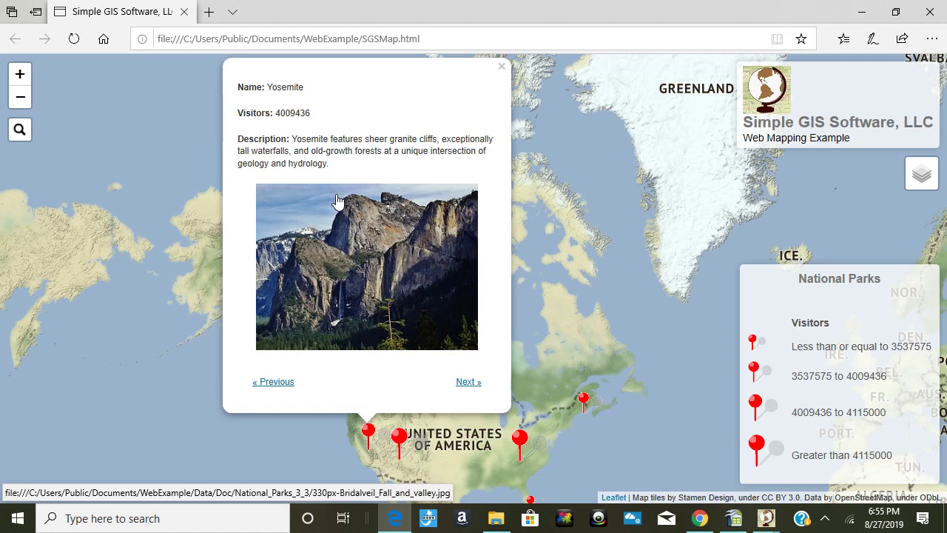
{"action": "left_click", "coordinate": [465, 382]}
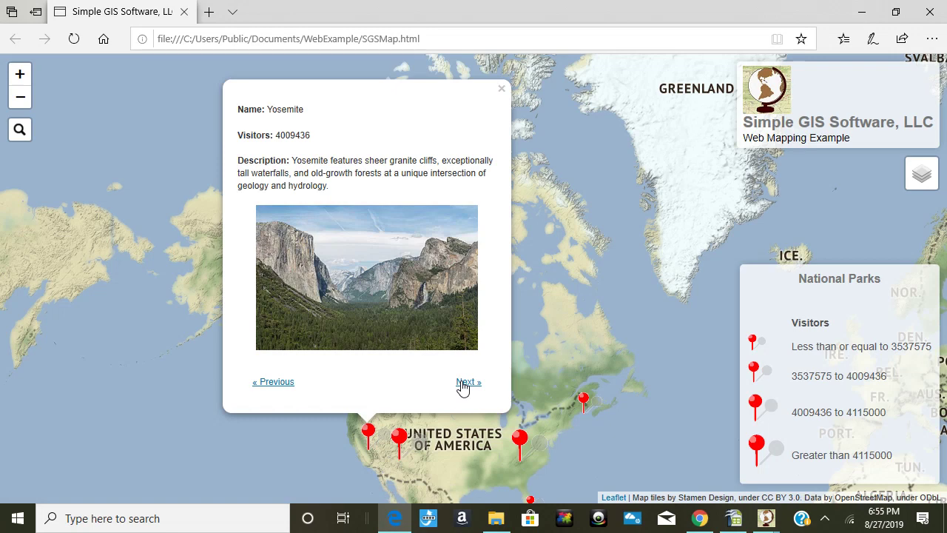
{"action": "left_click", "coordinate": [462, 384]}
{"action": "left_click", "coordinate": [462, 383]}
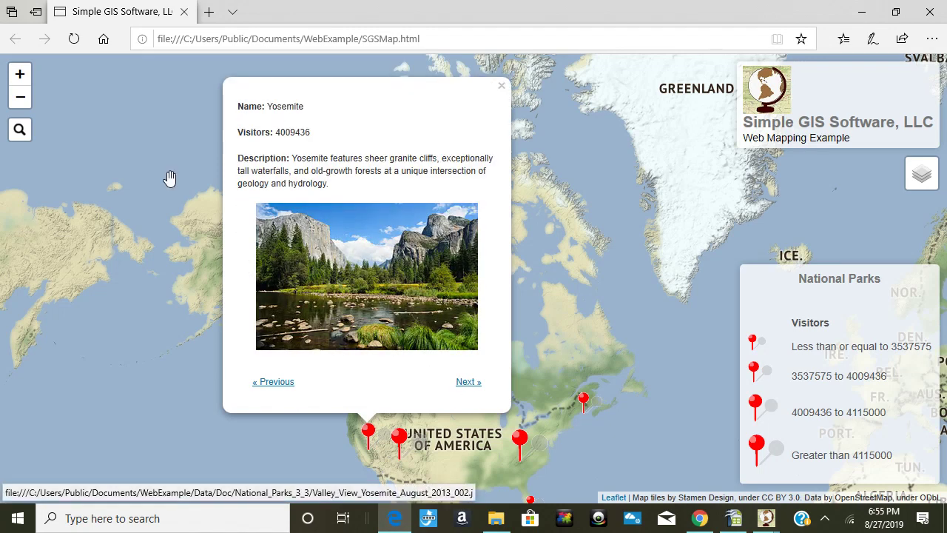
{"action": "left_click", "coordinate": [466, 384]}
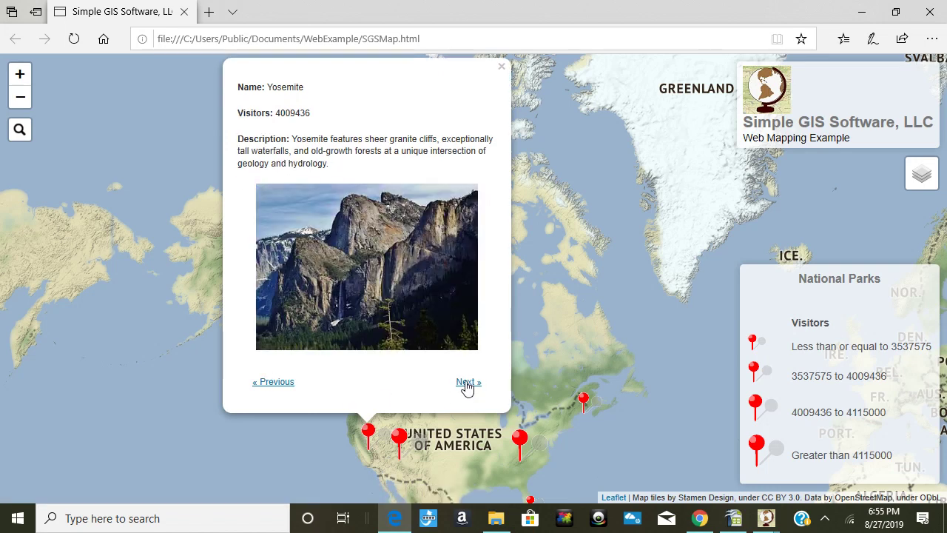
{"action": "left_click", "coordinate": [365, 292]}
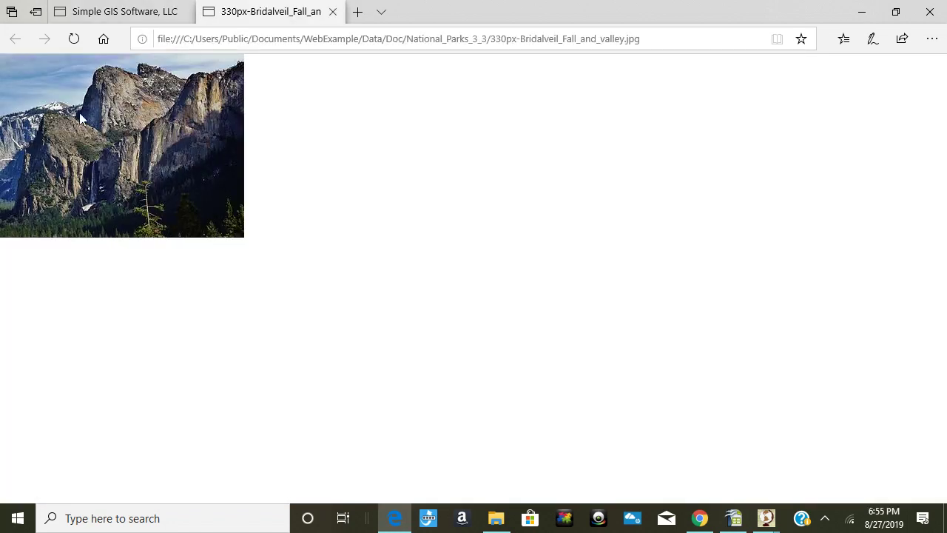
{"action": "left_click", "coordinate": [334, 12]}
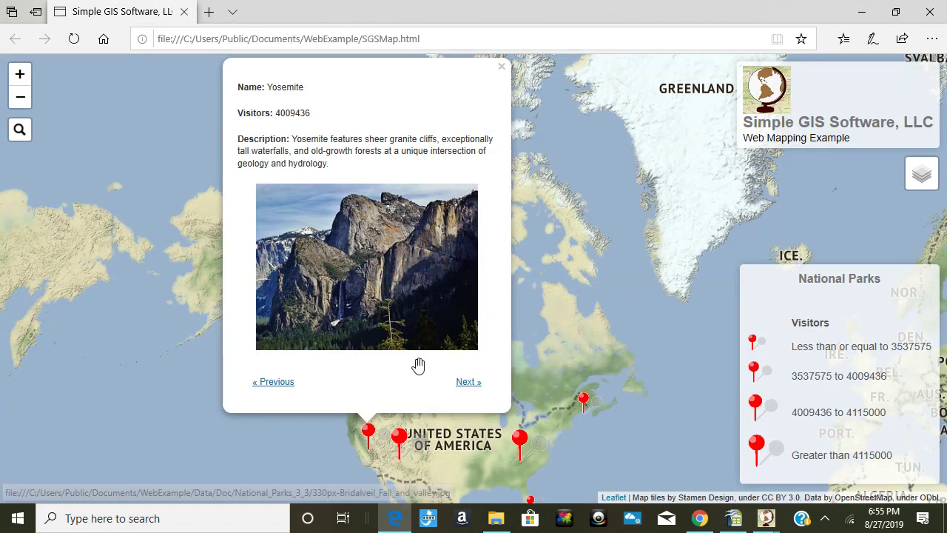
{"action": "left_click", "coordinate": [501, 67]}
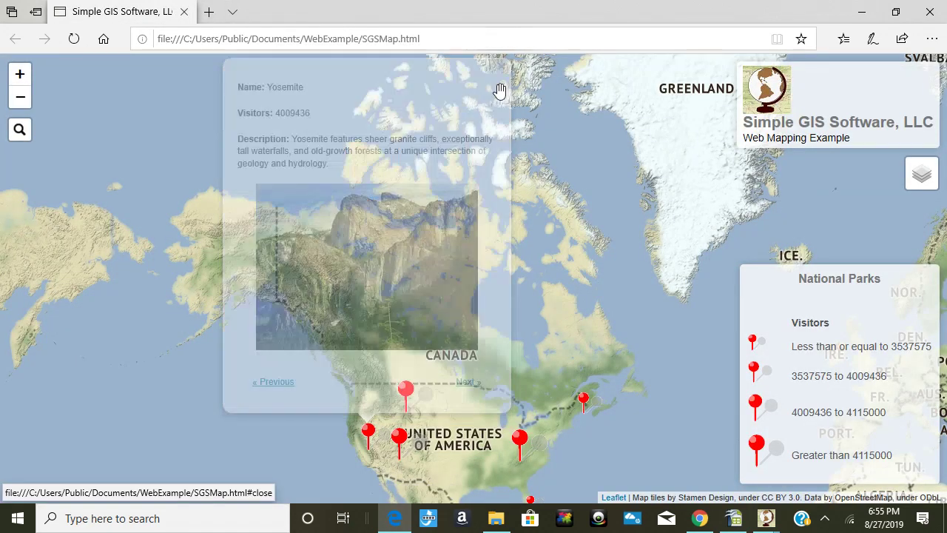
Search the web map for Acadia by name, browse the photos in its popup, and close the popup.
{"action": "left_click", "coordinate": [19, 129]}
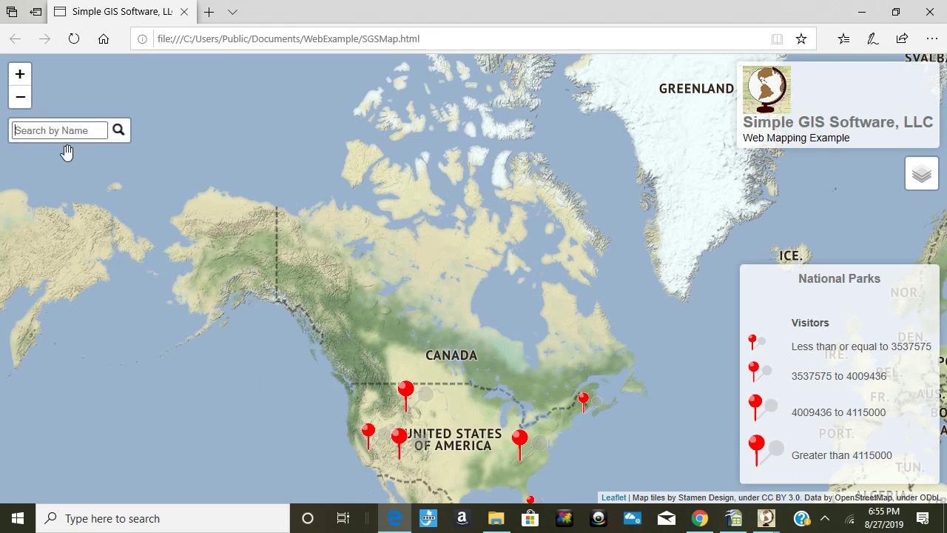
{"action": "type", "text": "Acadia"}
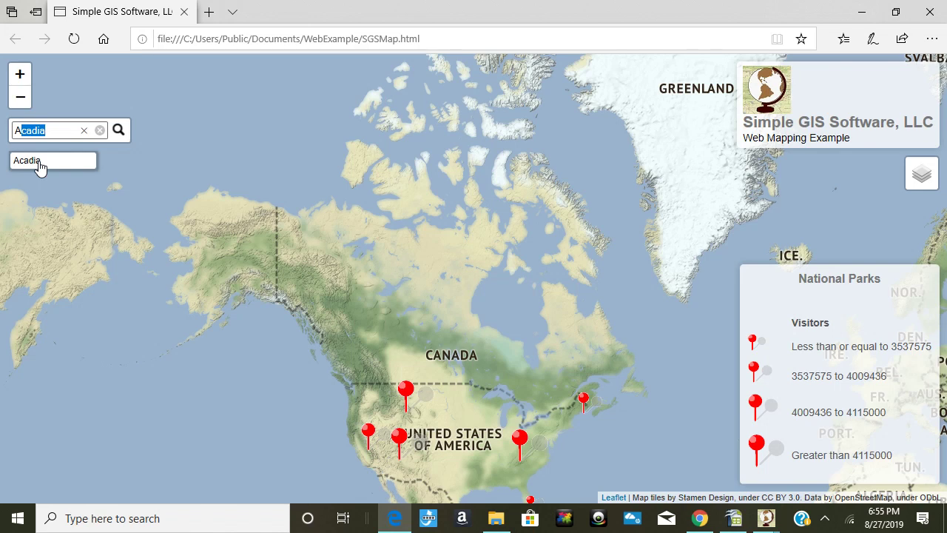
{"action": "left_click", "coordinate": [38, 162]}
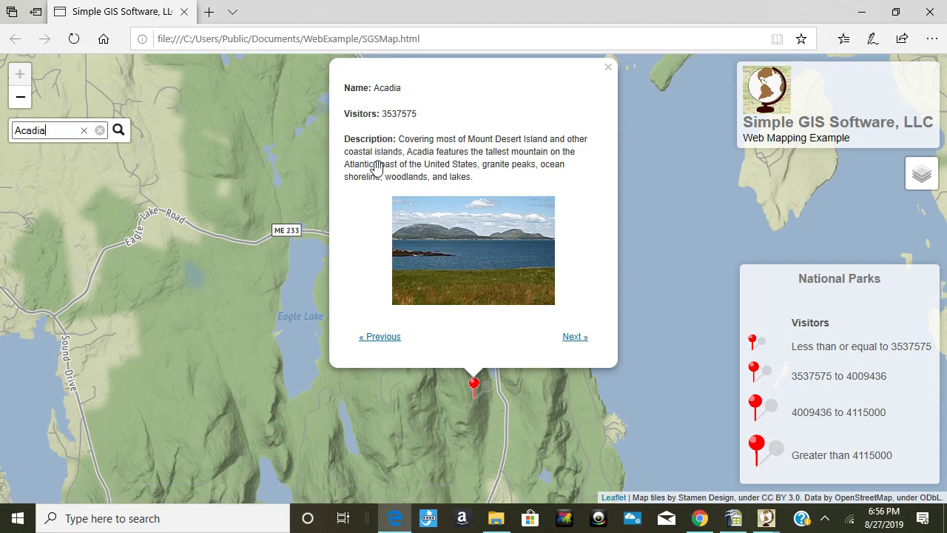
{"action": "left_click", "coordinate": [576, 339]}
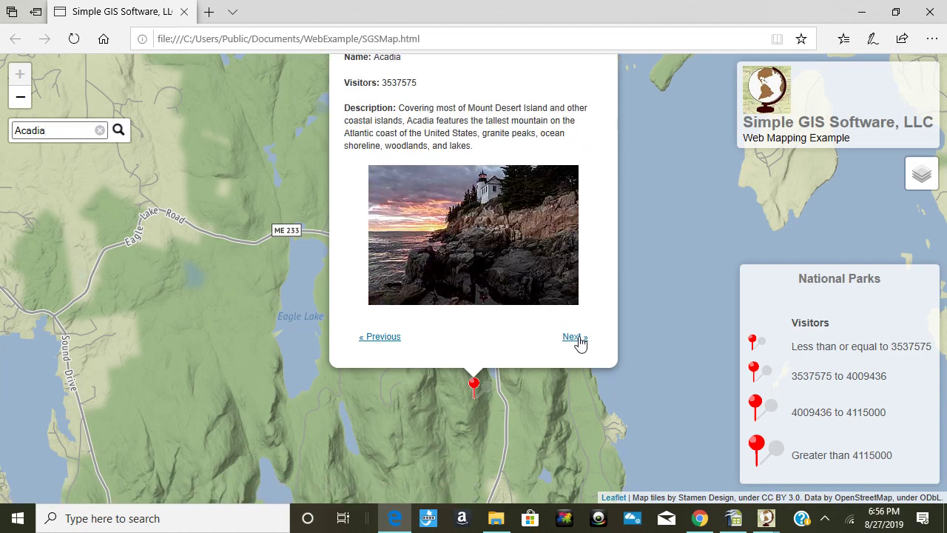
{"action": "left_click", "coordinate": [577, 338]}
{"action": "left_click", "coordinate": [580, 341]}
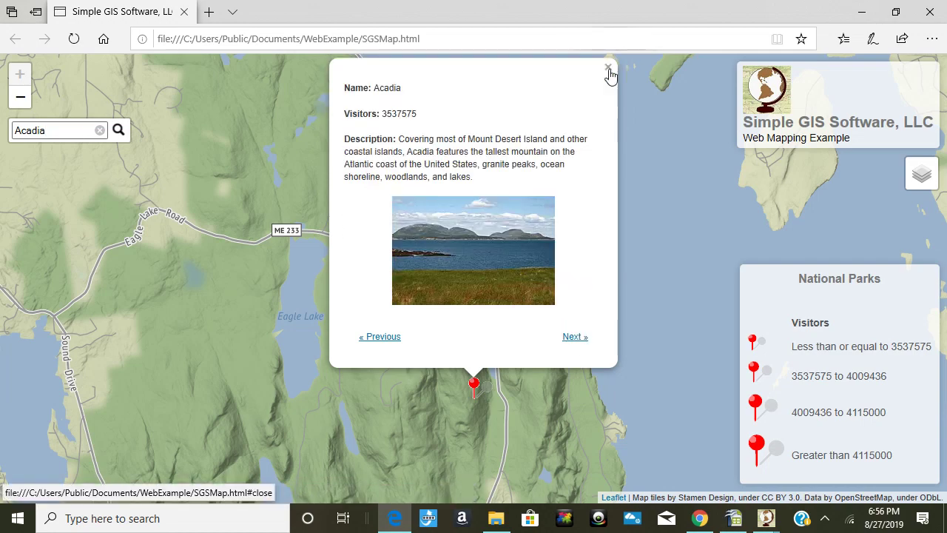
{"action": "left_click", "coordinate": [608, 68]}
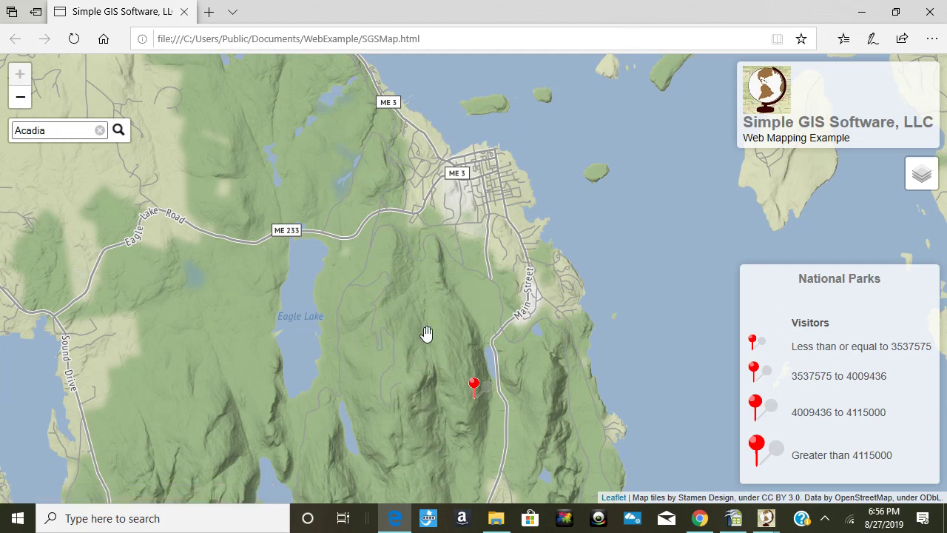
{"action": "scroll", "coordinate": [426, 334], "scroll_direction": "down", "scroll_amount": 5}
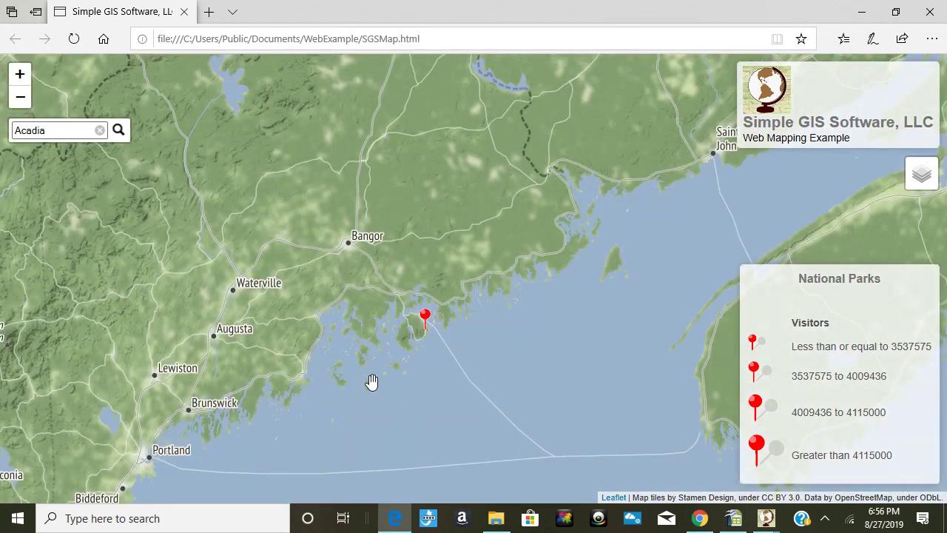
{"action": "scroll", "coordinate": [371, 381], "scroll_direction": "down", "scroll_amount": 3}
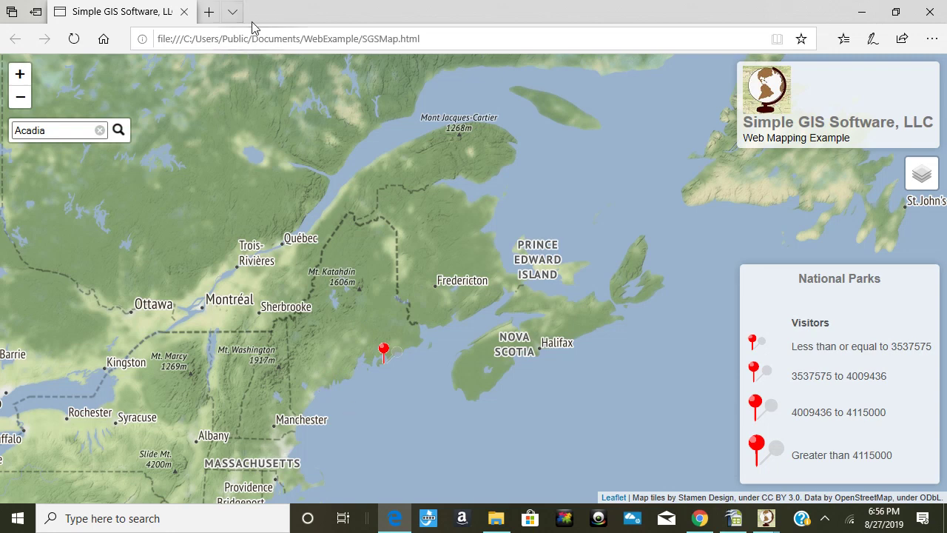
Switch to File Explorer and open the WebExample folder in Public Documents.
{"action": "left_click", "coordinate": [495, 518]}
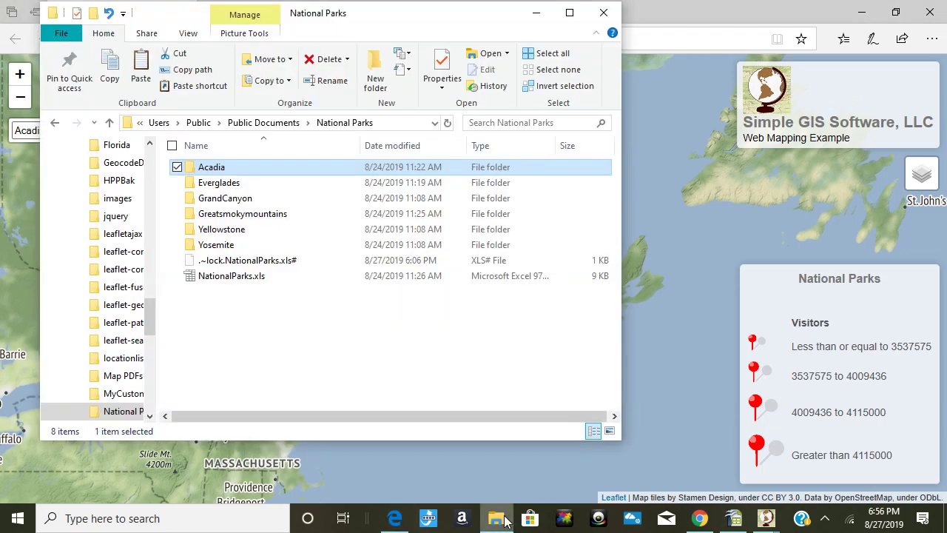
{"action": "left_click", "coordinate": [286, 122]}
{"action": "scroll", "coordinate": [241, 347], "scroll_direction": "down", "scroll_amount": 5}
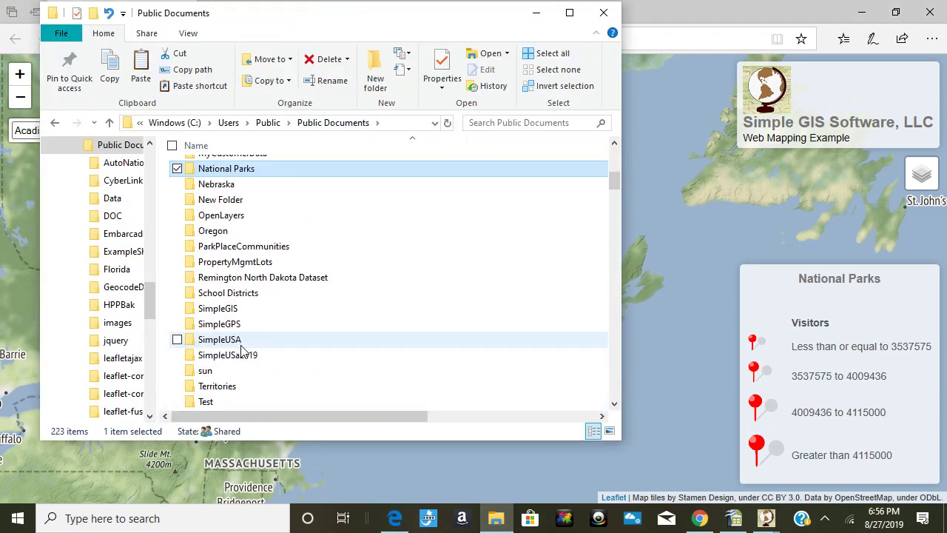
{"action": "scroll", "coordinate": [222, 311], "scroll_direction": "down", "scroll_amount": 4}
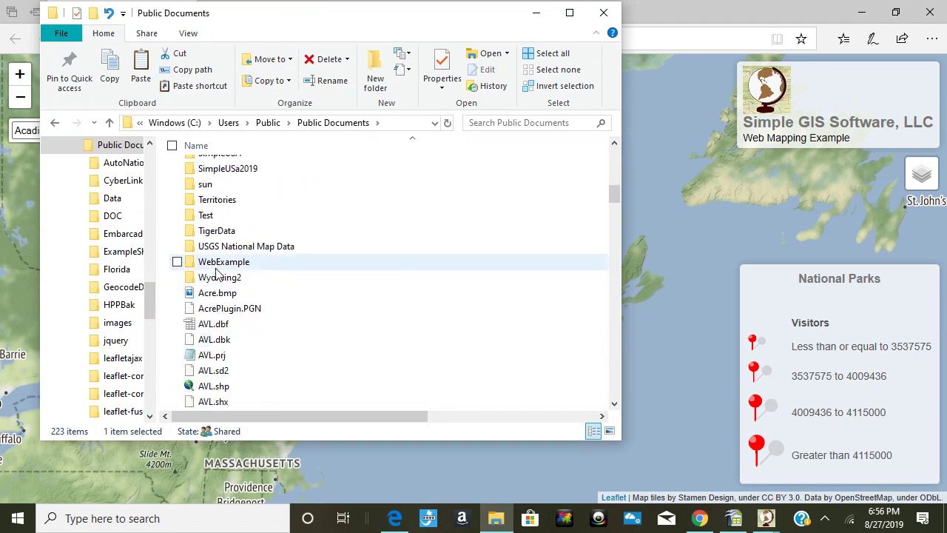
{"action": "double_click", "coordinate": [216, 266]}
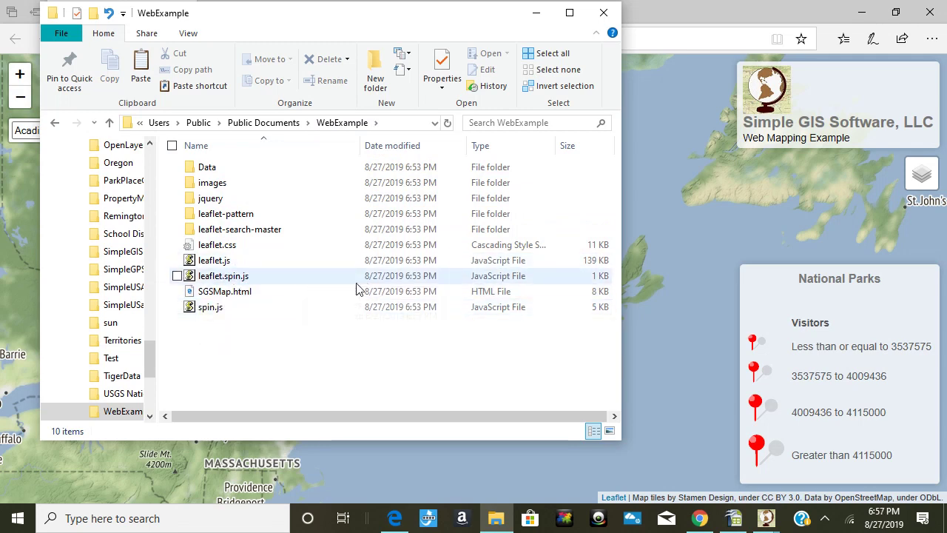
Inspect the published Data folder, its Doc subfolder and the photos in National_Parks_1_3, and return to the WebExample folder.
{"action": "double_click", "coordinate": [208, 170]}
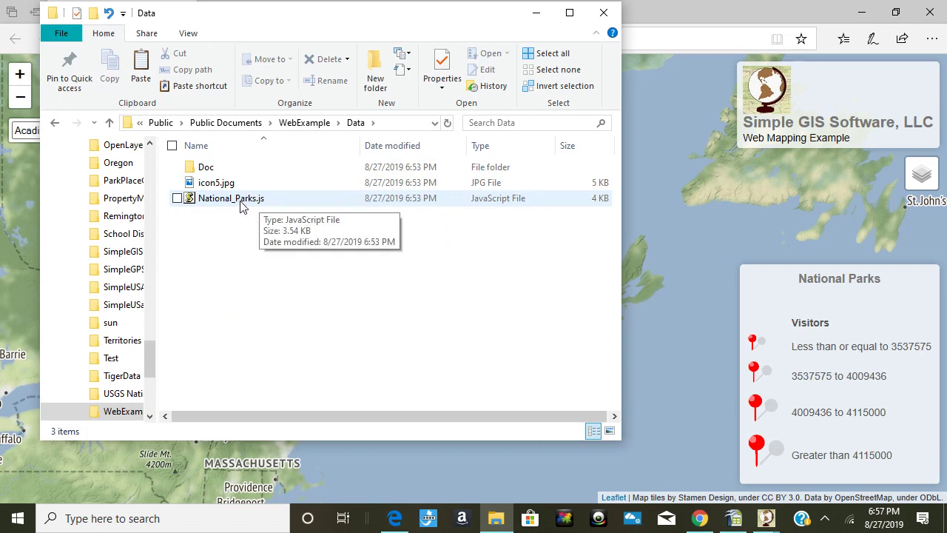
{"action": "left_click", "coordinate": [211, 171]}
{"action": "double_click", "coordinate": [211, 171]}
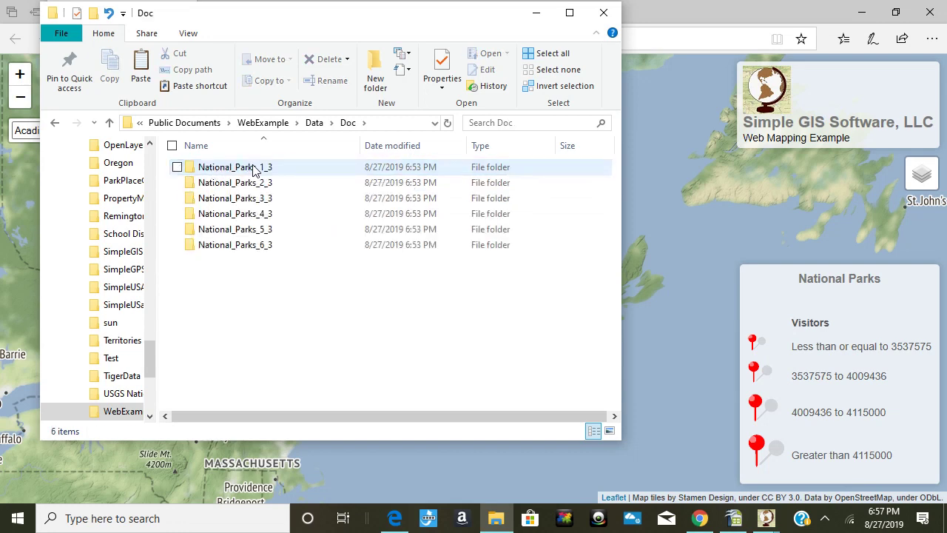
{"action": "left_click", "coordinate": [245, 170]}
{"action": "double_click", "coordinate": [244, 169]}
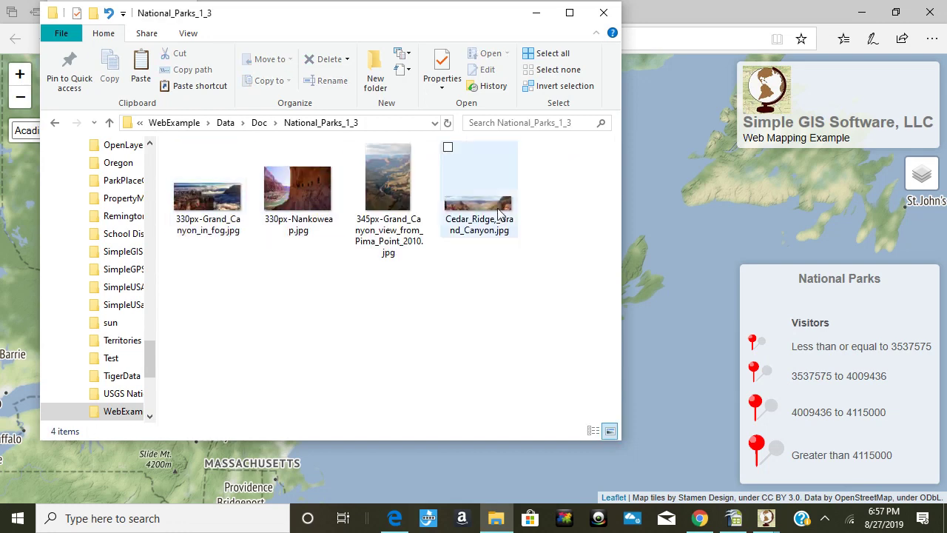
{"action": "left_click", "coordinate": [258, 123]}
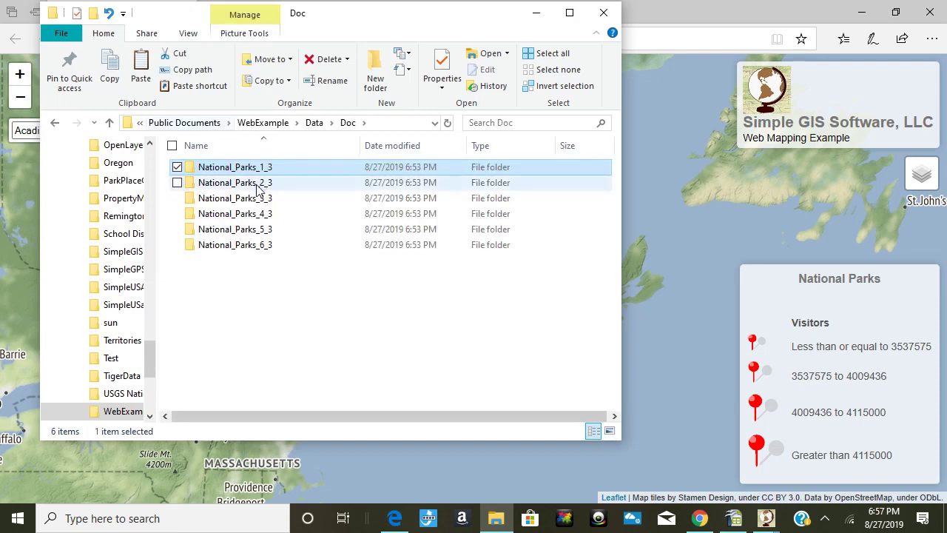
{"action": "left_click", "coordinate": [264, 124]}
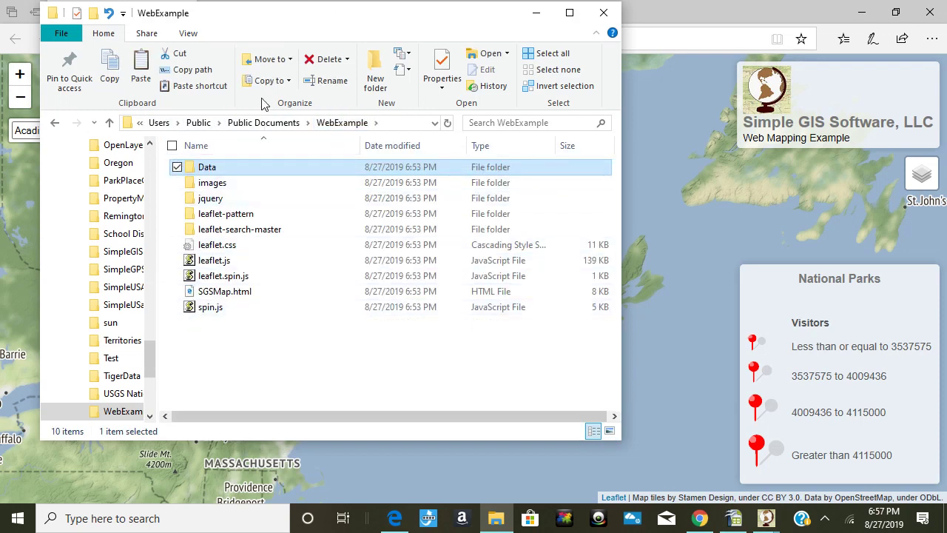
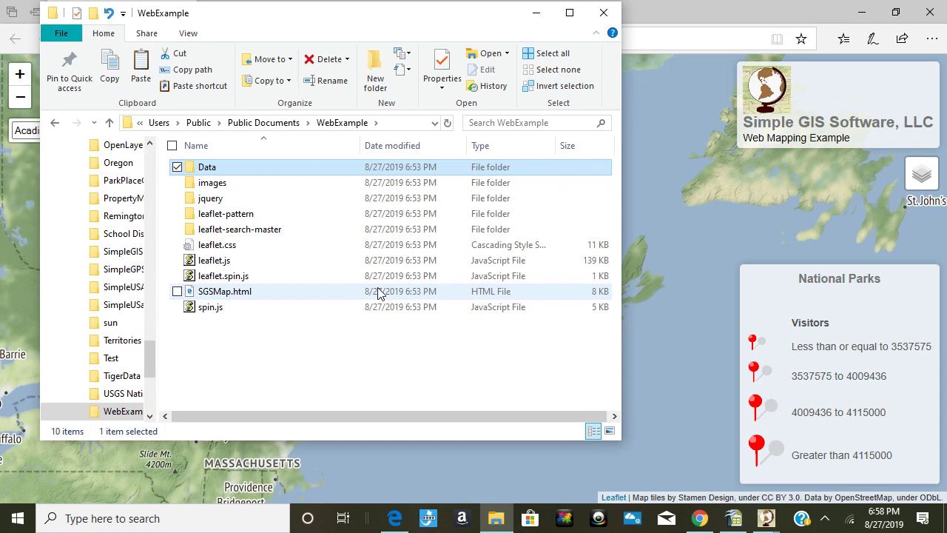
Bring the local SGSMap.html web map forward in Edge and close that browser window.
{"action": "mouse_move", "coordinate": [396, 523]}
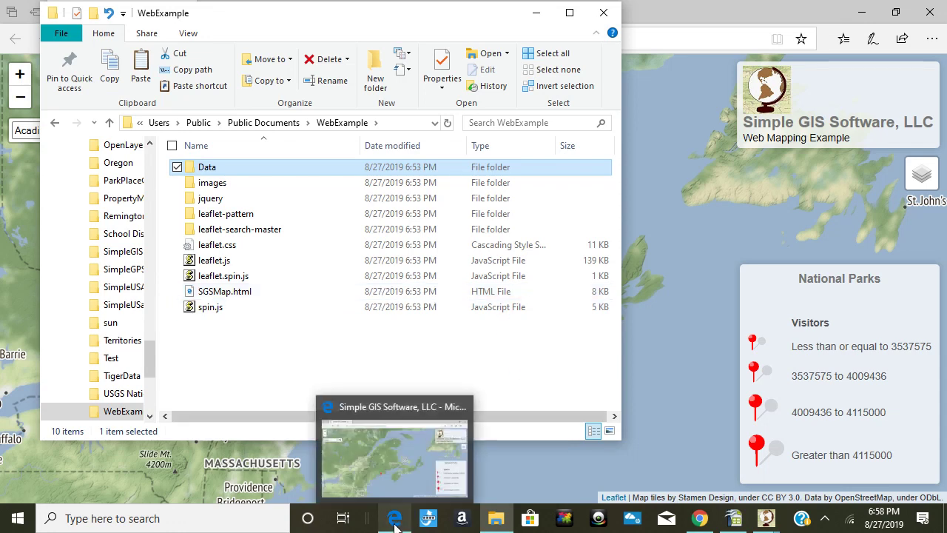
{"action": "left_click", "coordinate": [394, 455]}
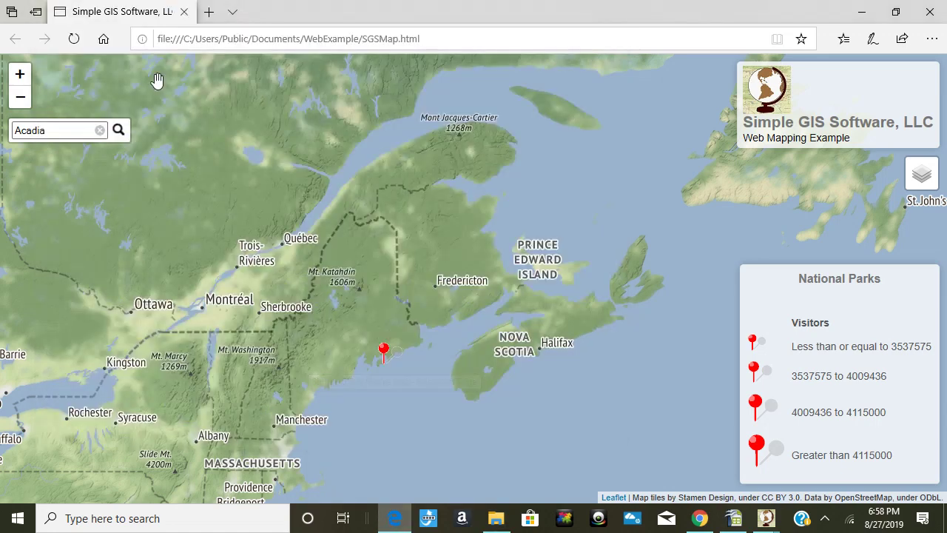
{"action": "left_click", "coordinate": [932, 13]}
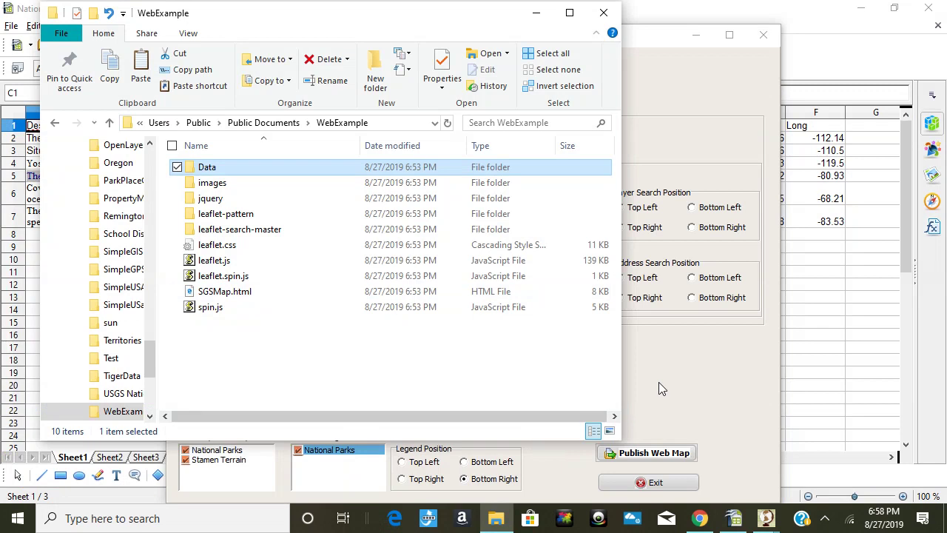
Switch to pCloud in Chrome and open the account's Public Folder.
{"action": "left_click", "coordinate": [699, 518]}
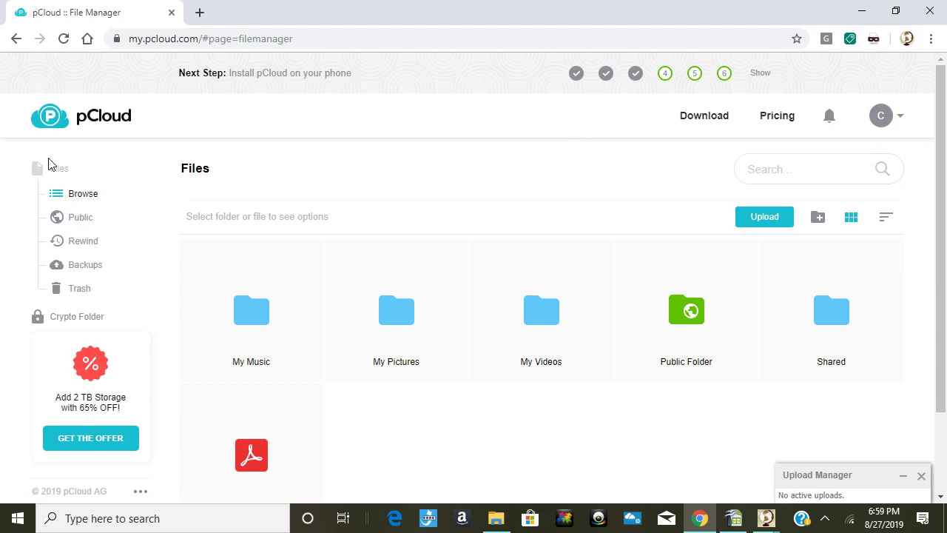
{"action": "left_click", "coordinate": [81, 222]}
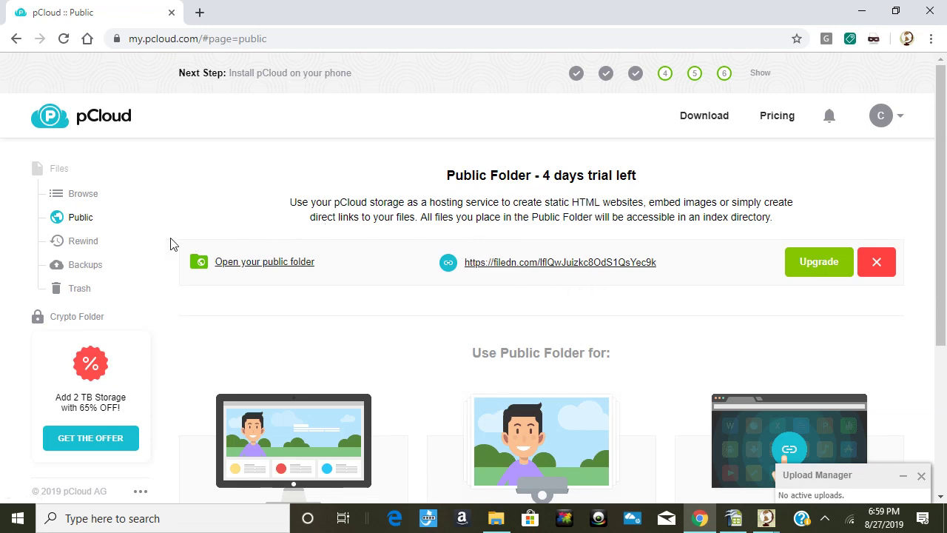
{"action": "left_click", "coordinate": [260, 264]}
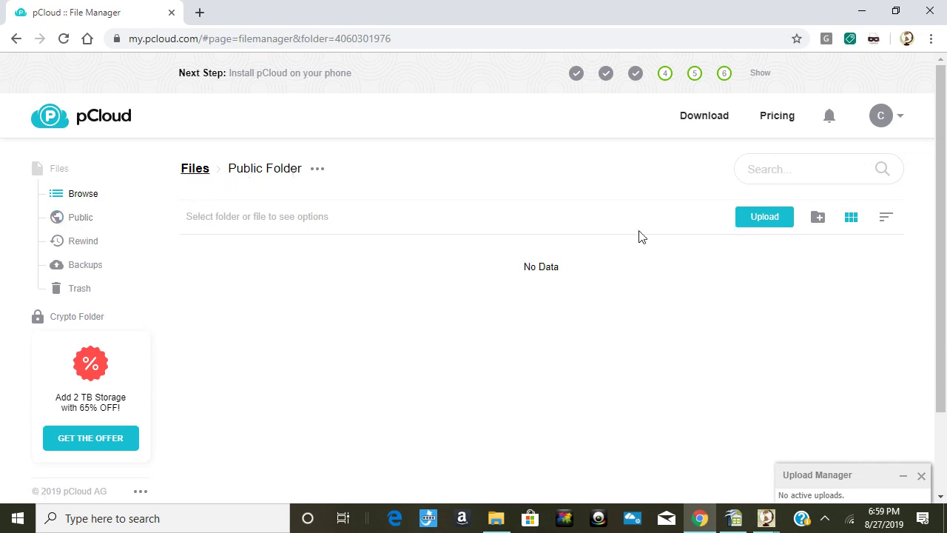
Upload the whole WebExample folder from Public Documents to the pCloud Public Folder and approve the upload.
{"action": "left_click", "coordinate": [766, 218]}
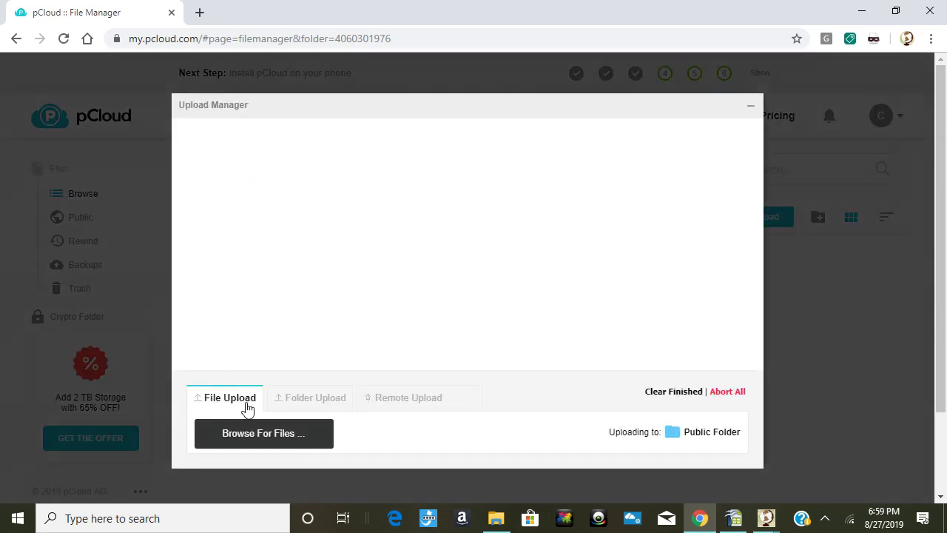
{"action": "left_click", "coordinate": [311, 404]}
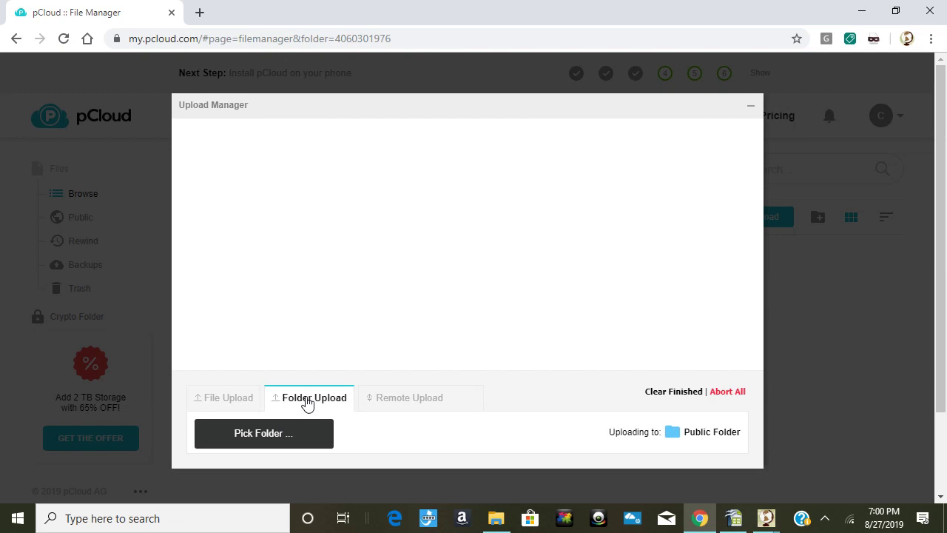
{"action": "left_click", "coordinate": [265, 443]}
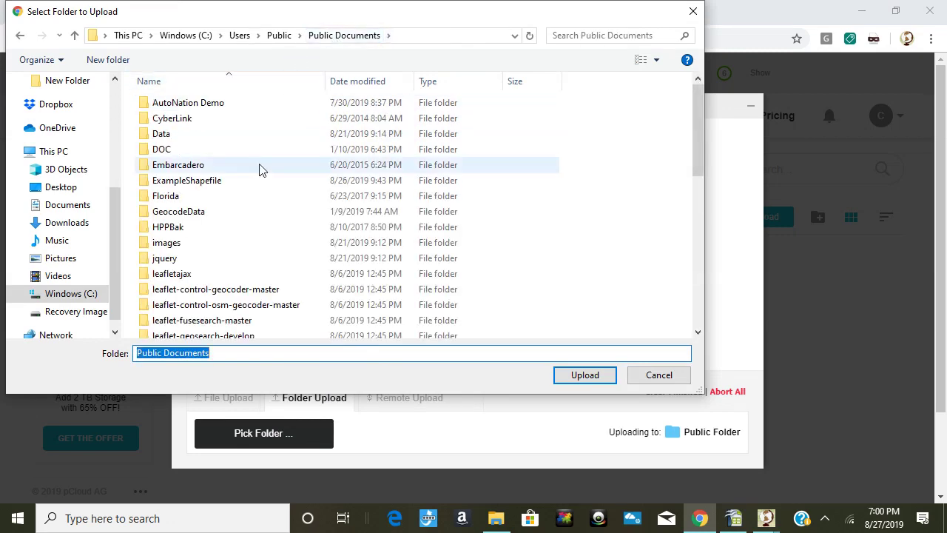
{"action": "scroll", "coordinate": [244, 259], "scroll_direction": "down", "scroll_amount": 8}
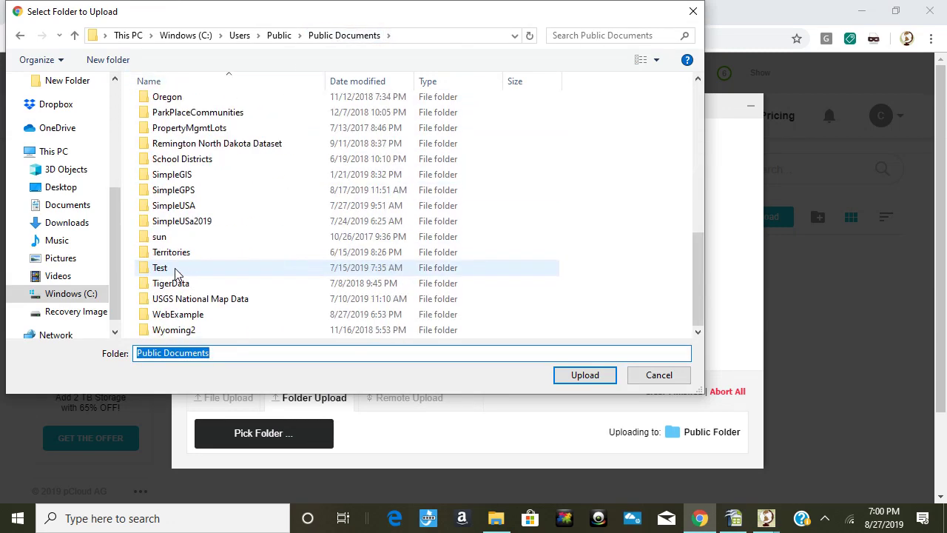
{"action": "left_click", "coordinate": [181, 314]}
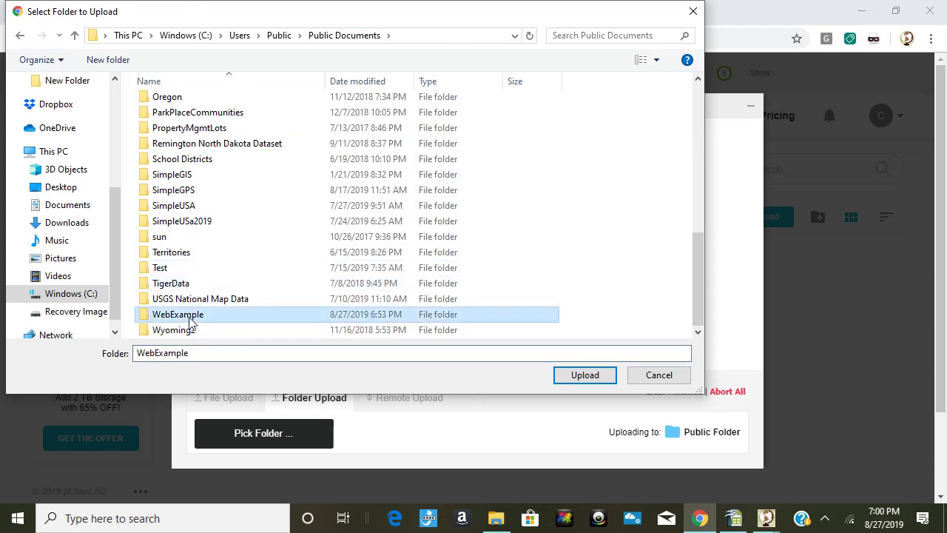
{"action": "left_click", "coordinate": [585, 375]}
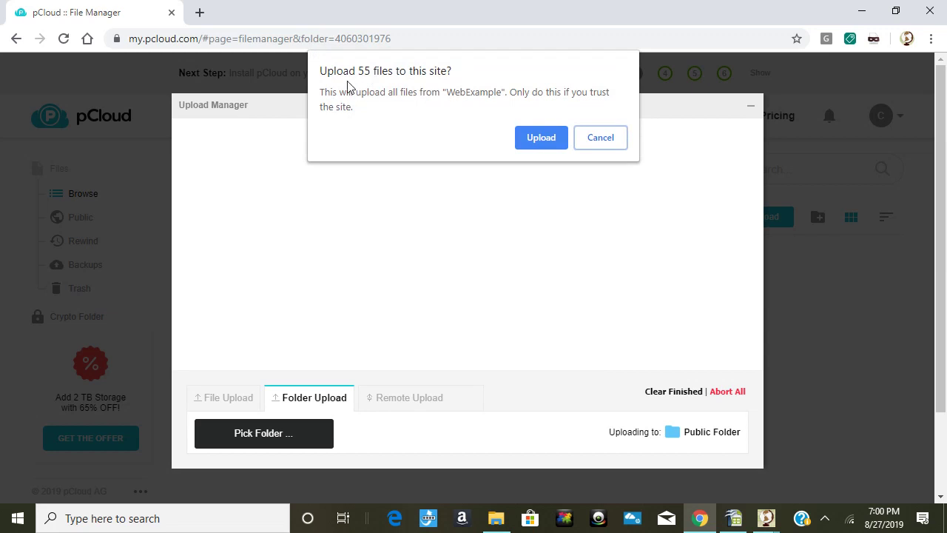
{"action": "left_click", "coordinate": [536, 142]}
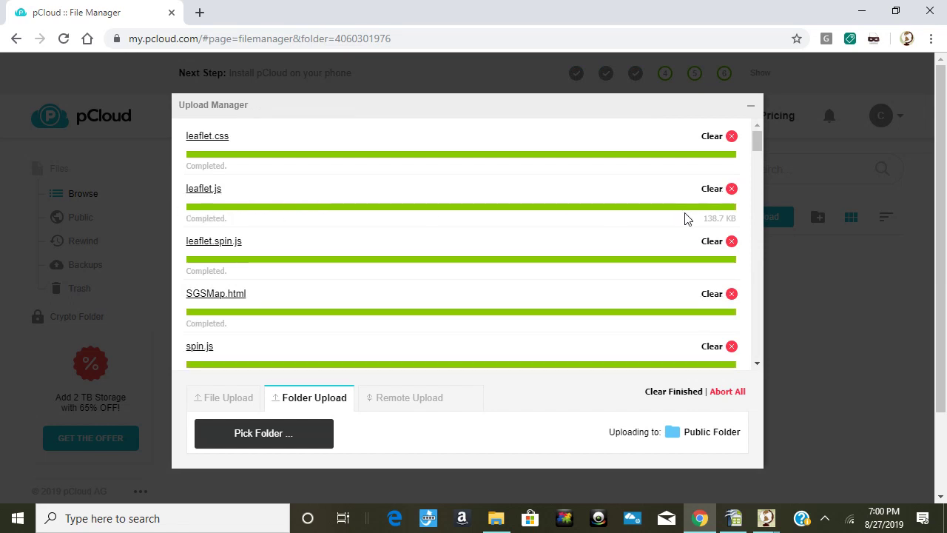
Review the upload progress of the WebExample files through the list and minimize the Upload Manager.
{"action": "scroll", "coordinate": [521, 278], "scroll_direction": "down", "scroll_amount": 1}
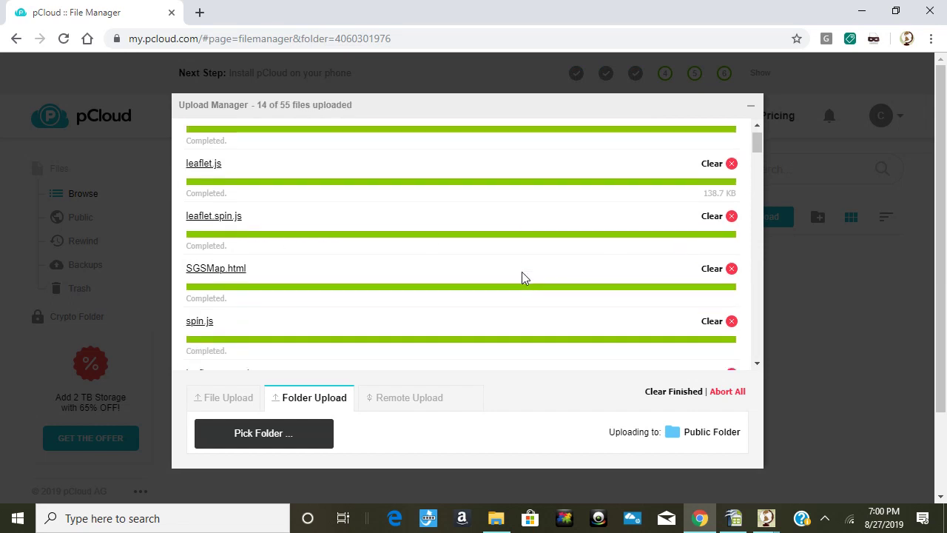
{"action": "scroll", "coordinate": [521, 278], "scroll_direction": "down", "scroll_amount": 15}
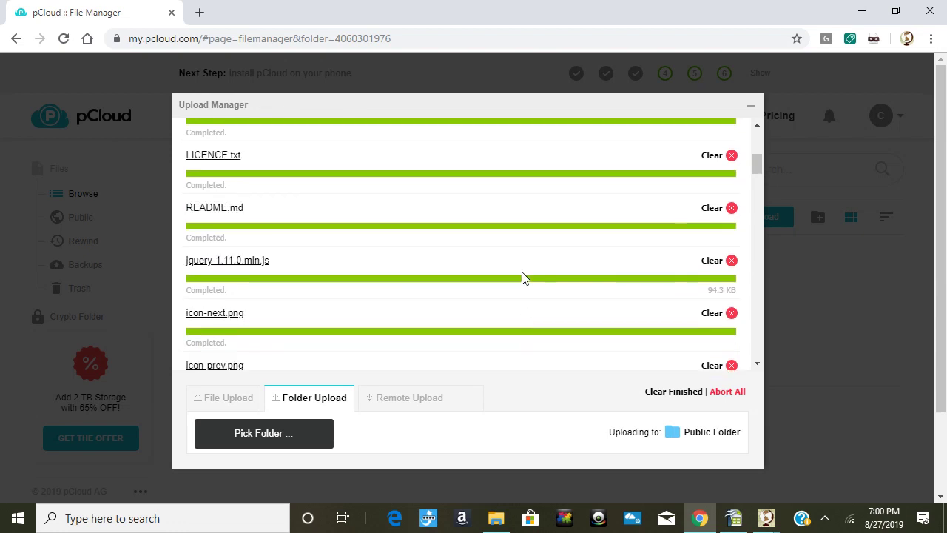
{"action": "scroll", "coordinate": [522, 277], "scroll_direction": "down", "scroll_amount": 15}
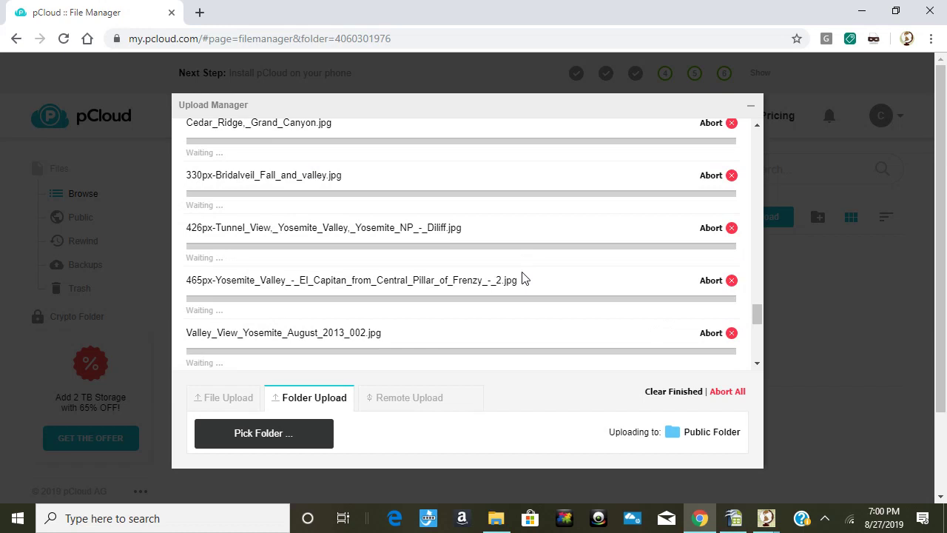
{"action": "scroll", "coordinate": [521, 277], "scroll_direction": "up", "scroll_amount": 1}
{"action": "scroll", "coordinate": [521, 278], "scroll_direction": "up", "scroll_amount": 1}
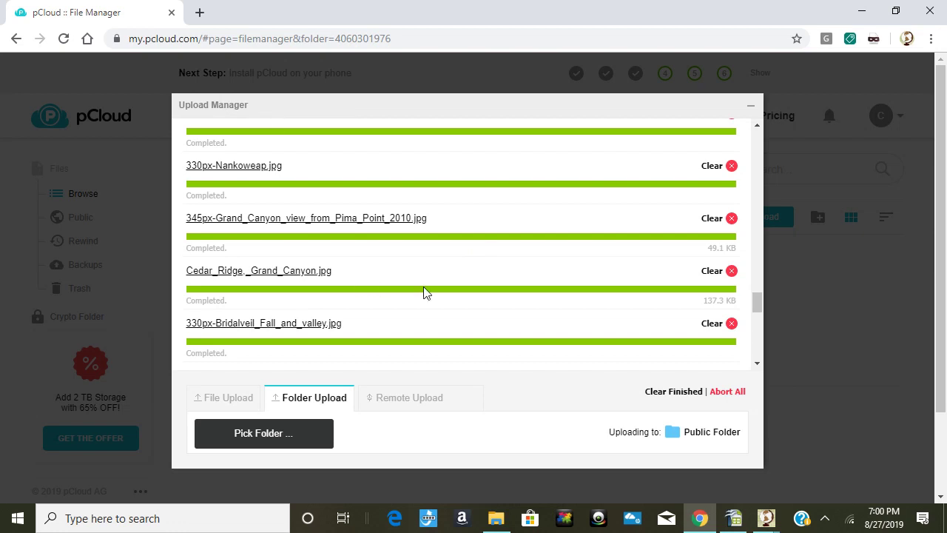
{"action": "scroll", "coordinate": [424, 292], "scroll_direction": "down", "scroll_amount": 4}
{"action": "scroll", "coordinate": [424, 291], "scroll_direction": "down", "scroll_amount": 5}
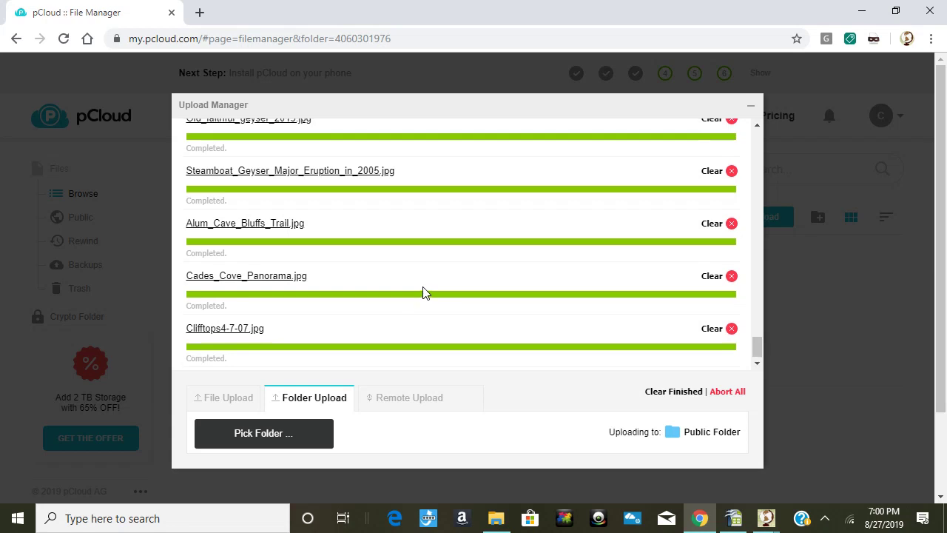
{"action": "scroll", "coordinate": [425, 291], "scroll_direction": "up", "scroll_amount": 10}
{"action": "scroll", "coordinate": [424, 293], "scroll_direction": "up", "scroll_amount": 3}
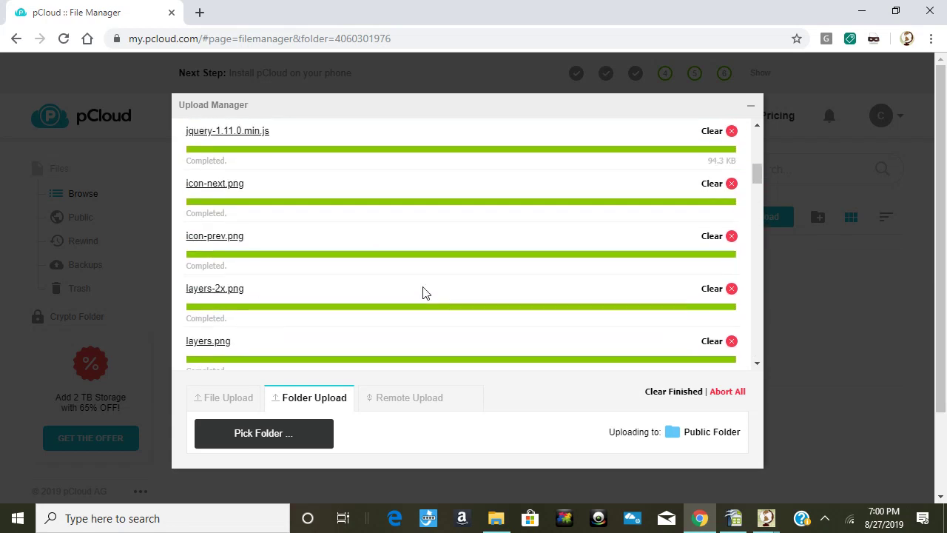
{"action": "left_click", "coordinate": [749, 108]}
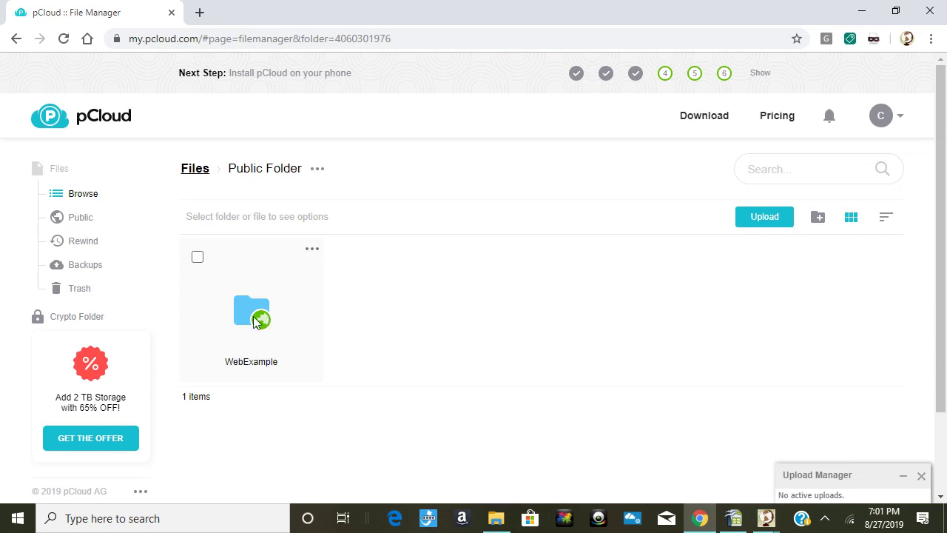
Get the share link of the uploaded WebExample folder, select the full direct link, and close the link window.
{"action": "left_click", "coordinate": [314, 251]}
{"action": "left_click", "coordinate": [312, 251]}
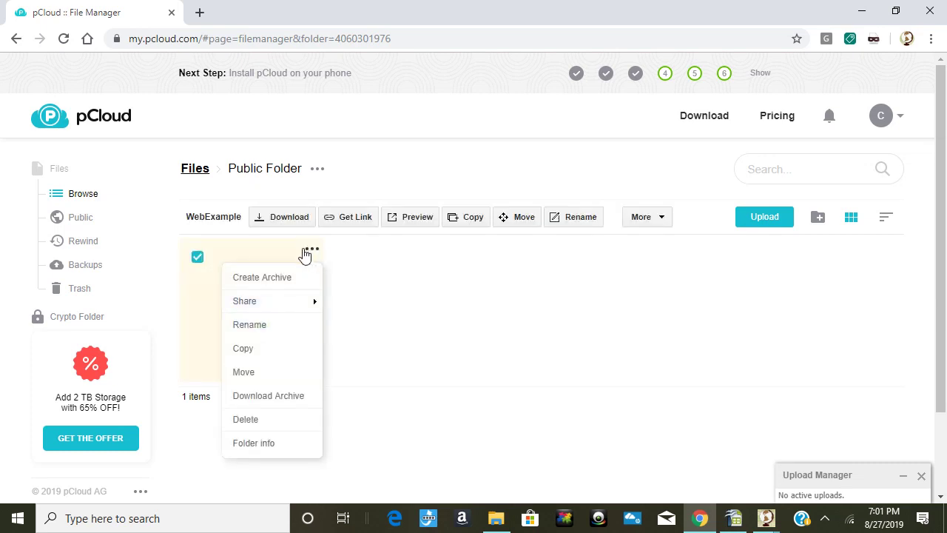
{"action": "mouse_move", "coordinate": [290, 303]}
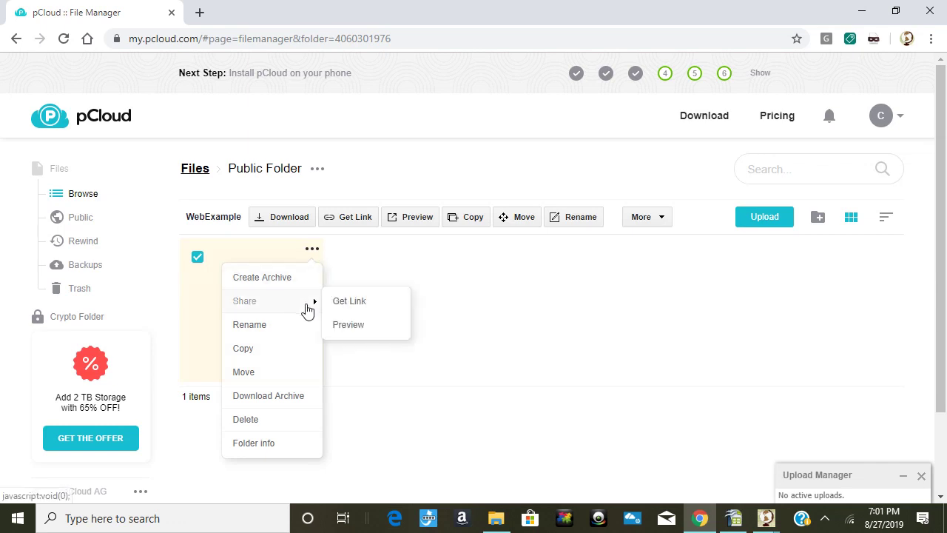
{"action": "left_click", "coordinate": [361, 306]}
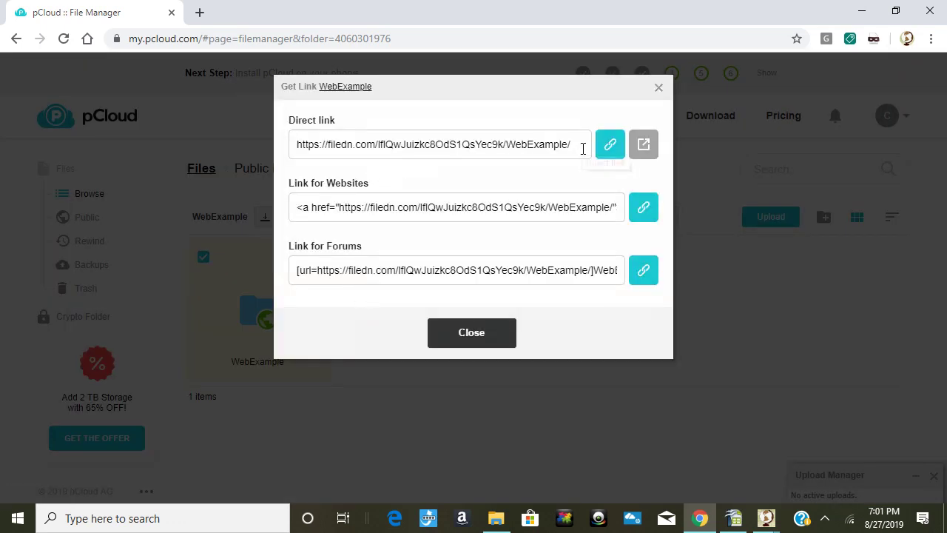
{"action": "left_click_drag", "start_coordinate": [296, 144], "coordinate": [587, 148]}
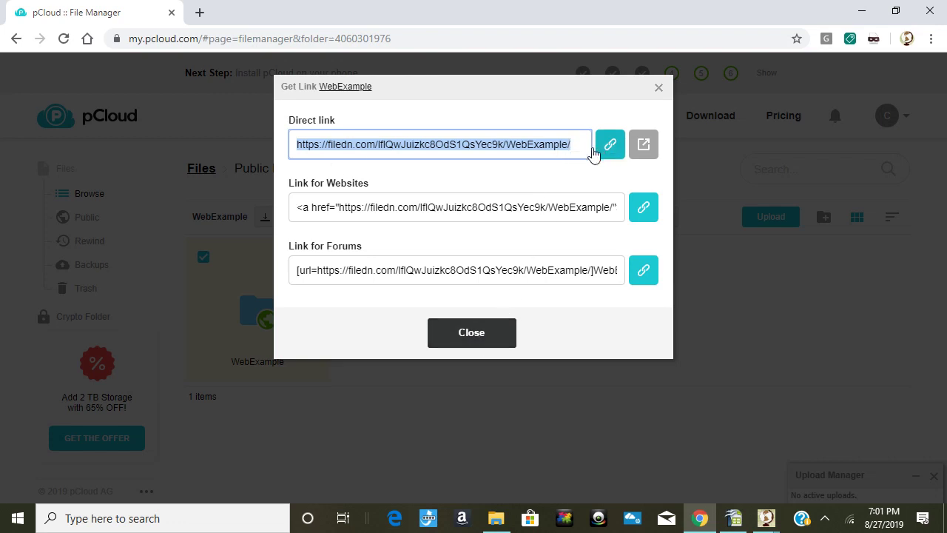
{"action": "left_click", "coordinate": [473, 336]}
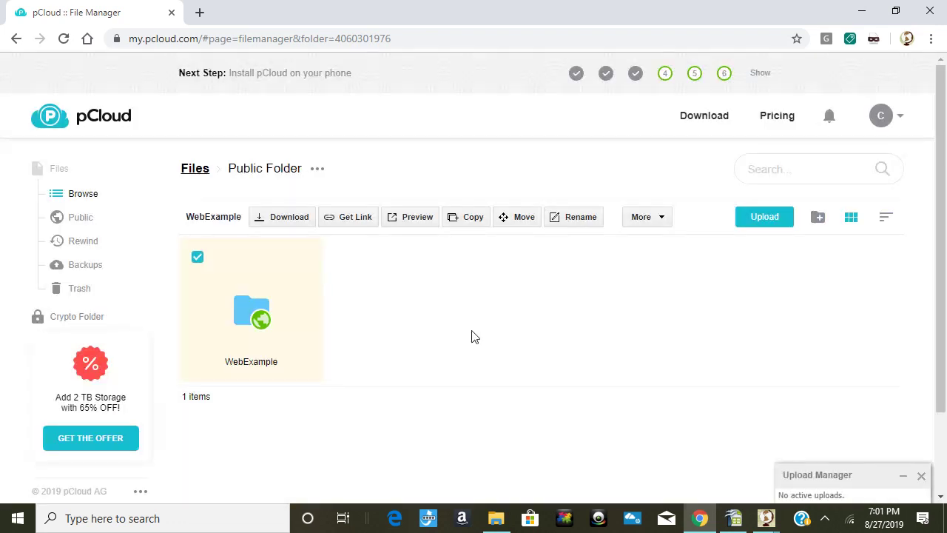
Open the uploaded WebExample folder to check its contents for SGSMap.html, and open a new browser tab.
{"action": "double_click", "coordinate": [249, 321]}
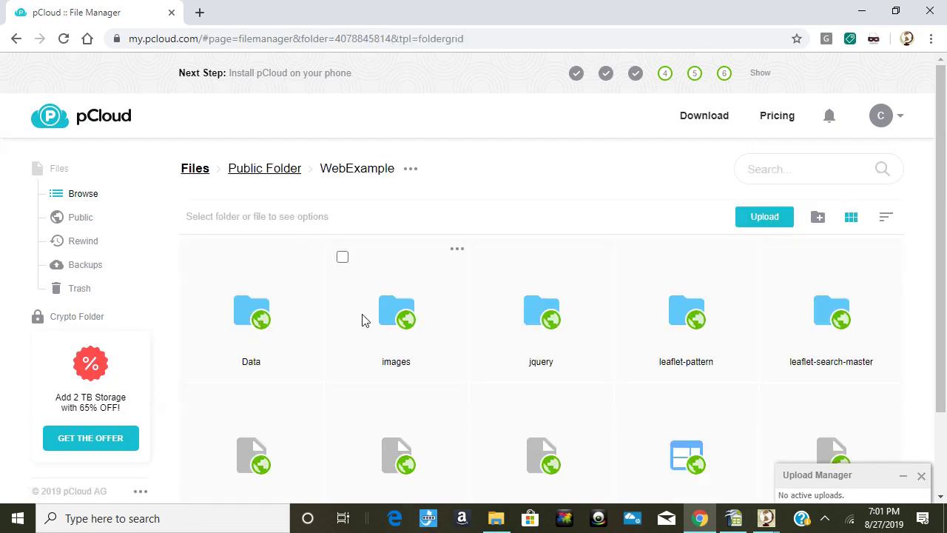
{"action": "scroll", "coordinate": [363, 319], "scroll_direction": "down", "scroll_amount": 2}
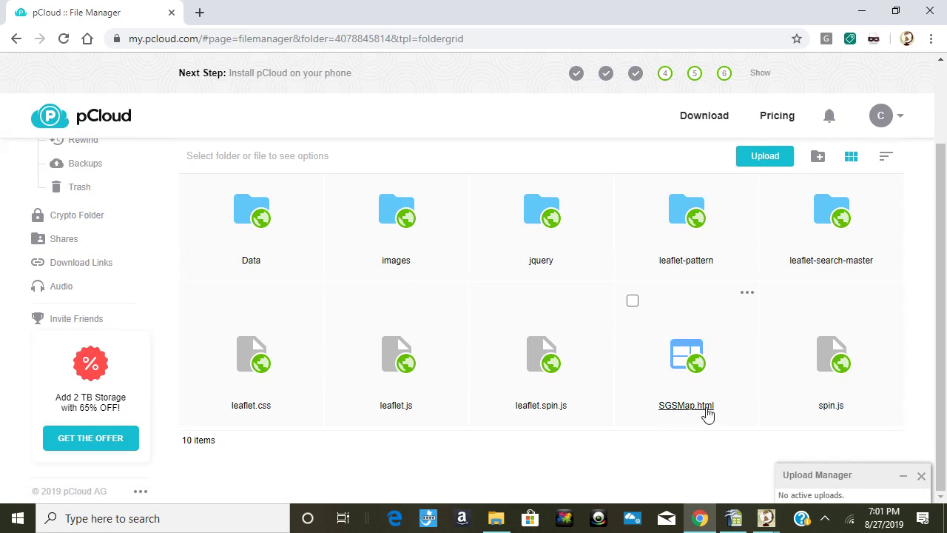
{"action": "left_click", "coordinate": [199, 12]}
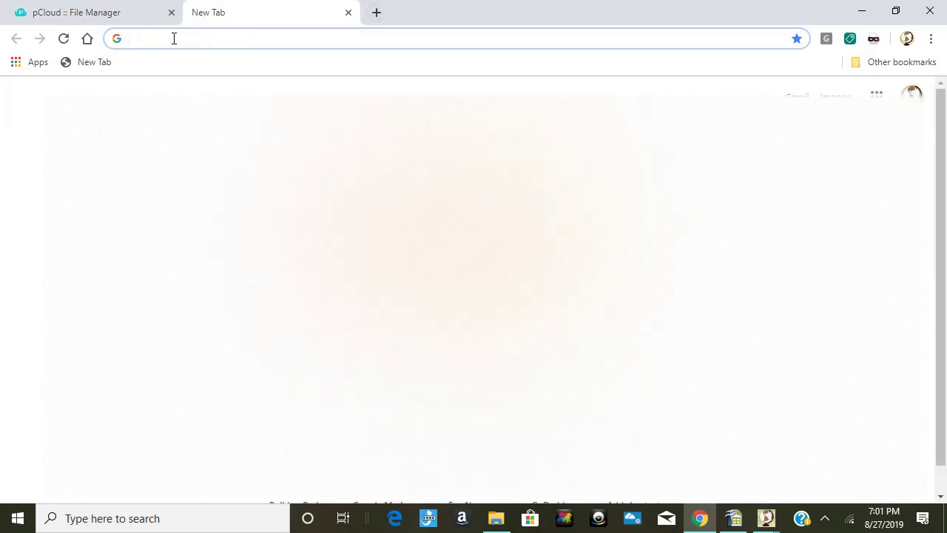
Return to the pCloud file manager's Public Folder and select the WebExample folder.
{"action": "left_click", "coordinate": [115, 19]}
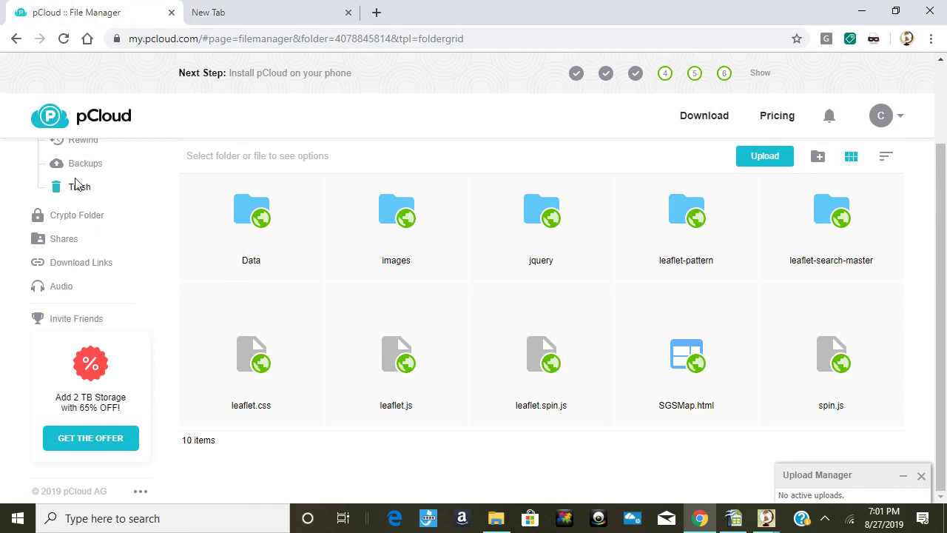
{"action": "scroll", "coordinate": [78, 185], "scroll_direction": "up", "scroll_amount": 2}
{"action": "left_click", "coordinate": [80, 217]}
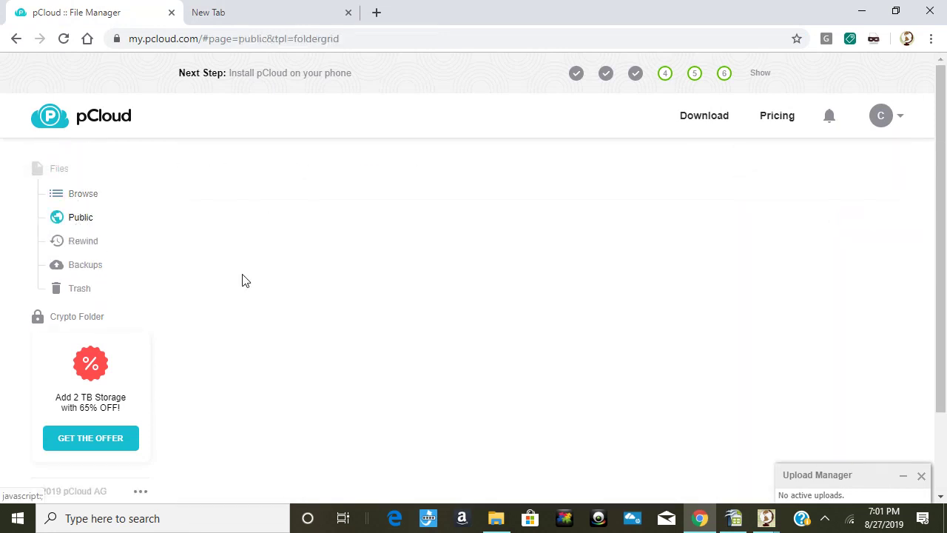
{"action": "left_click", "coordinate": [271, 271]}
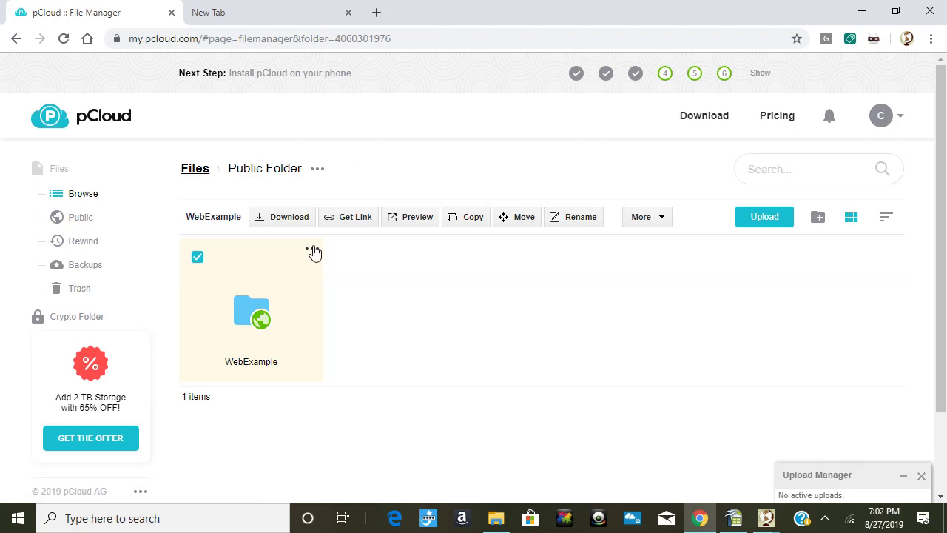
Get the share link of the WebExample folder, copy its full direct link, and close the link window.
{"action": "left_click", "coordinate": [312, 252]}
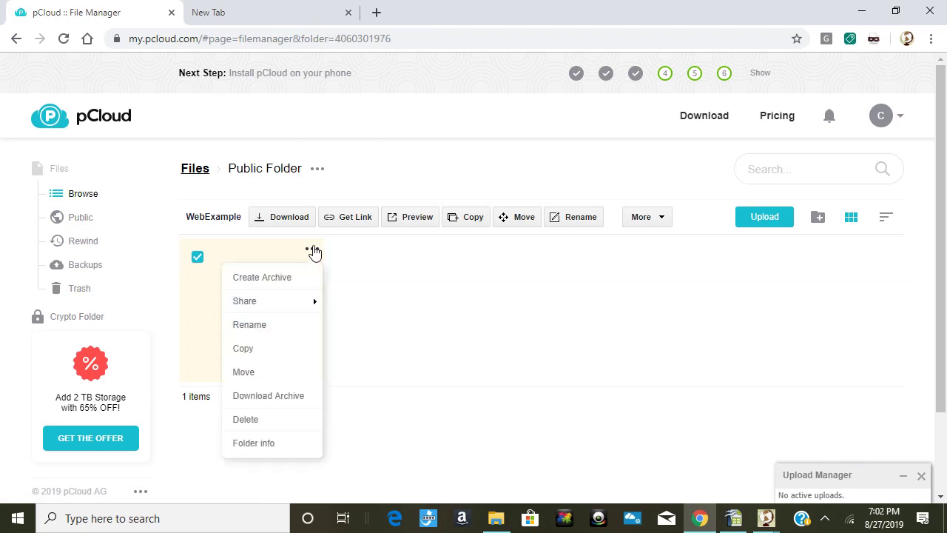
{"action": "mouse_move", "coordinate": [278, 308]}
{"action": "left_click", "coordinate": [349, 301]}
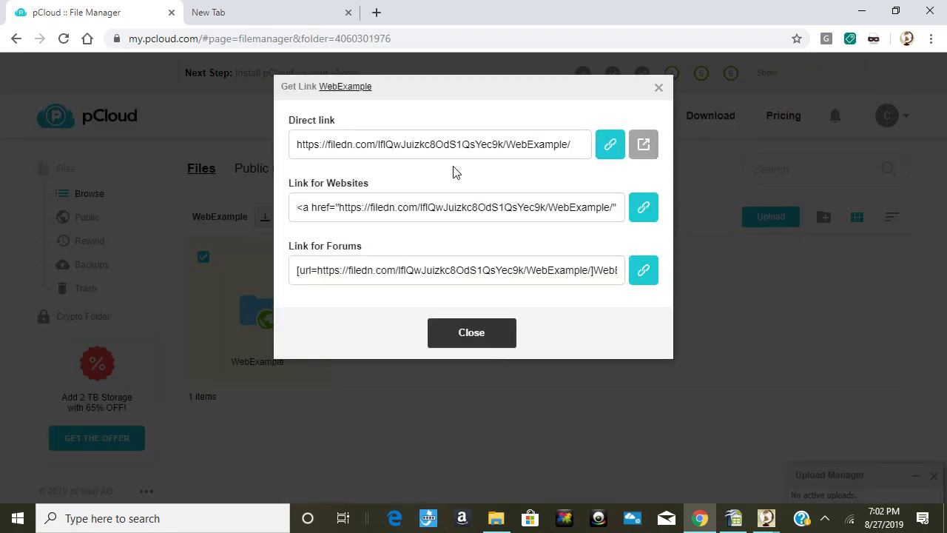
{"action": "left_click_drag", "start_coordinate": [577, 143], "coordinate": [290, 165]}
{"action": "key", "text": "ctrl+c"}
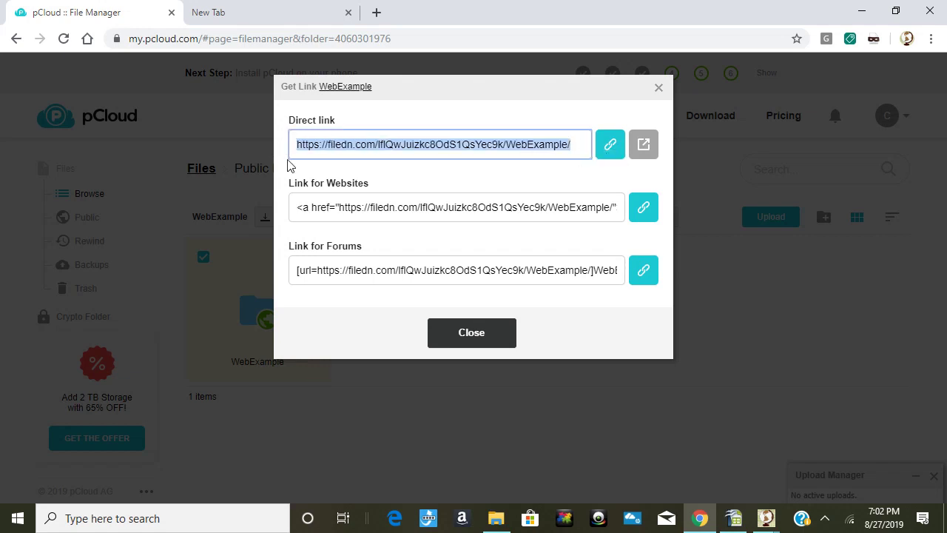
{"action": "left_click", "coordinate": [479, 335]}
Load the copied WebExample direct link in the empty browser tab with sgsmap.html appended to the address.
{"action": "left_click", "coordinate": [305, 23]}
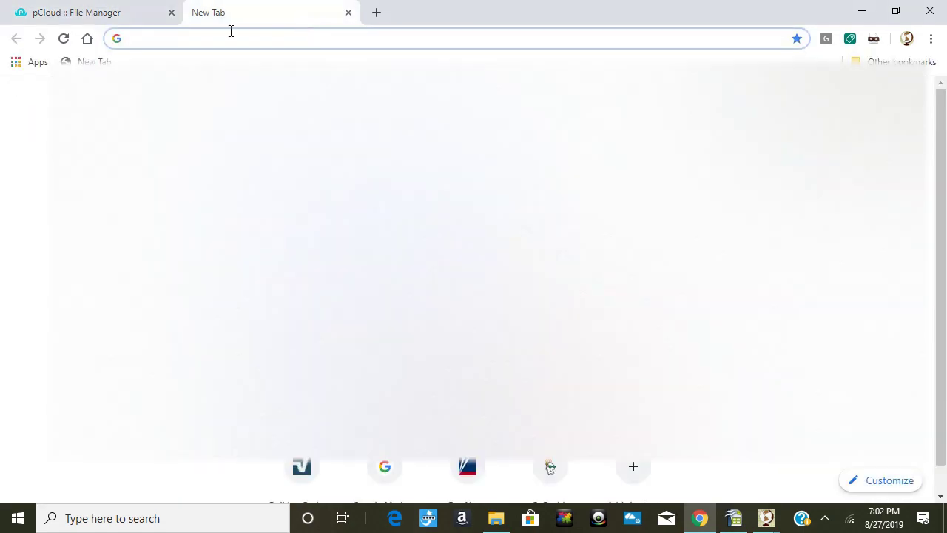
{"action": "key", "text": "ctrl+v"}
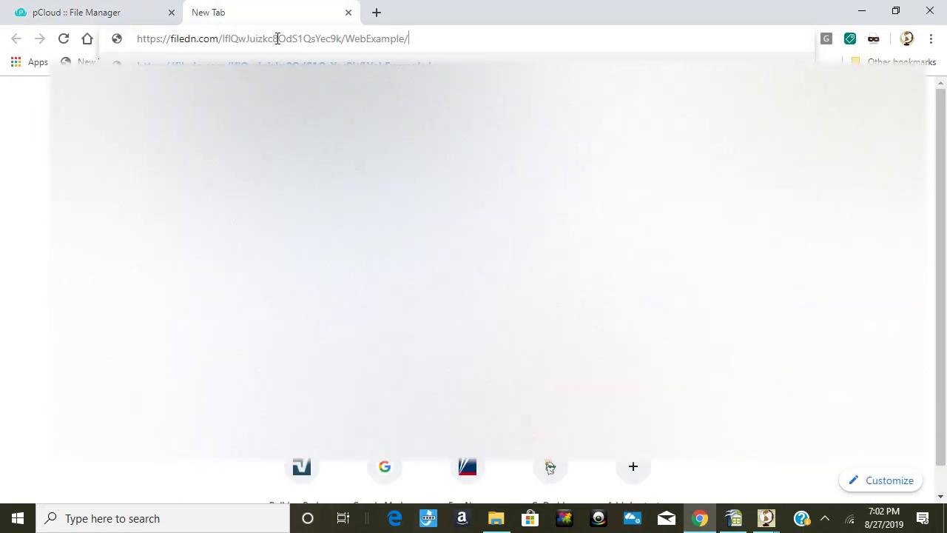
{"action": "key", "text": "Return"}
{"action": "type", "text": "sigmap"}
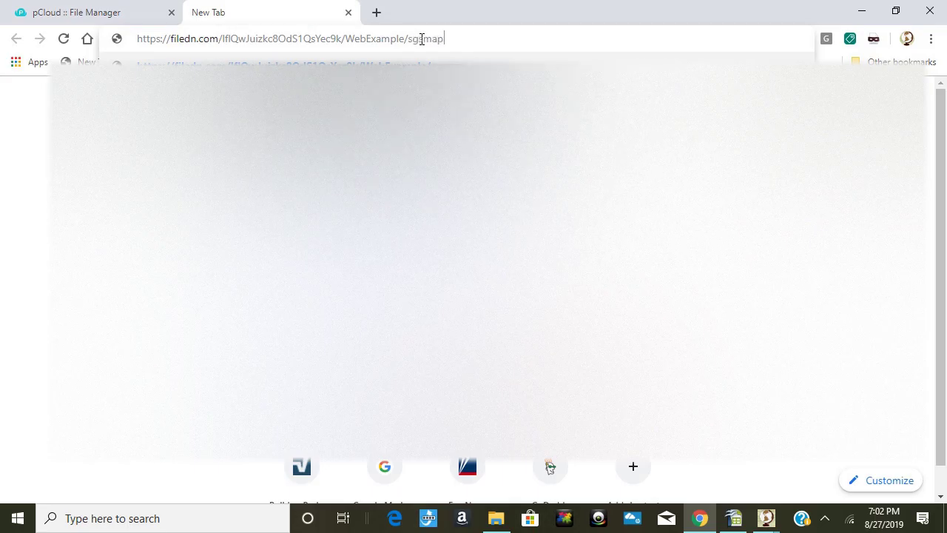
{"action": "type", "text": ".html"}
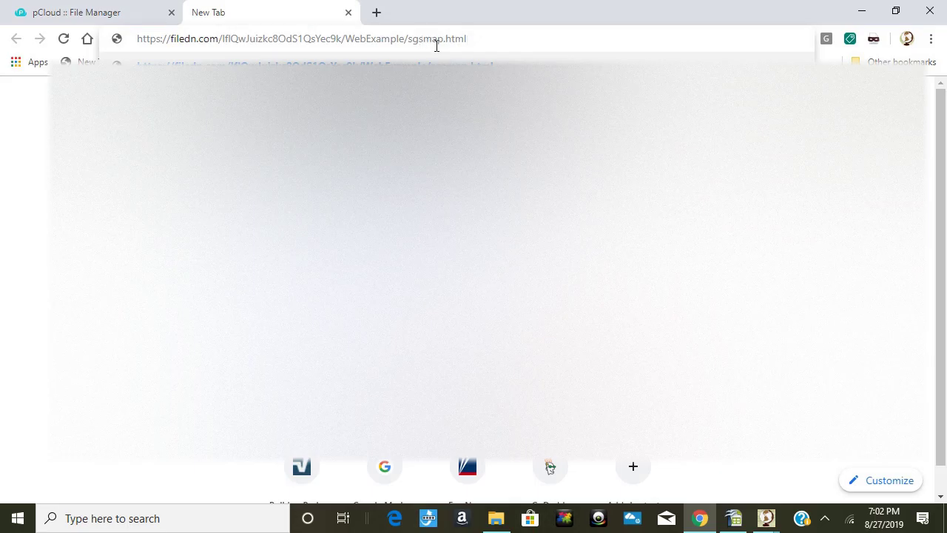
{"action": "left_click_drag", "start_coordinate": [480, 41], "coordinate": [136, 39]}
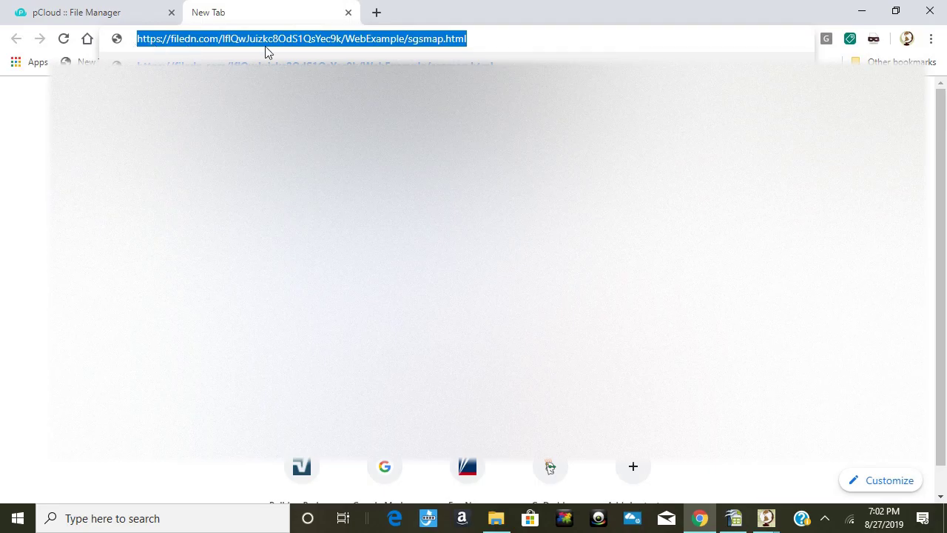
{"action": "left_click", "coordinate": [478, 39]}
{"action": "key", "text": "Return"}
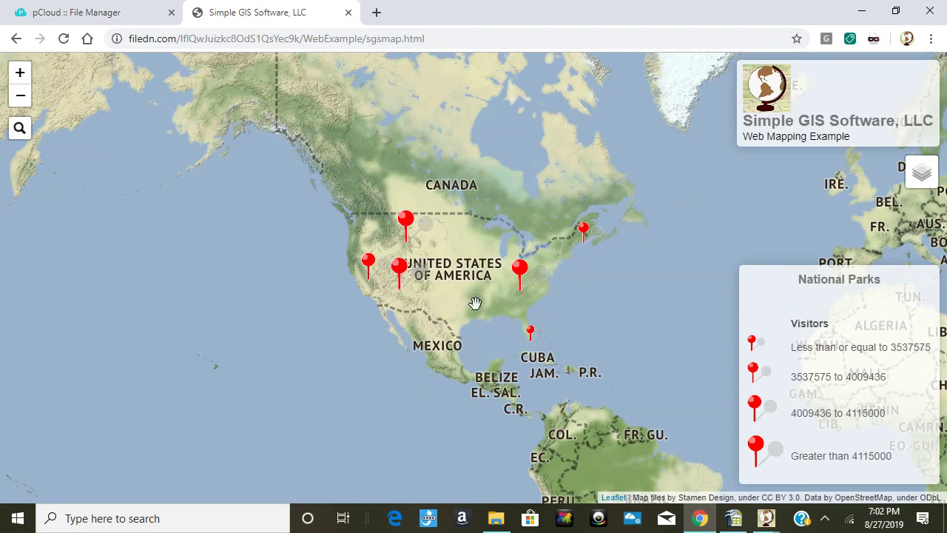
Zoom the hosted map in on the United States, view the Grand Canyon pin's full popup, and close it.
{"action": "scroll", "coordinate": [474, 303], "scroll_direction": "up", "scroll_amount": 2}
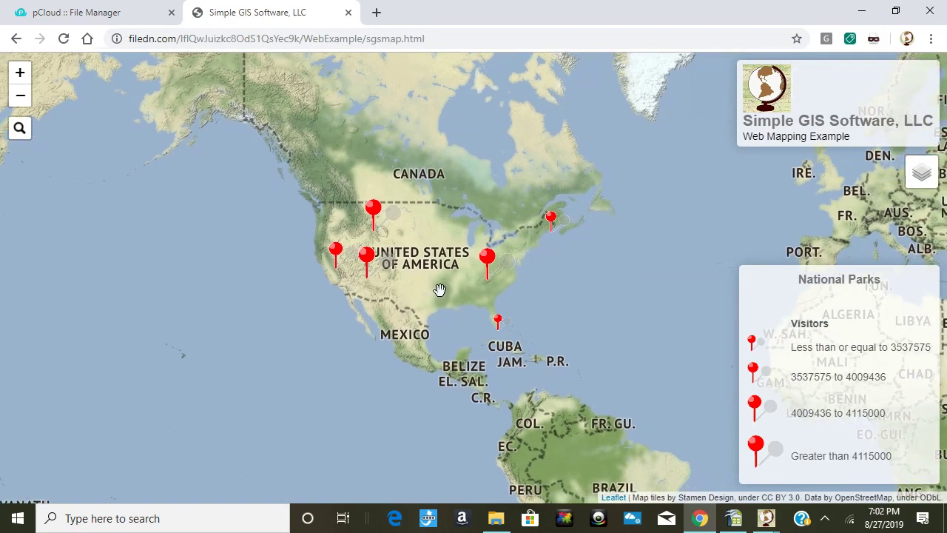
{"action": "scroll", "coordinate": [439, 289], "scroll_direction": "up", "scroll_amount": 1}
{"action": "scroll", "coordinate": [439, 290], "scroll_direction": "down", "scroll_amount": 1}
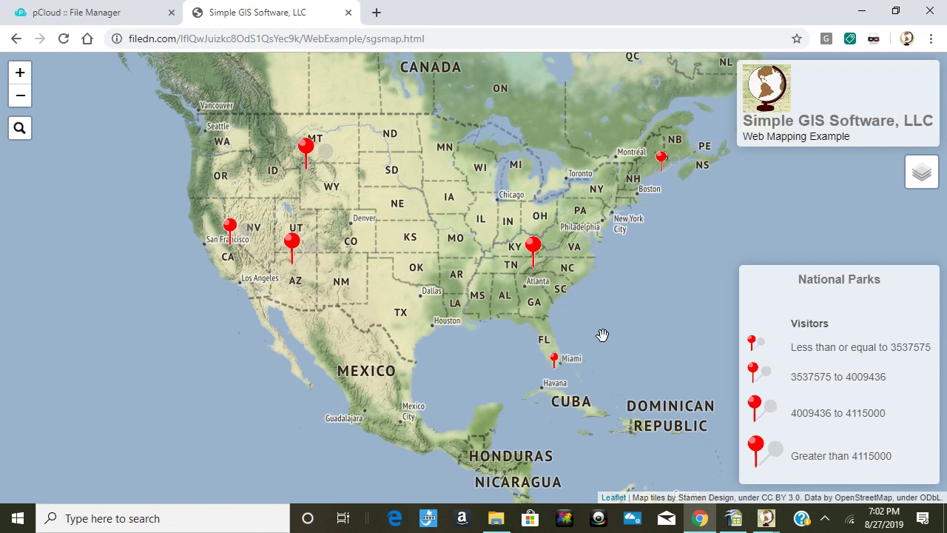
{"action": "left_click", "coordinate": [293, 272]}
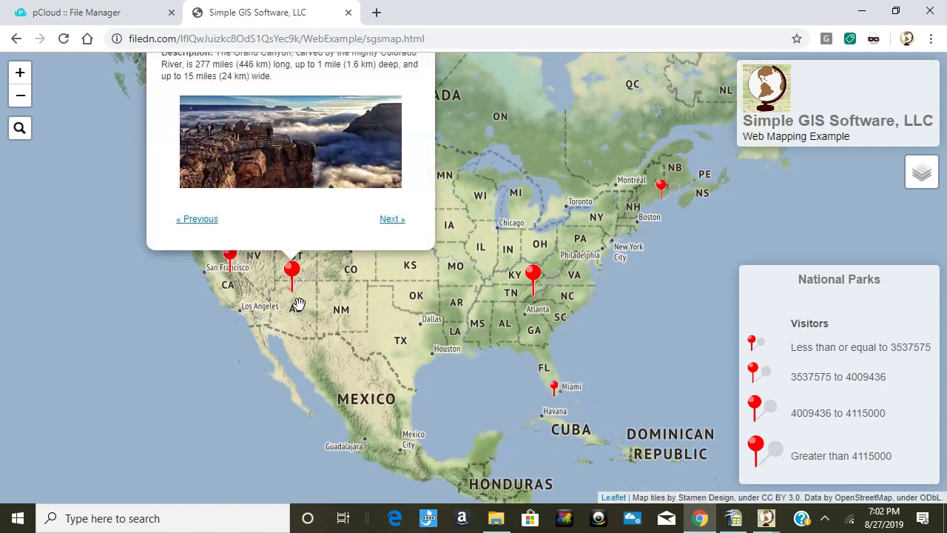
{"action": "left_click_drag", "start_coordinate": [501, 131], "coordinate": [515, 221]}
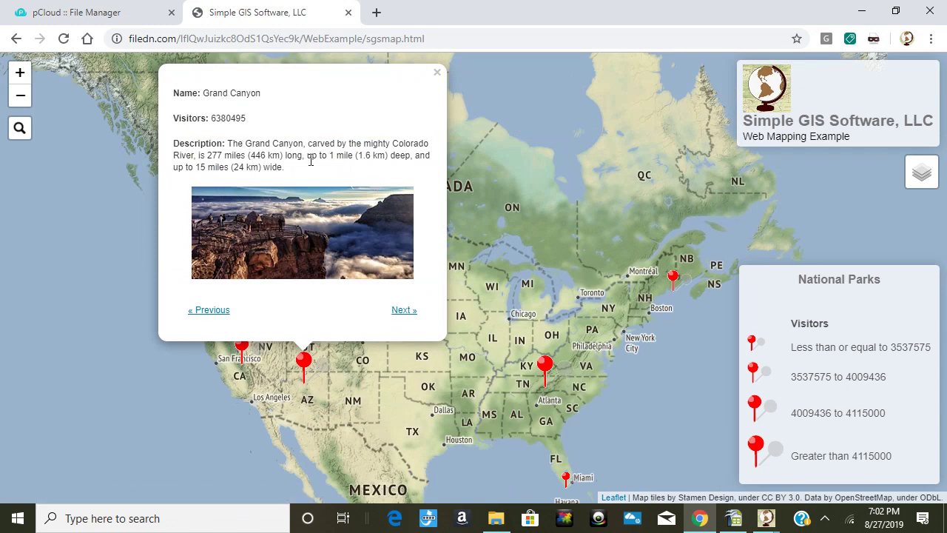
{"action": "left_click", "coordinate": [436, 73]}
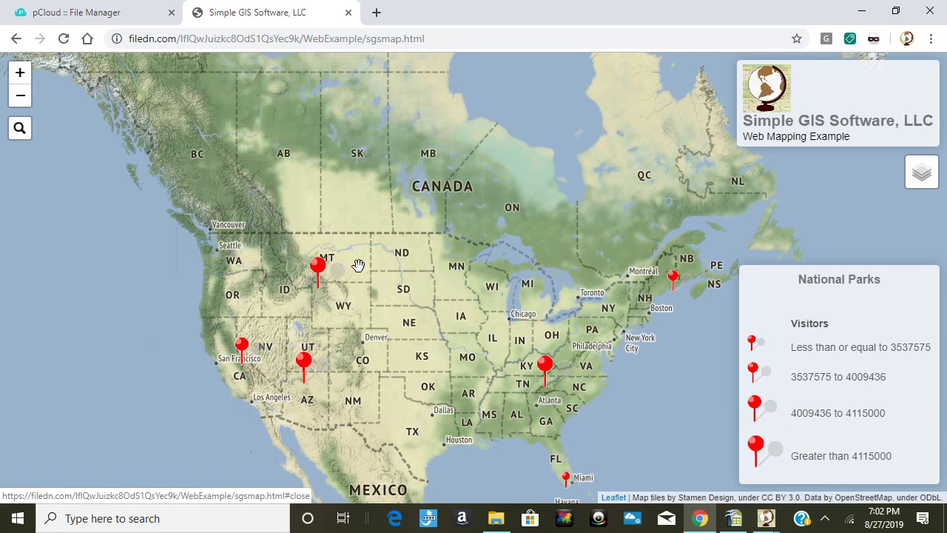
View the Yellowstone pin's full popup, page forward through its photos, and close it.
{"action": "left_click", "coordinate": [319, 278]}
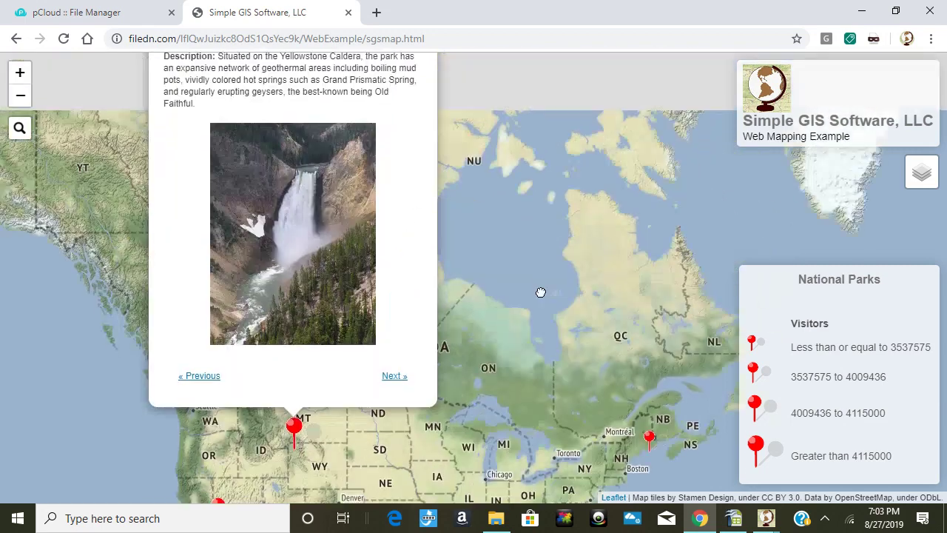
{"action": "left_click_drag", "start_coordinate": [564, 148], "coordinate": [576, 363]}
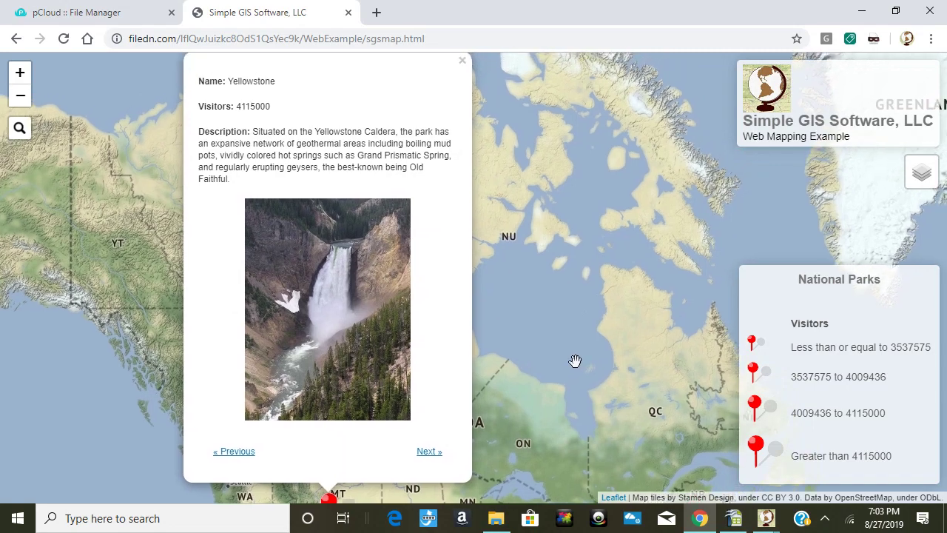
{"action": "left_click", "coordinate": [430, 452]}
{"action": "left_click", "coordinate": [430, 452]}
{"action": "left_click", "coordinate": [430, 452]}
{"action": "left_click", "coordinate": [430, 452]}
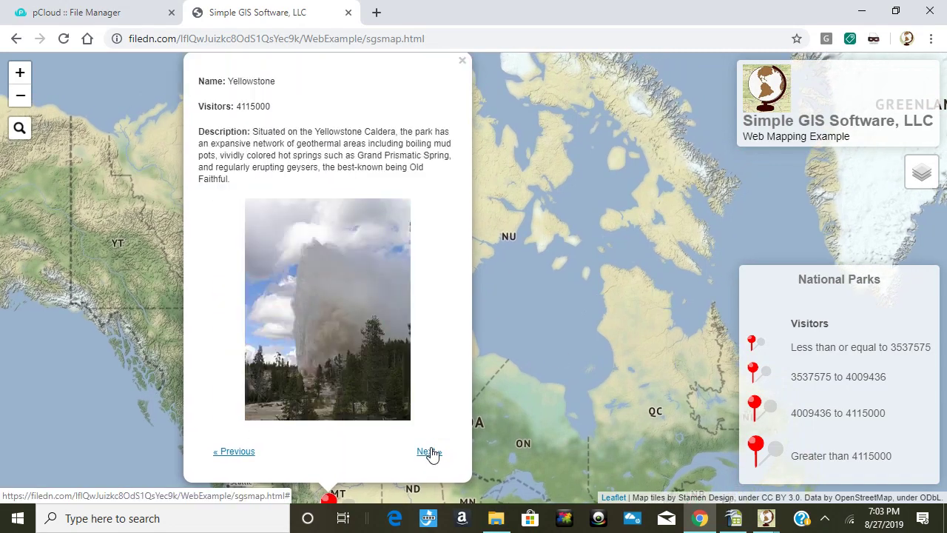
{"action": "left_click", "coordinate": [430, 451]}
{"action": "left_click", "coordinate": [461, 60]}
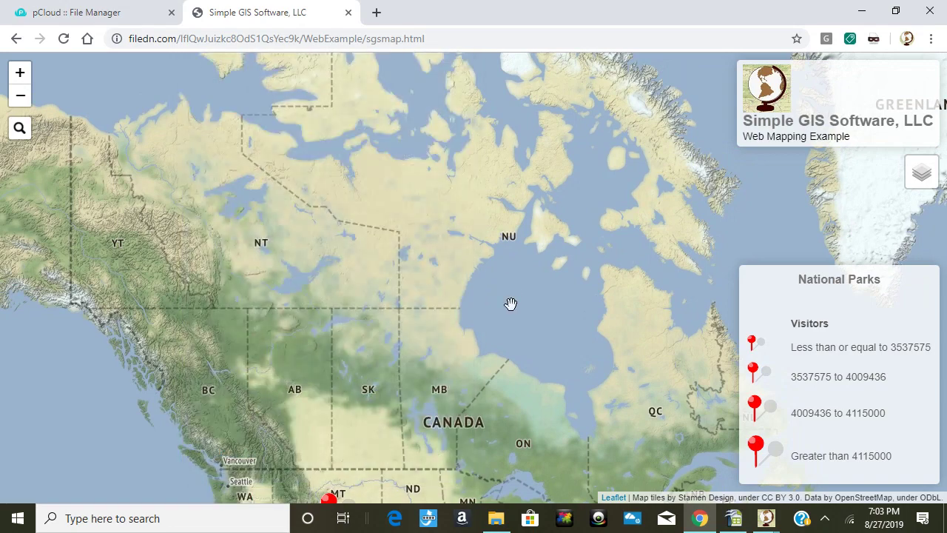